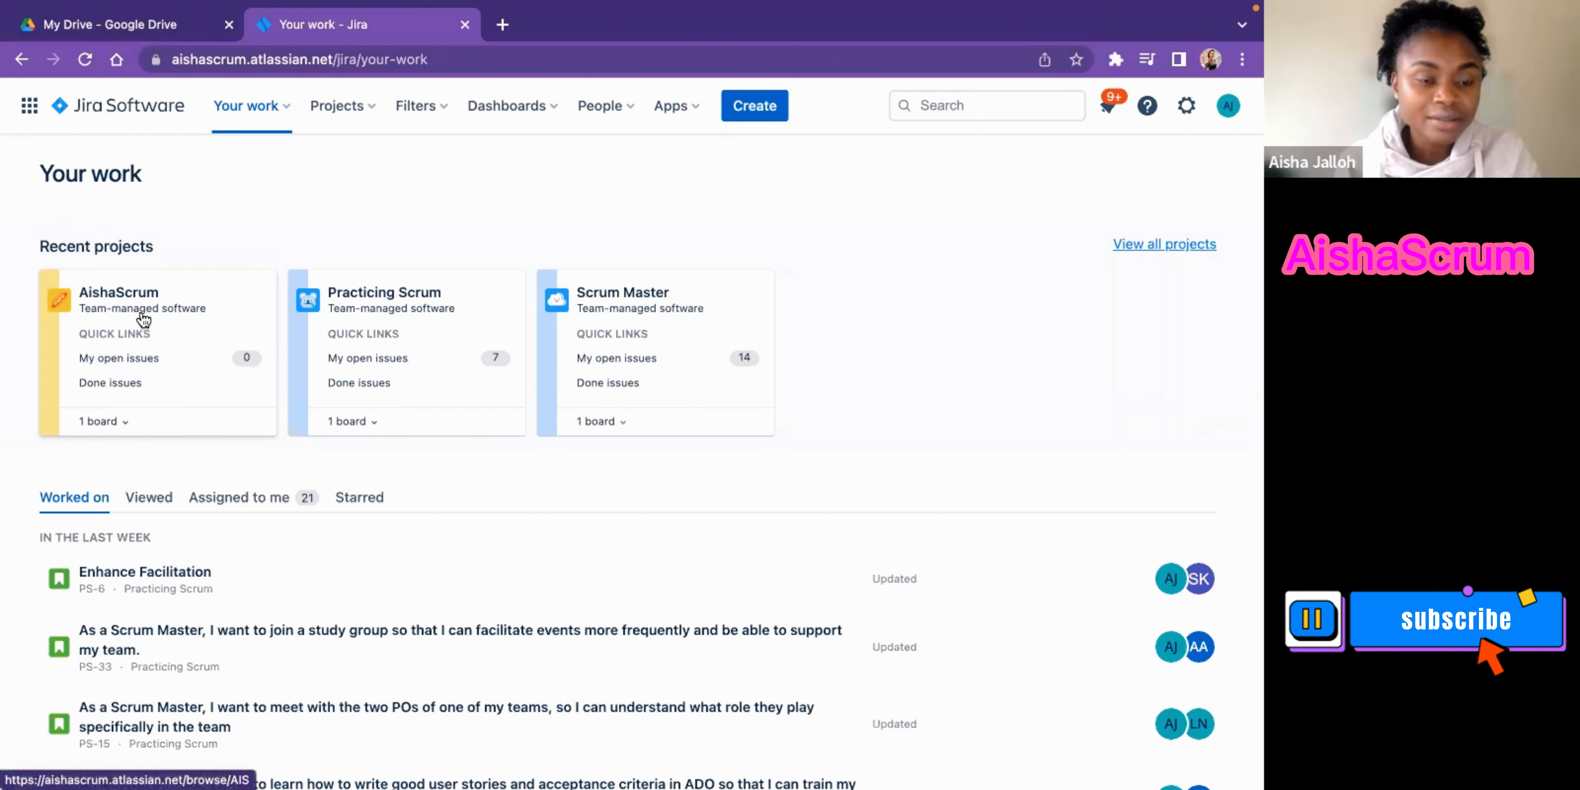
- View the list of all projects and open the AishaScrum project's board from it
{"action": "left_click", "coordinate": [139, 313]}
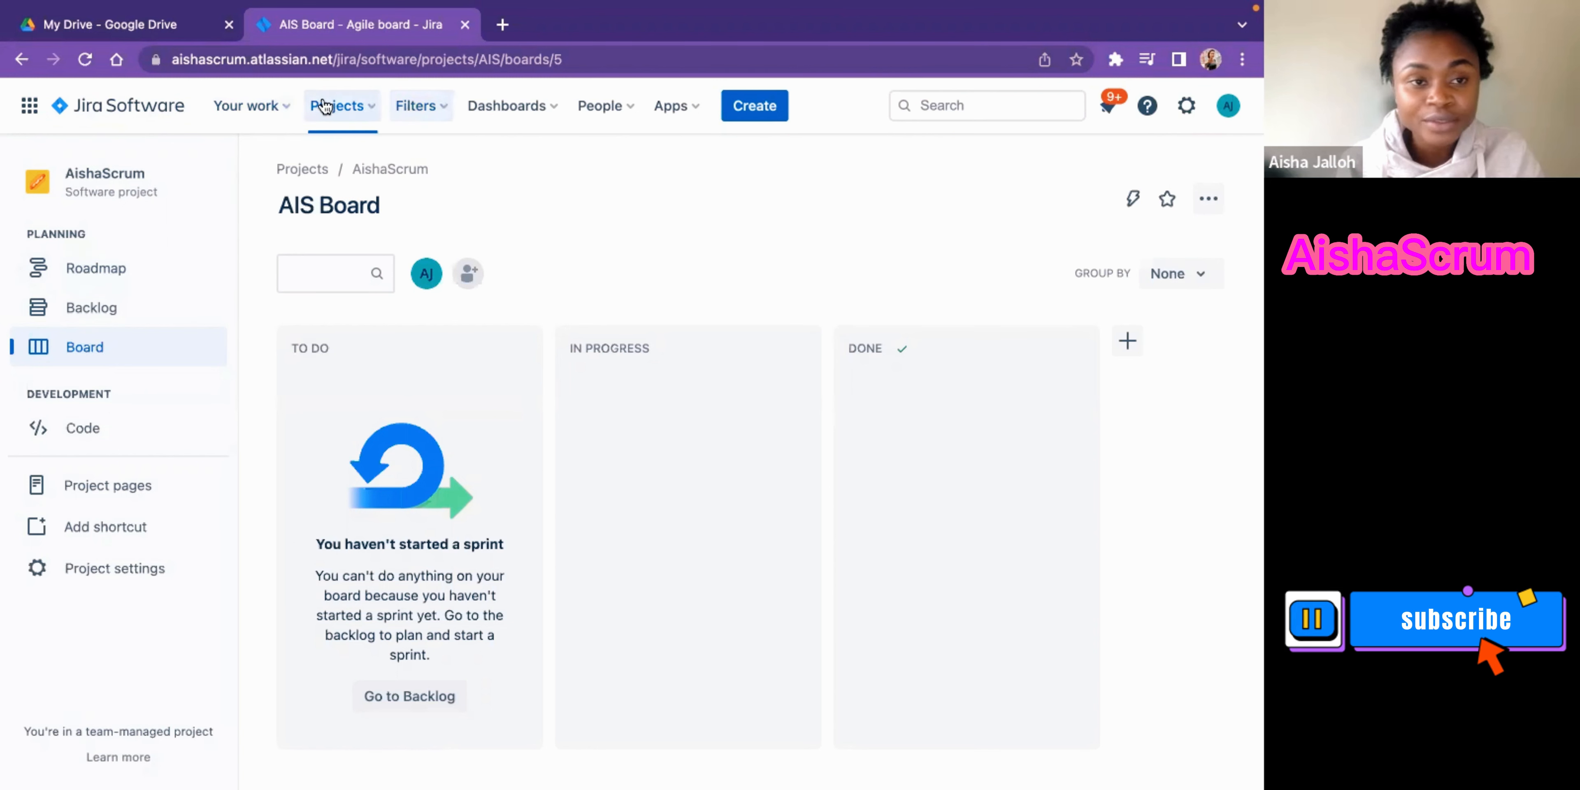
{"action": "left_click", "coordinate": [368, 110]}
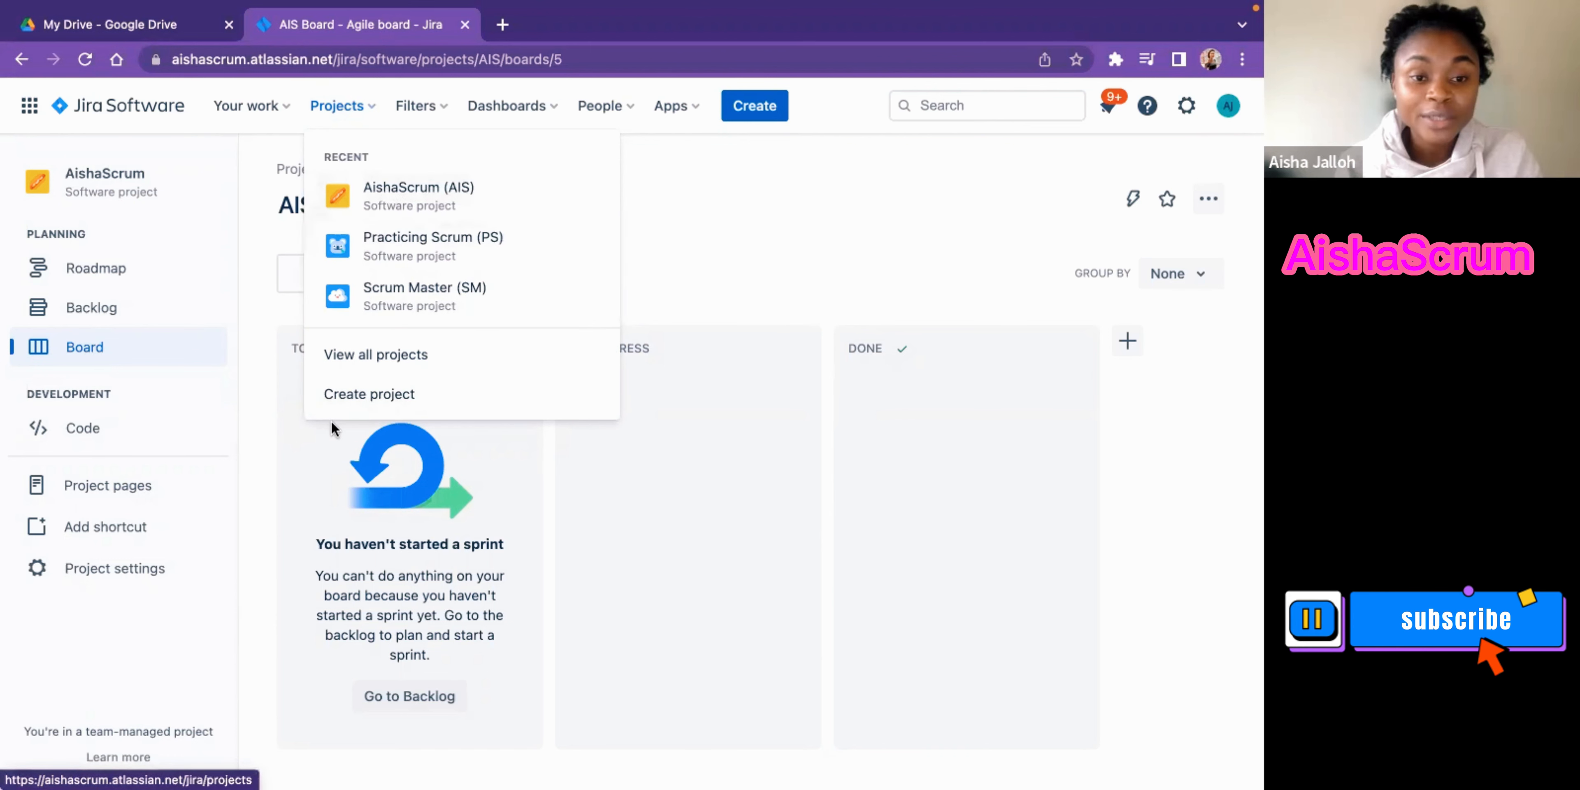
{"action": "left_click", "coordinate": [368, 361]}
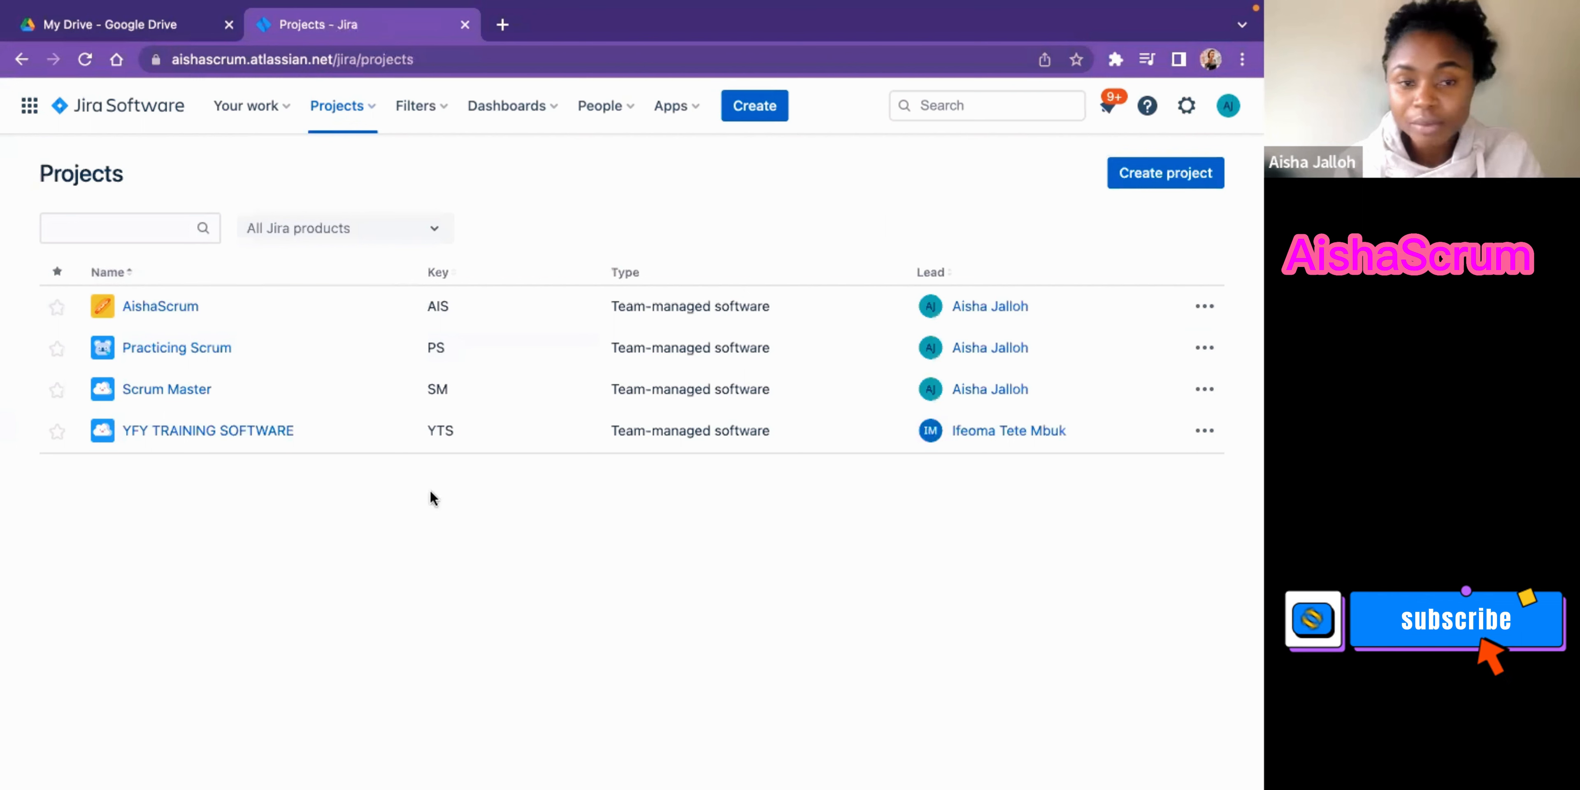
{"action": "left_click", "coordinate": [153, 308]}
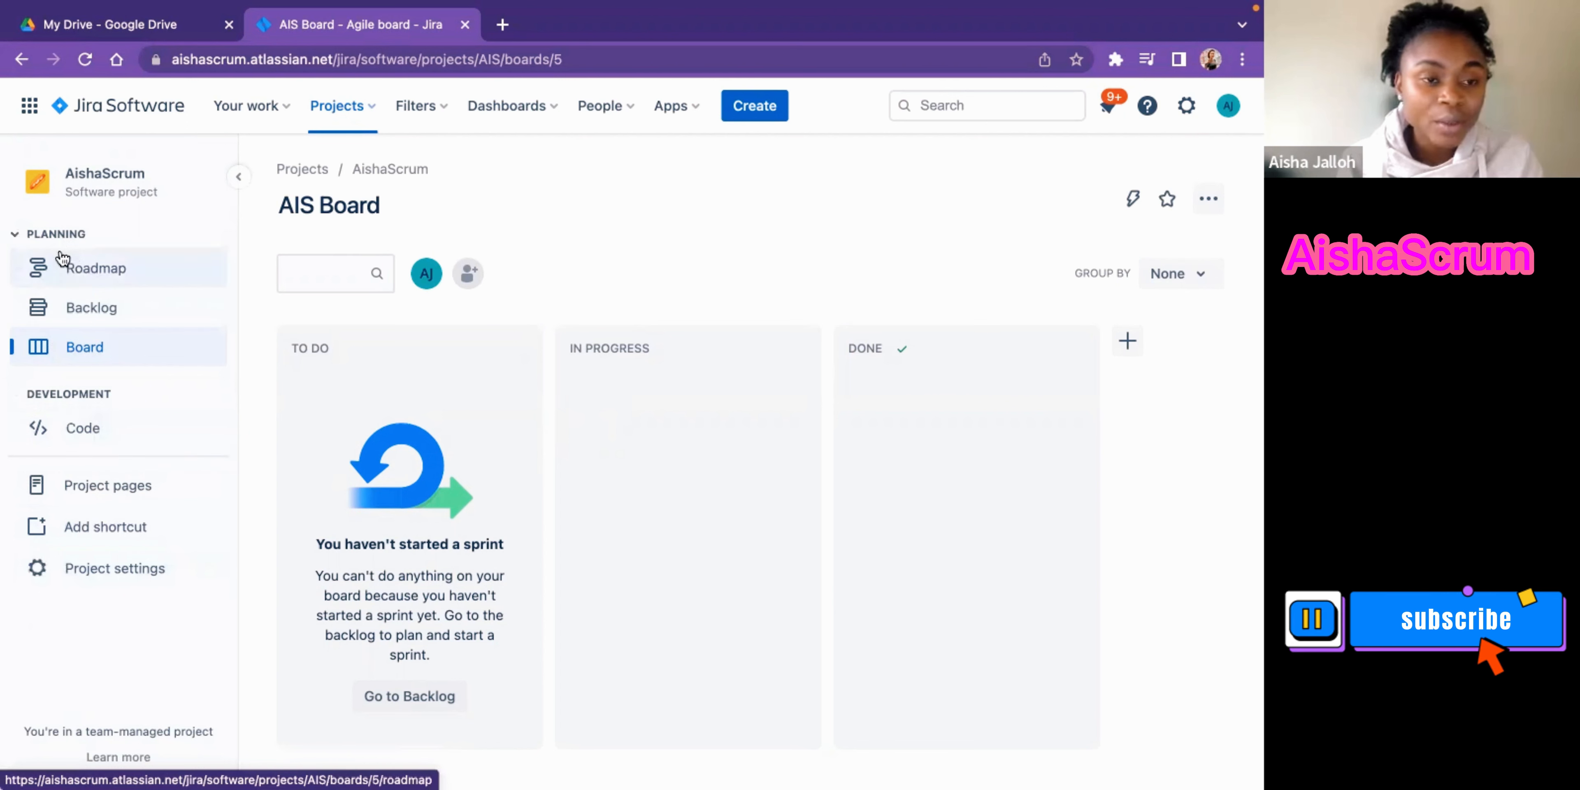
- Open the project's roadmap and look at its sharing and additional configuration options
{"action": "left_click", "coordinate": [84, 272]}
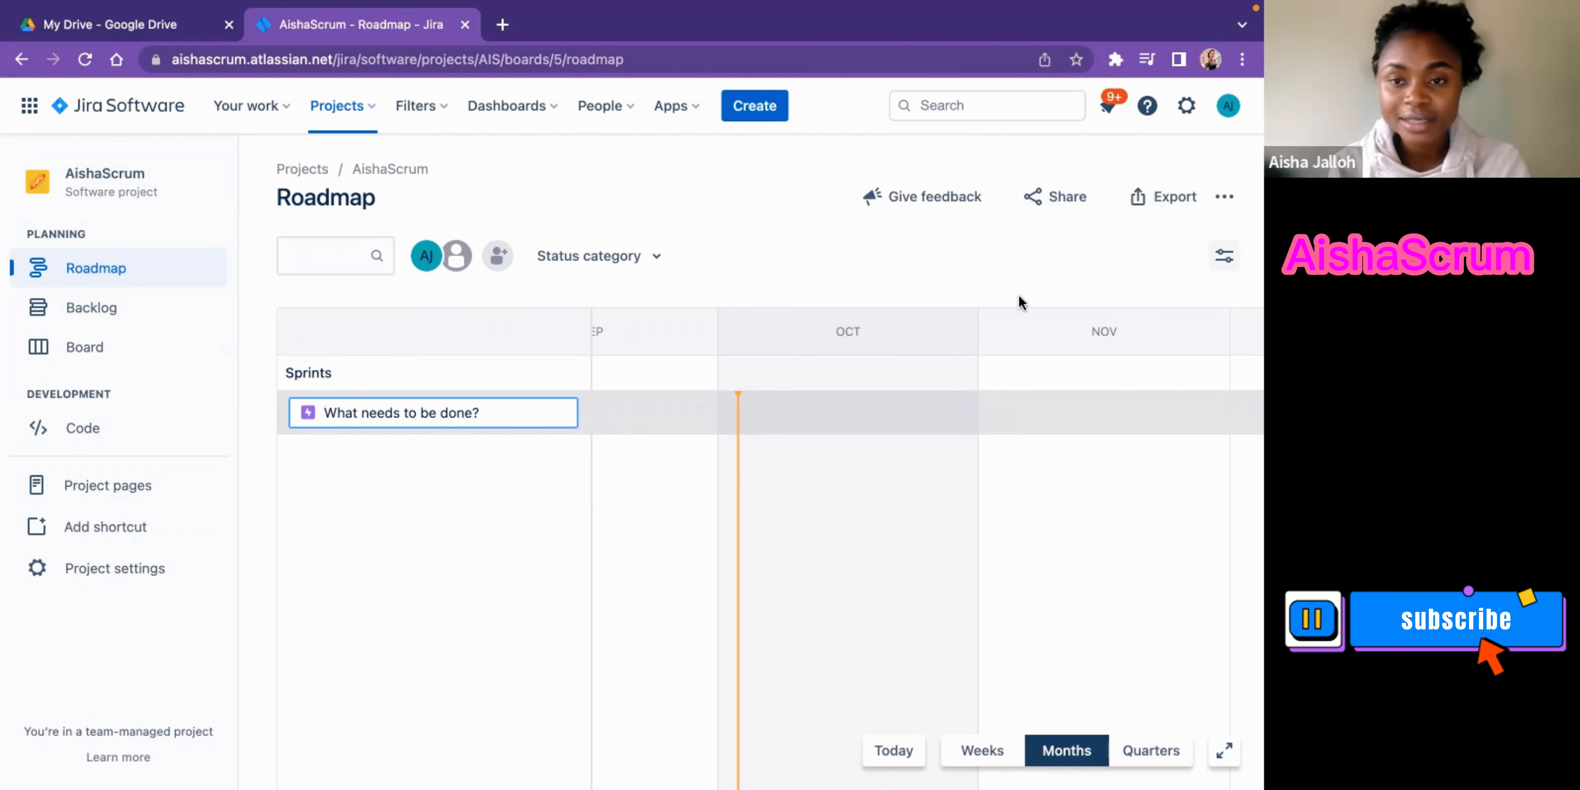
{"action": "left_click", "coordinate": [1052, 205]}
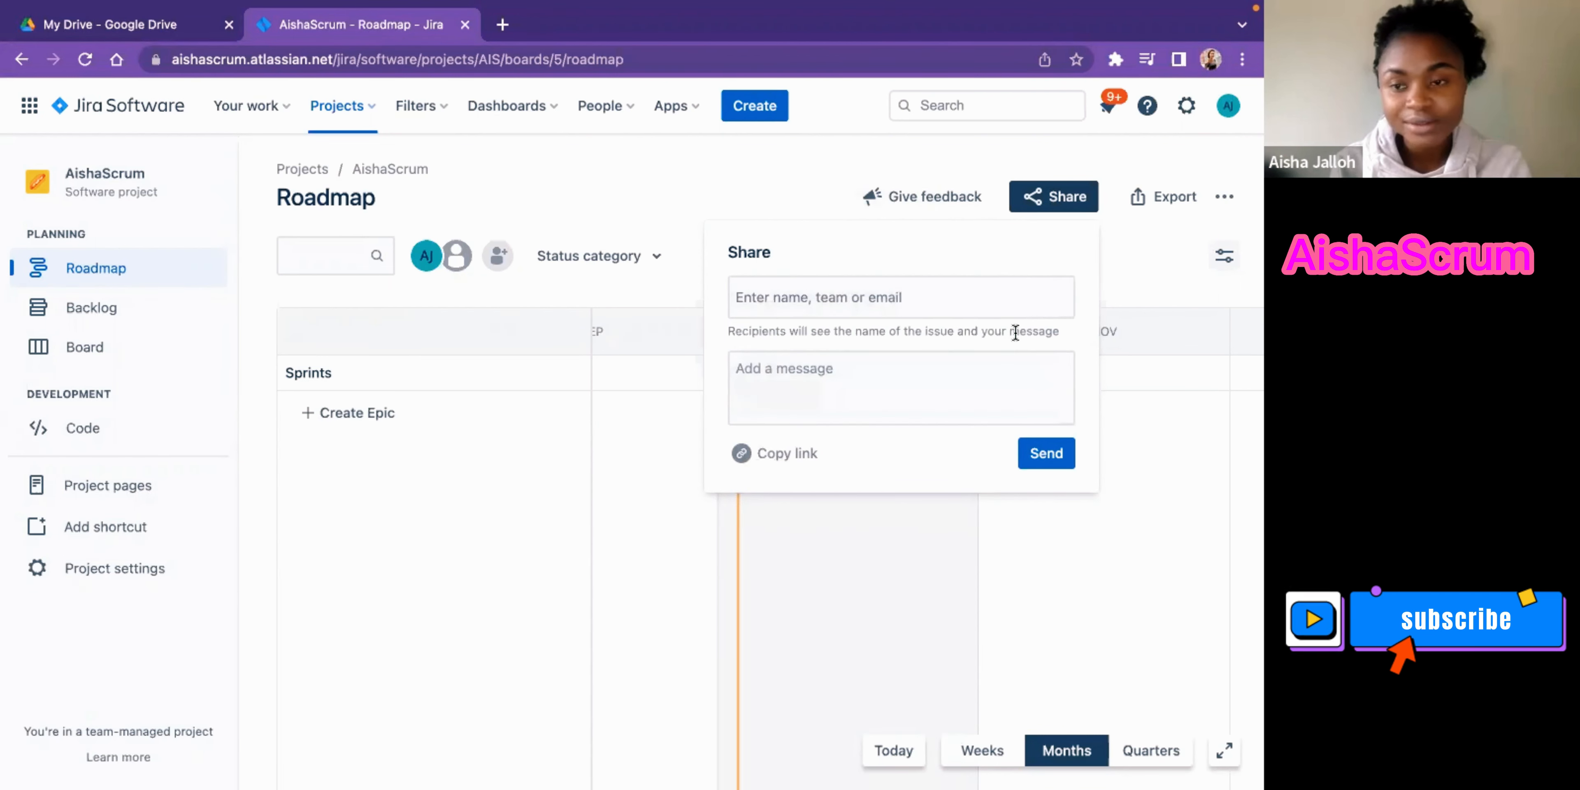
{"action": "left_click", "coordinate": [1110, 260]}
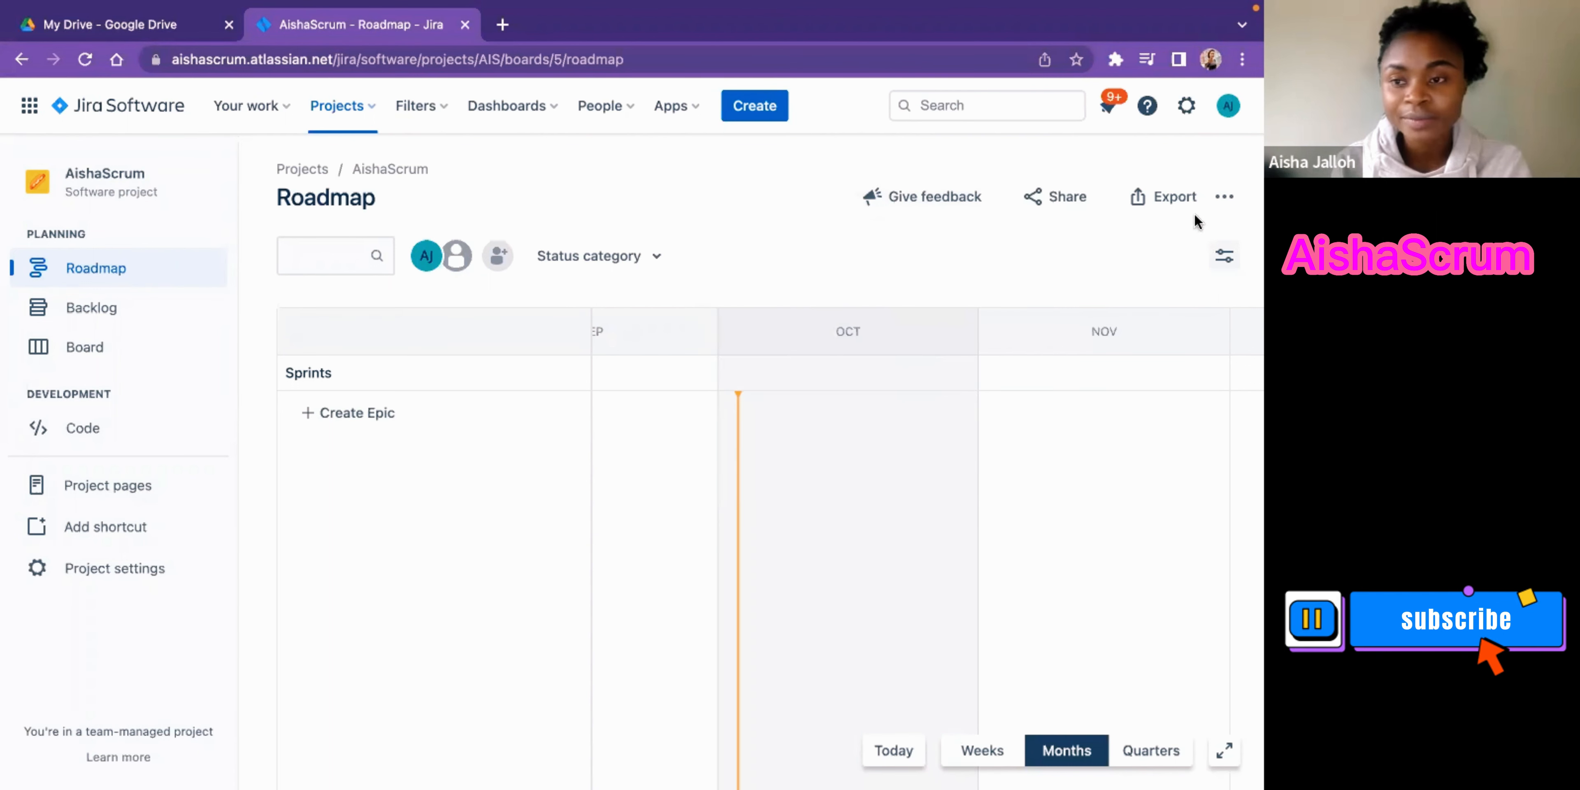
{"action": "left_click", "coordinate": [1228, 199]}
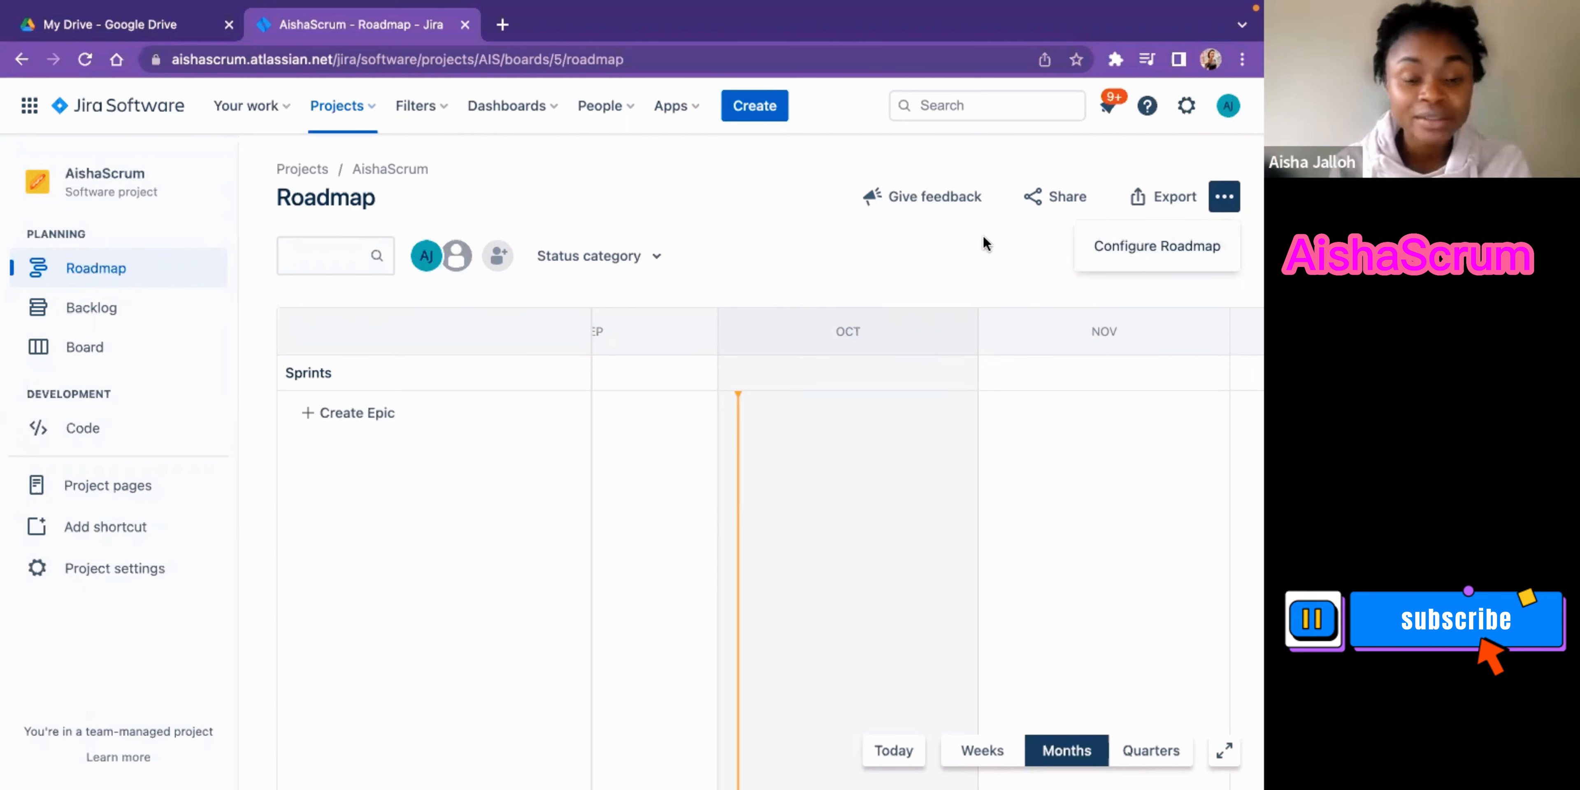
{"action": "left_click", "coordinate": [933, 251]}
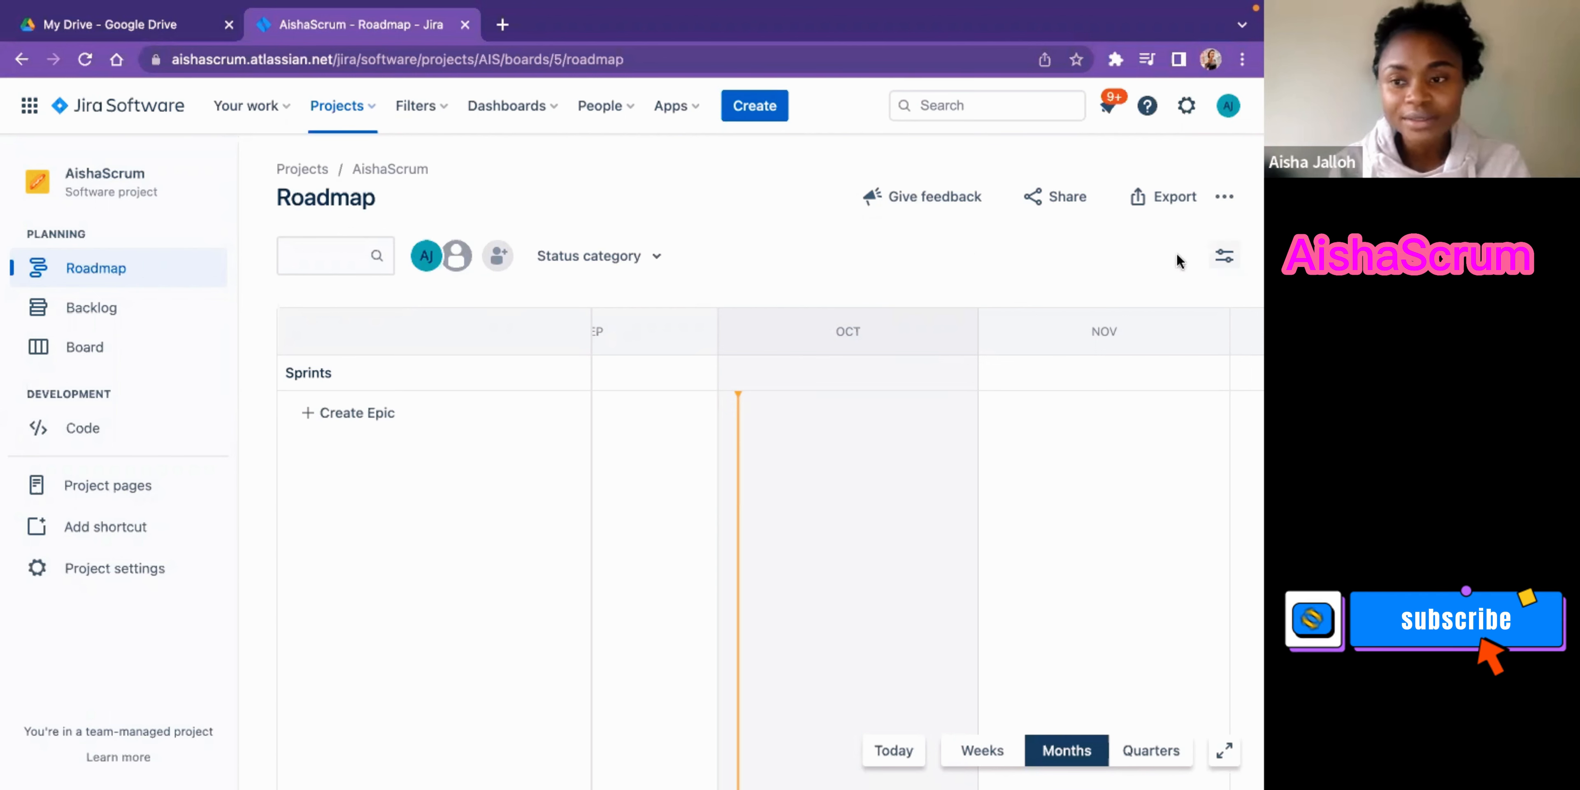
- Open the roadmap's view settings and review the issue display range and detail options
{"action": "left_click", "coordinate": [1223, 258]}
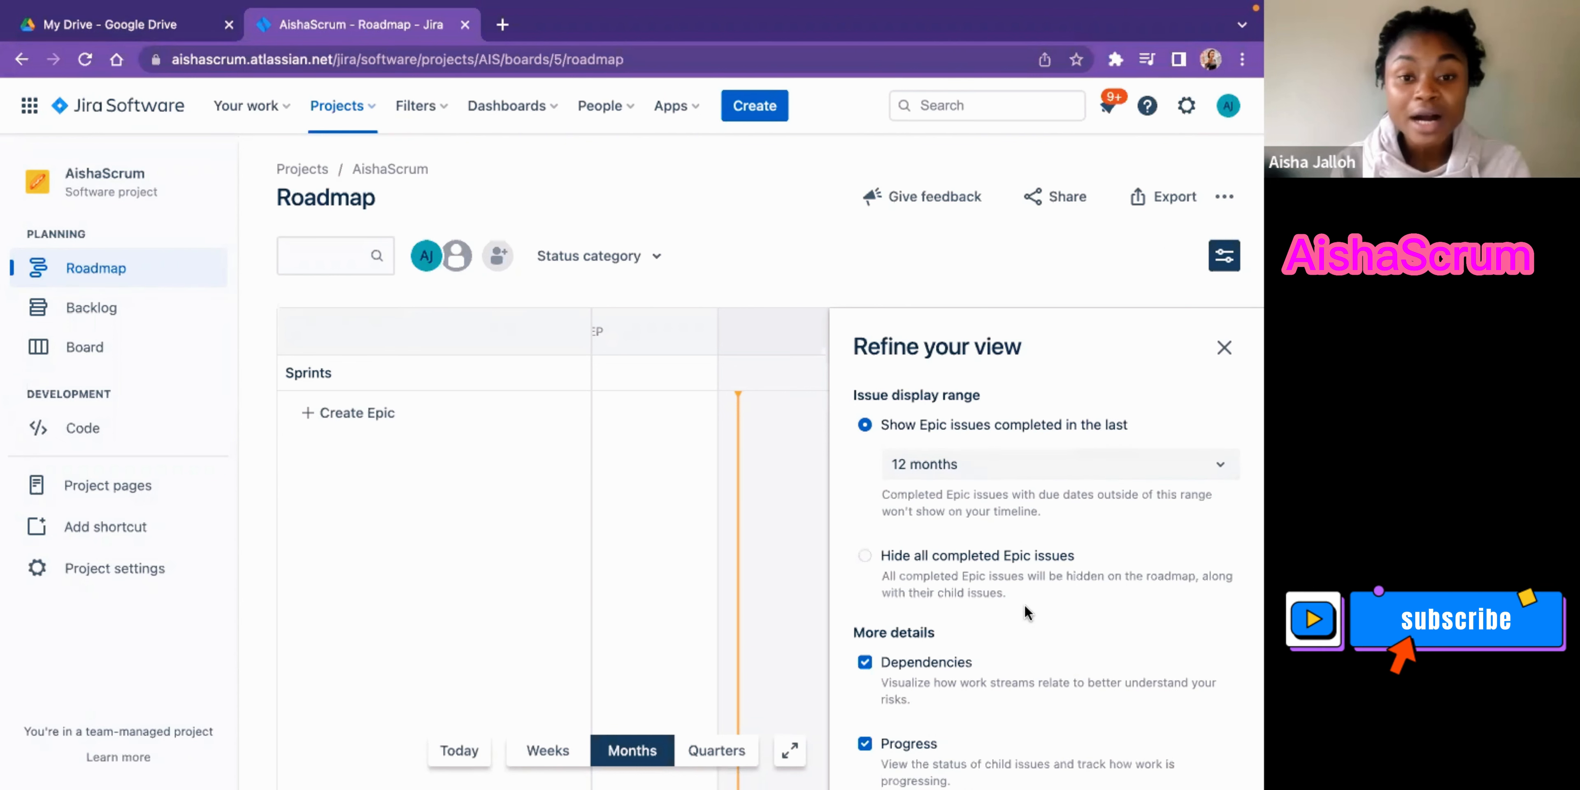
{"action": "scroll", "coordinate": [1024, 603], "scroll_direction": "down", "scroll_amount": 1}
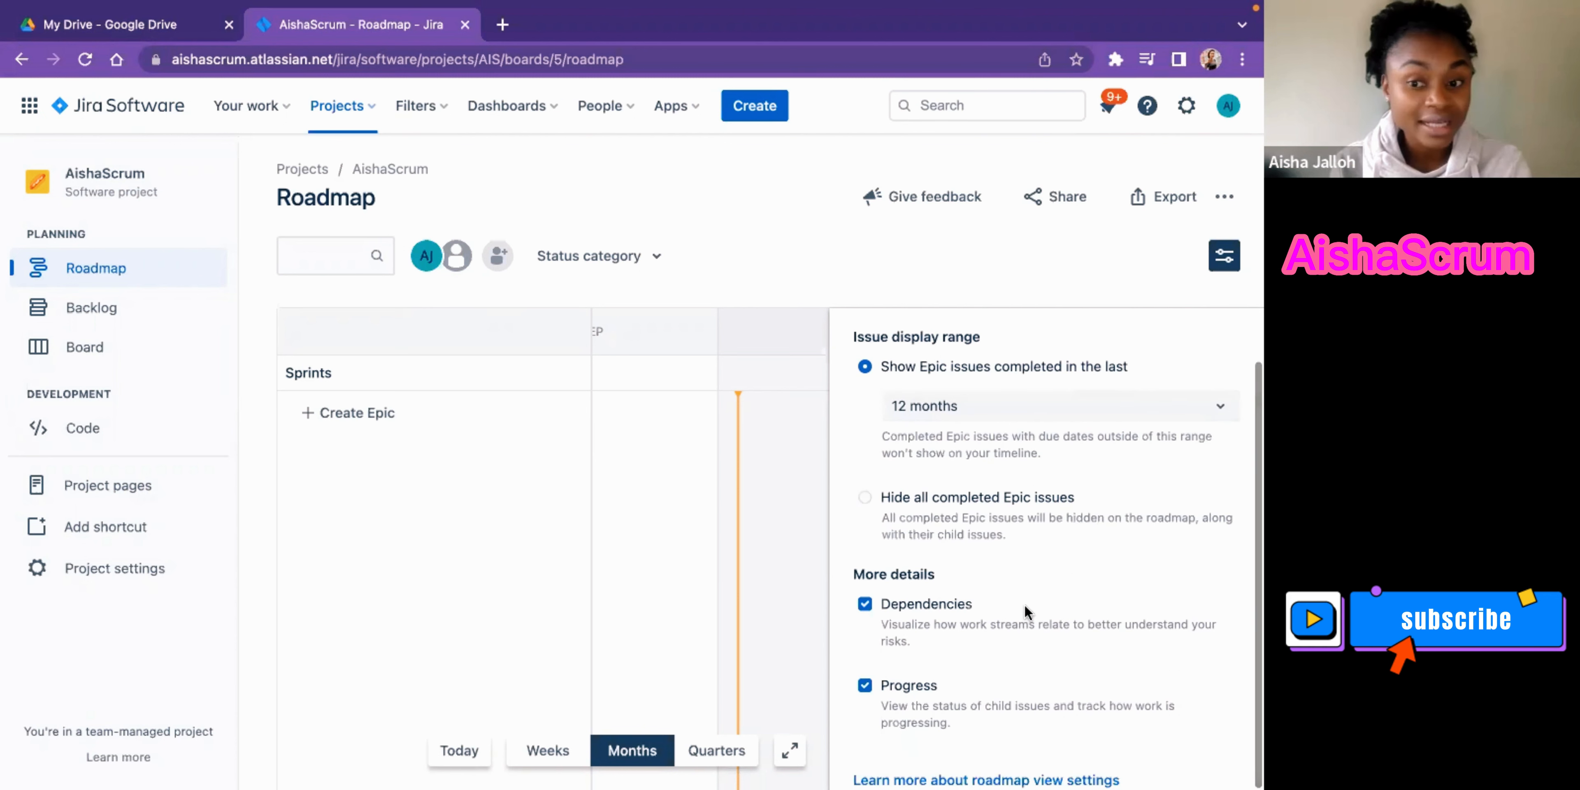
{"action": "scroll", "coordinate": [1024, 603], "scroll_direction": "up", "scroll_amount": 1}
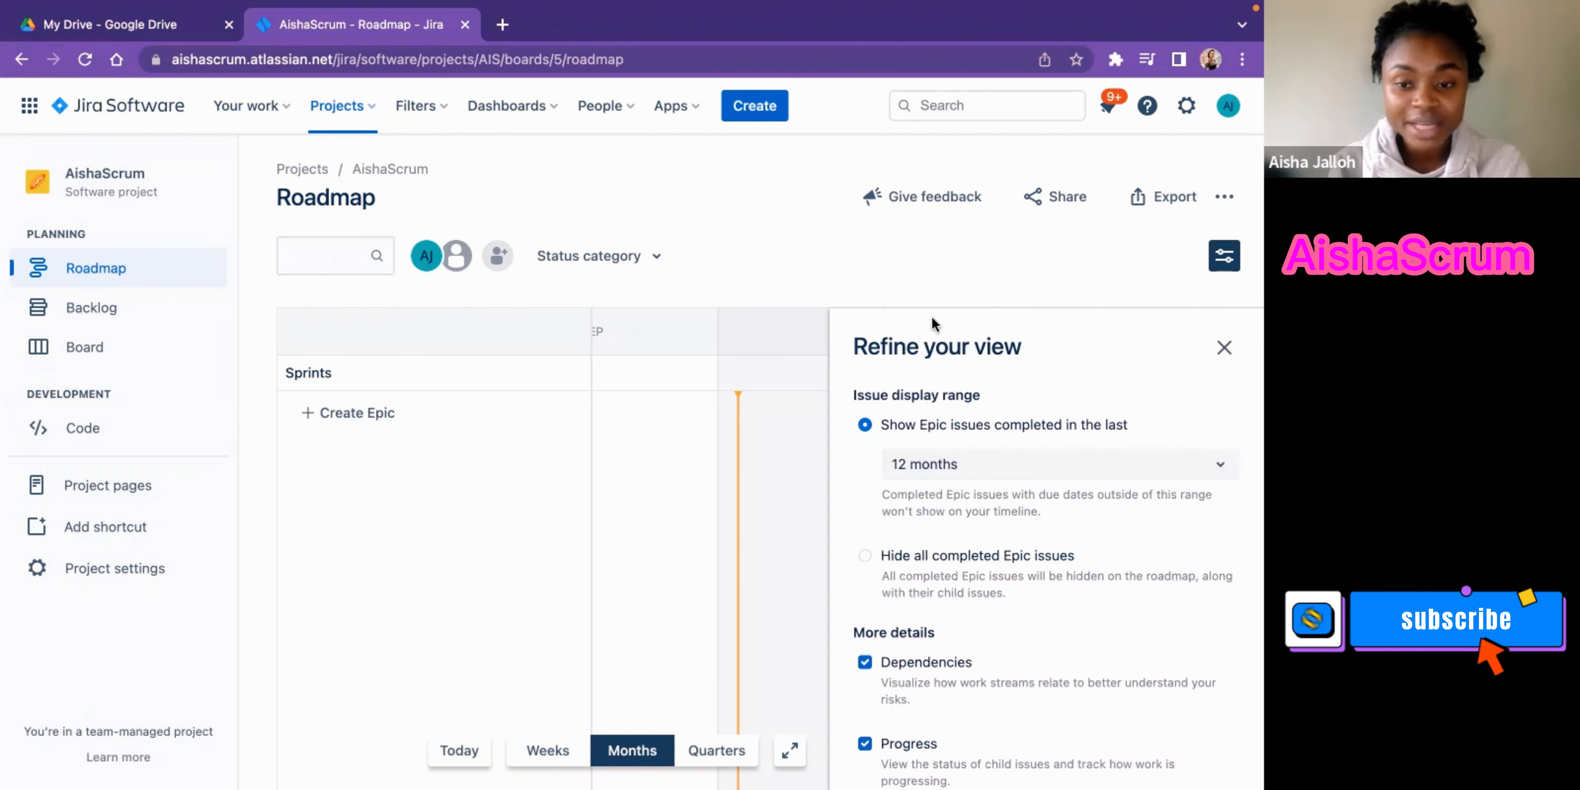
- Try a 6-month display range for completed Epic issues and set it back to 12 months
{"action": "left_click", "coordinate": [1066, 469]}
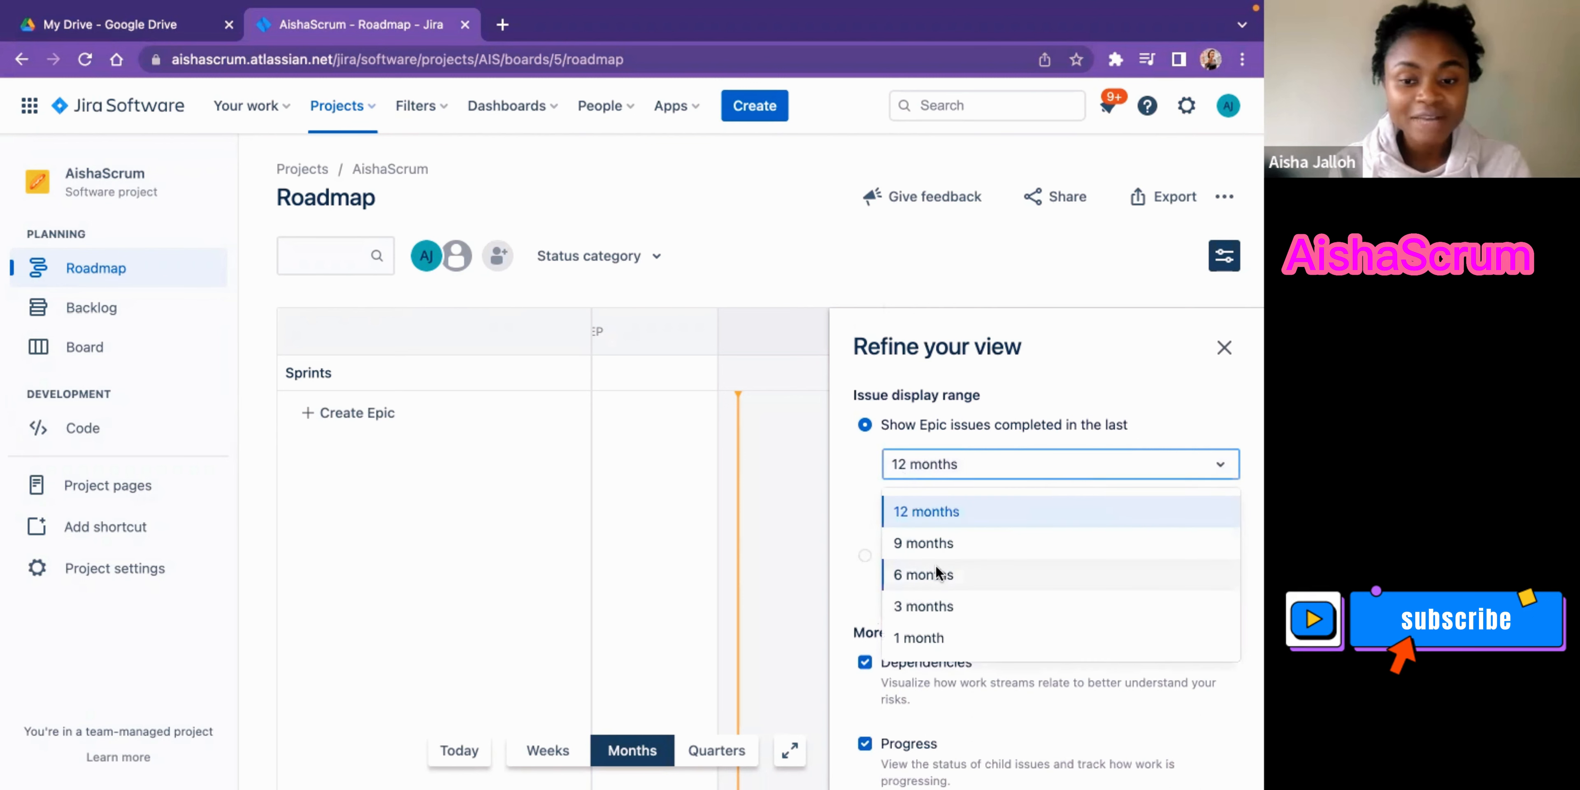
{"action": "left_click", "coordinate": [923, 573]}
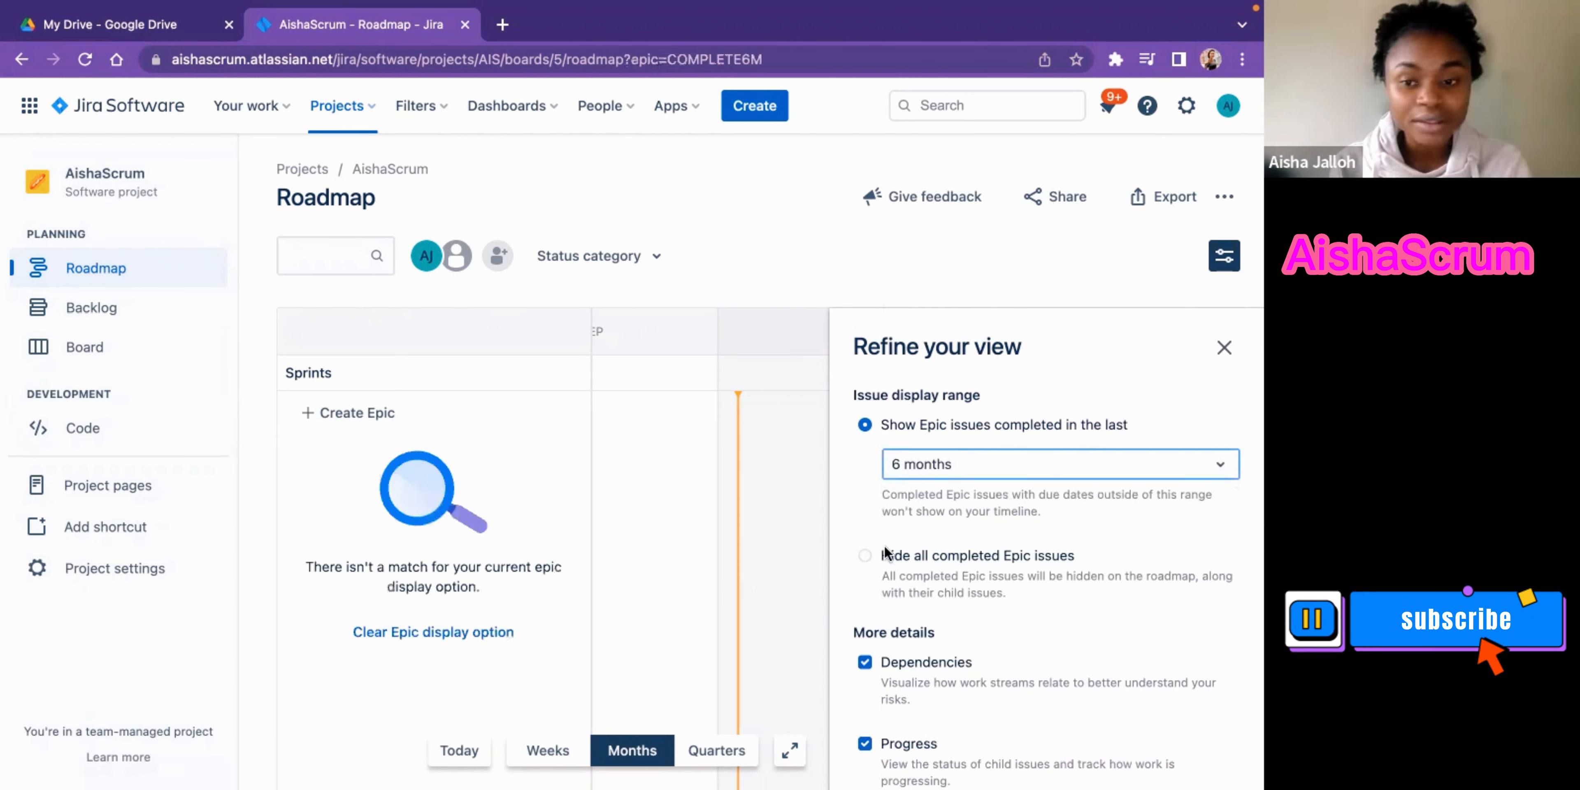
{"action": "left_click", "coordinate": [1141, 474]}
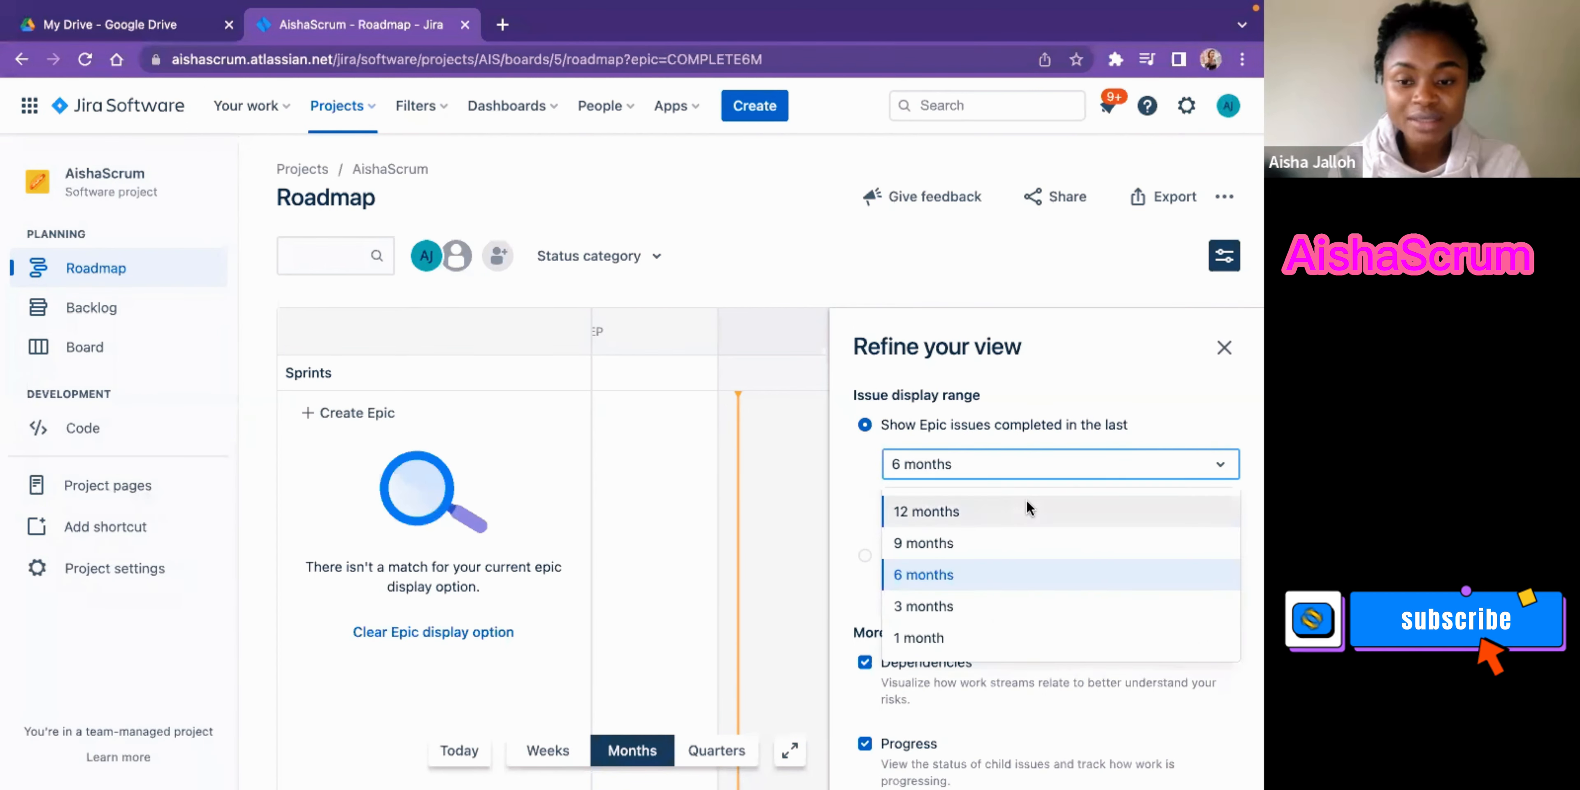
{"action": "left_click", "coordinate": [1027, 507]}
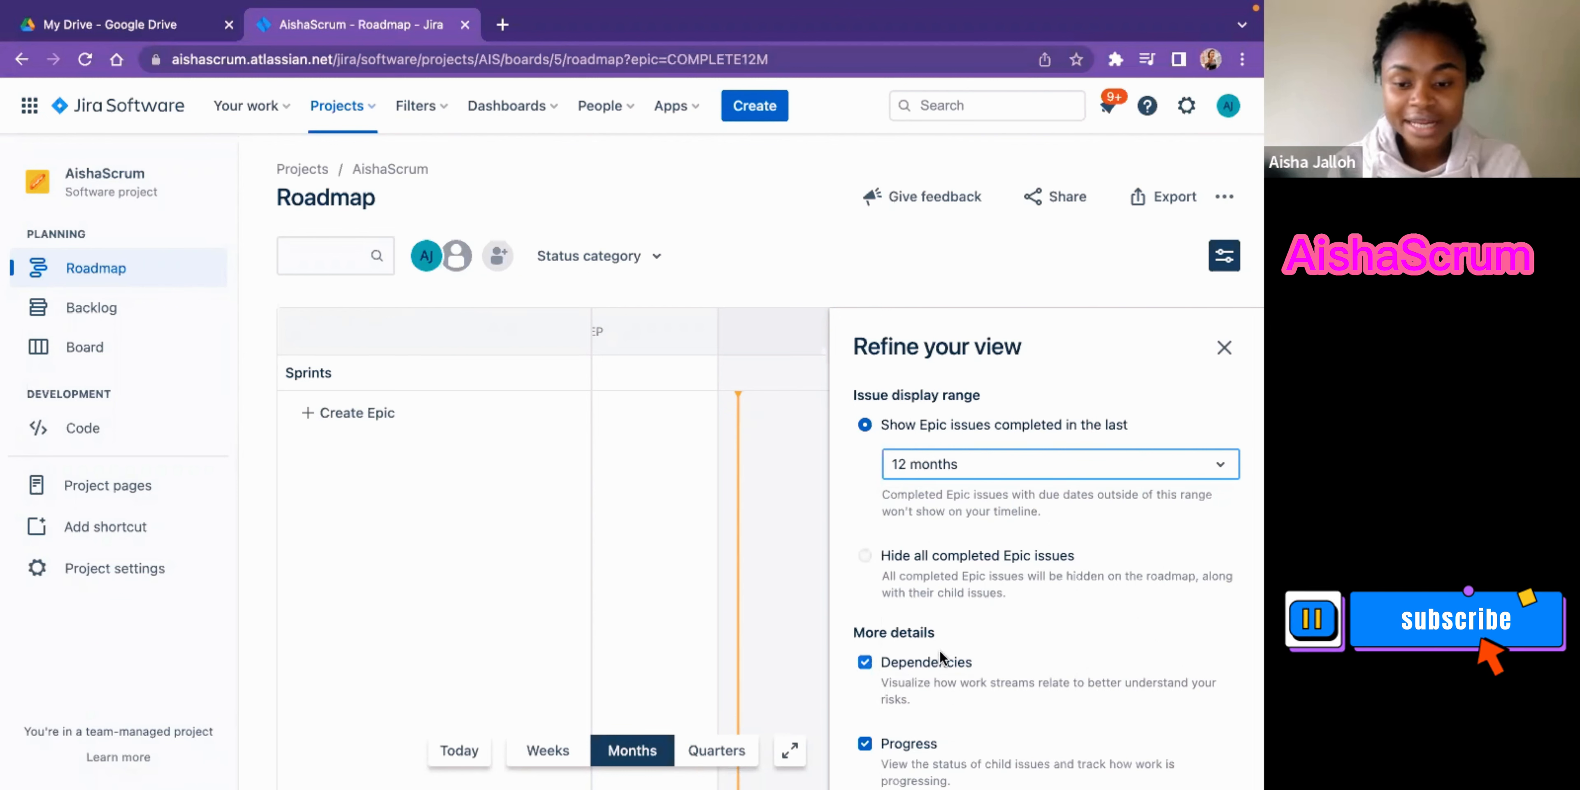
- Review the Dependencies and Progress options in the roadmap's view settings, and close the settings
{"action": "scroll", "coordinate": [944, 658], "scroll_direction": "down", "scroll_amount": 2}
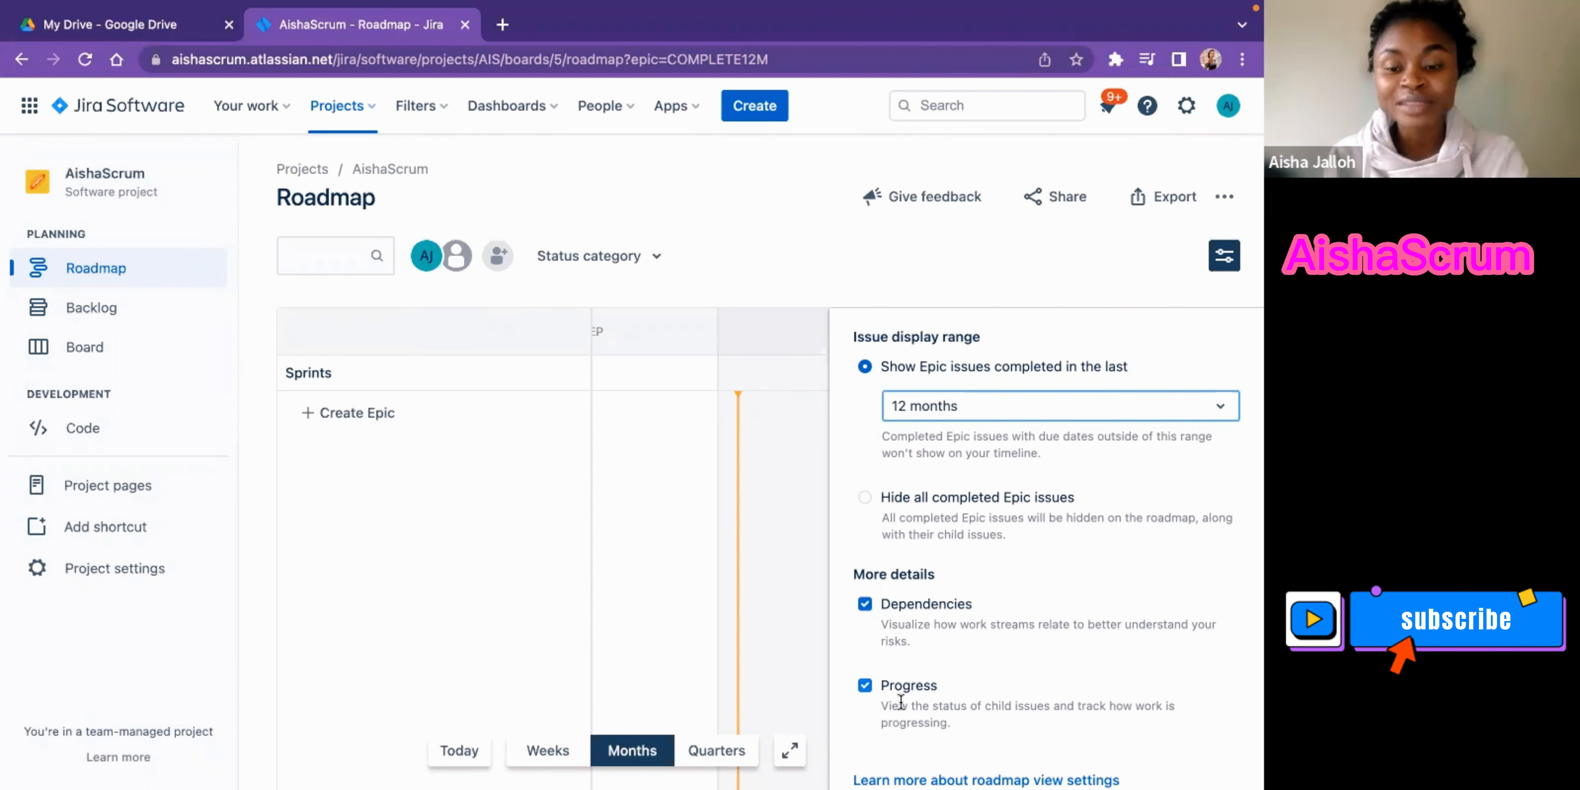
{"action": "scroll", "coordinate": [994, 604], "scroll_direction": "down", "scroll_amount": 1}
{"action": "scroll", "coordinate": [1043, 527], "scroll_direction": "up", "scroll_amount": 3}
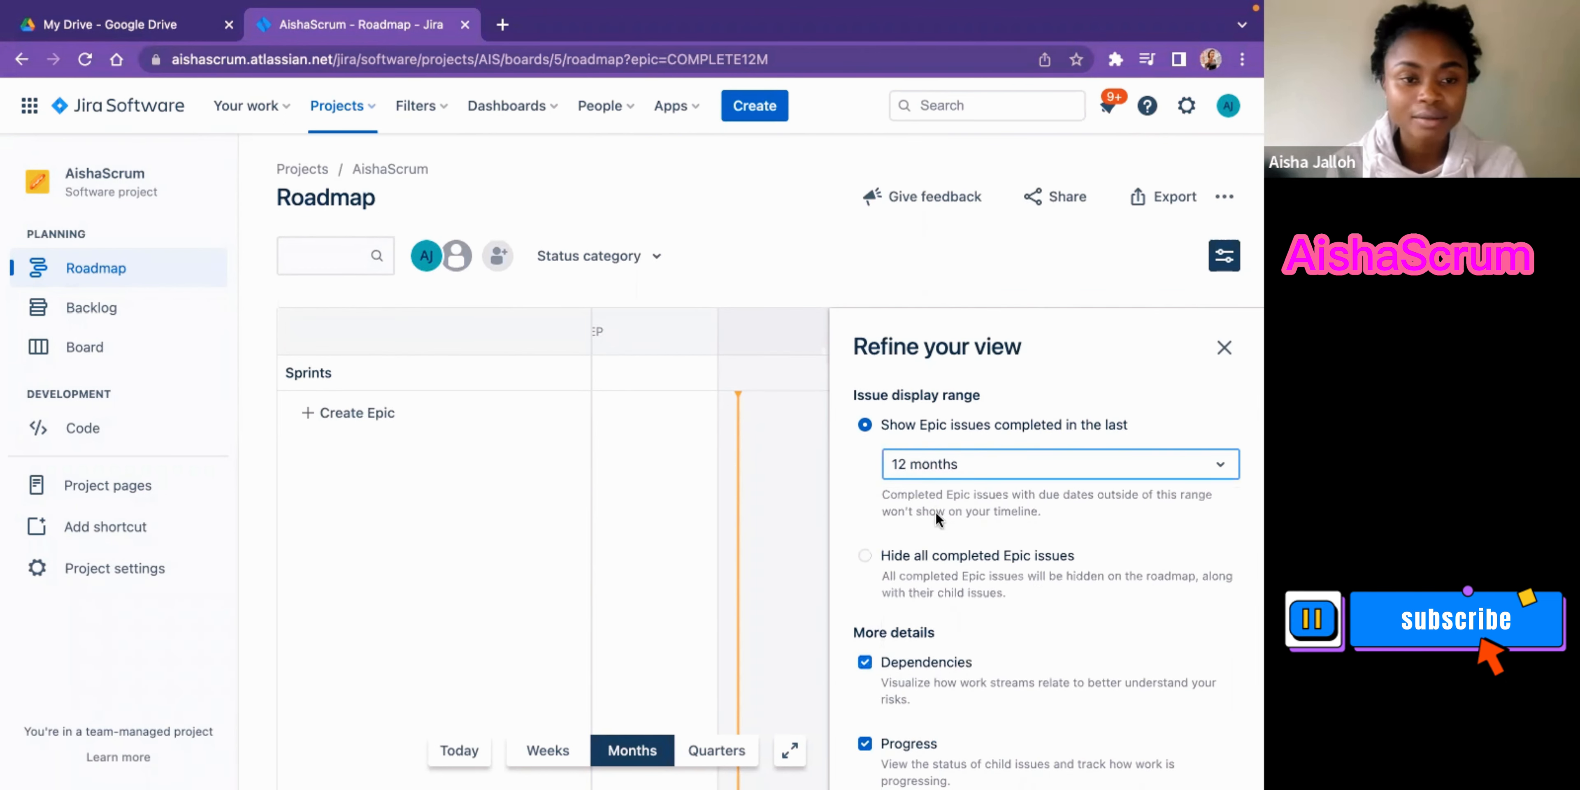
{"action": "left_click", "coordinate": [1224, 347]}
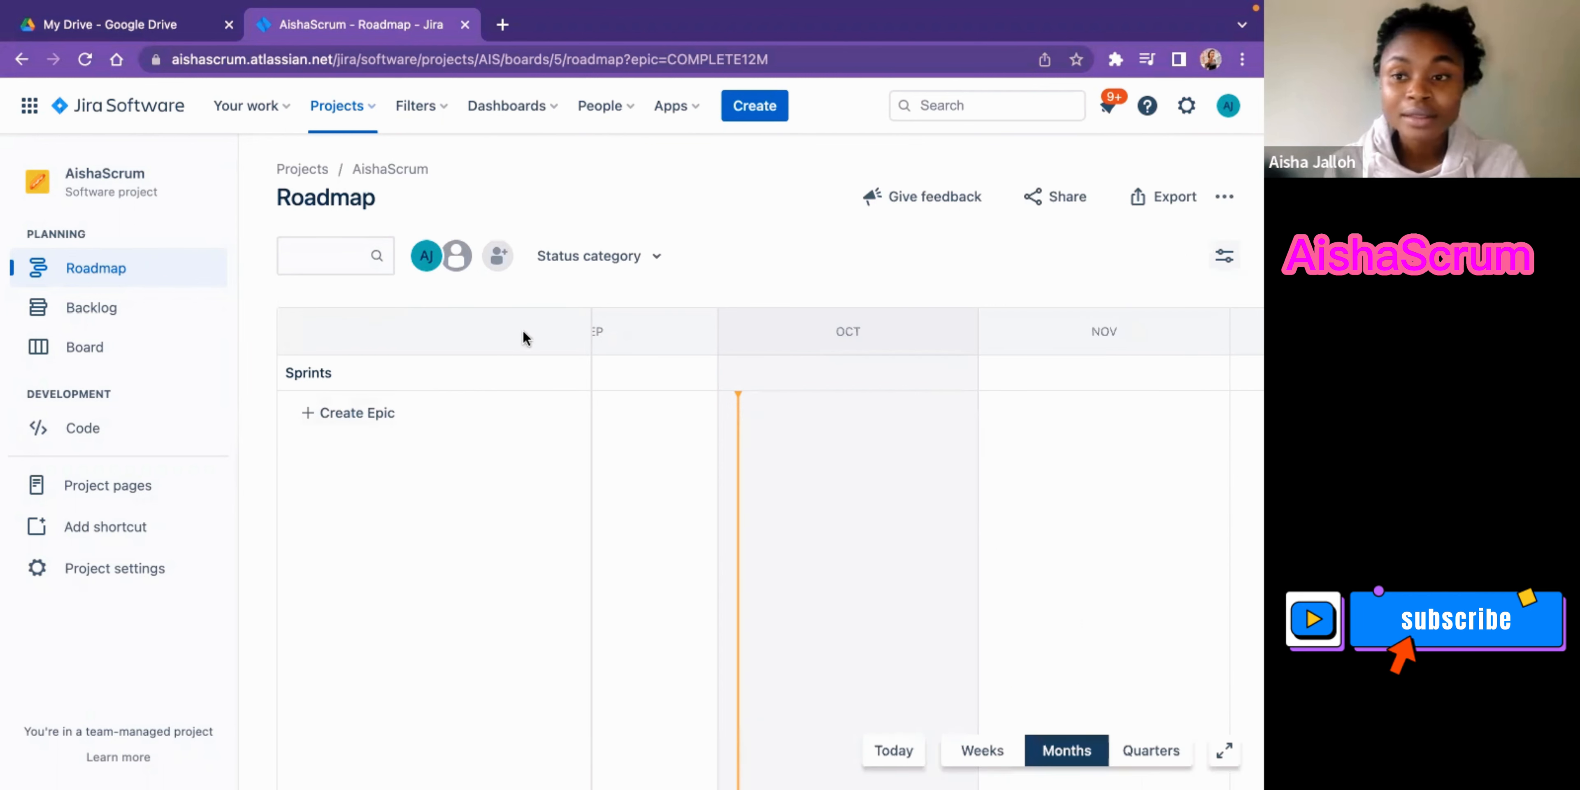
- Open the project's backlog, view its sprint insights, and return to the plain backlog
{"action": "left_click", "coordinate": [96, 309]}
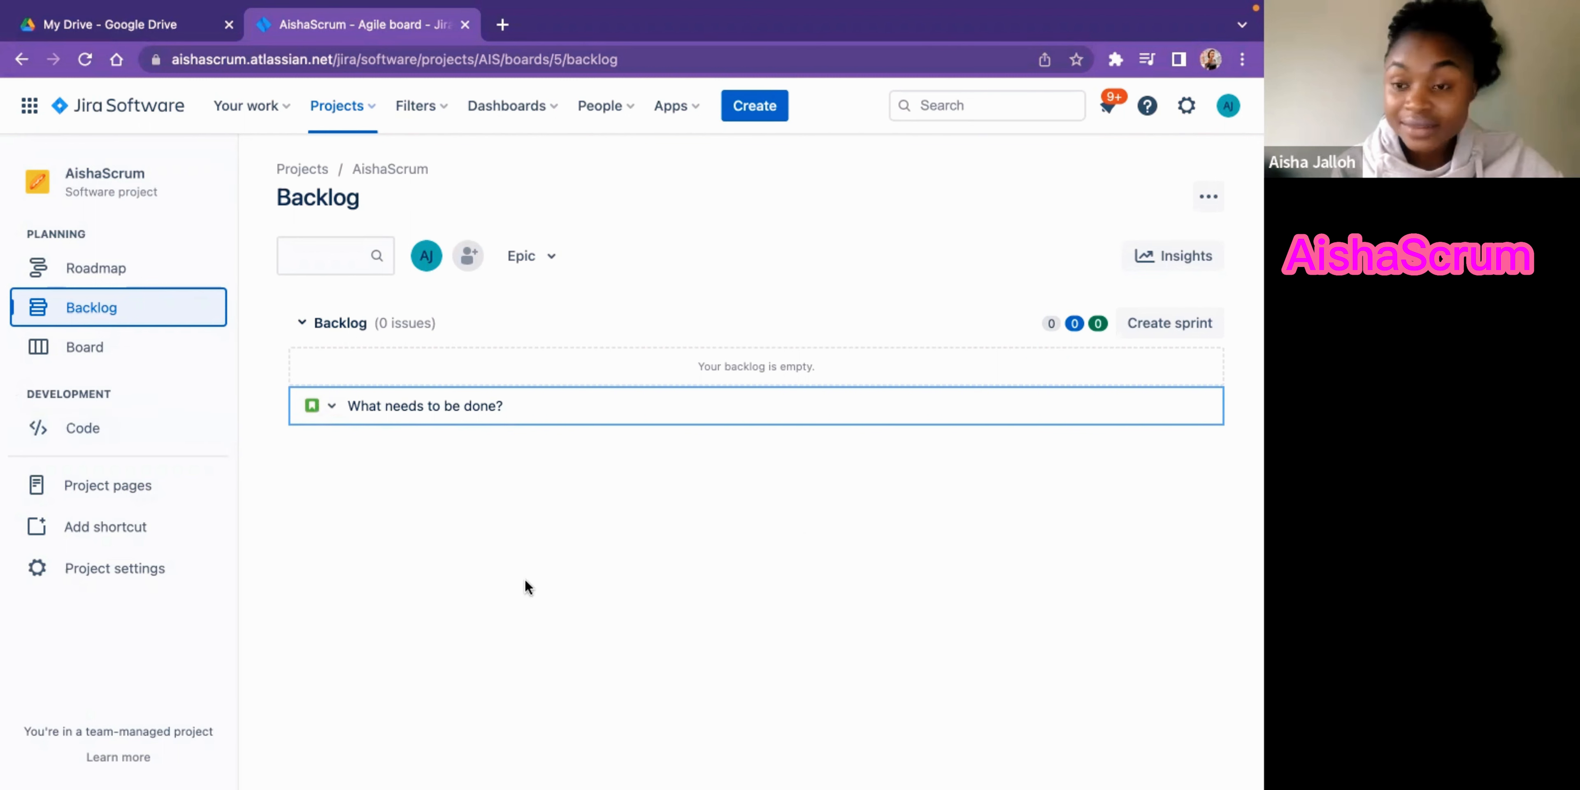
{"action": "left_click", "coordinate": [1174, 256]}
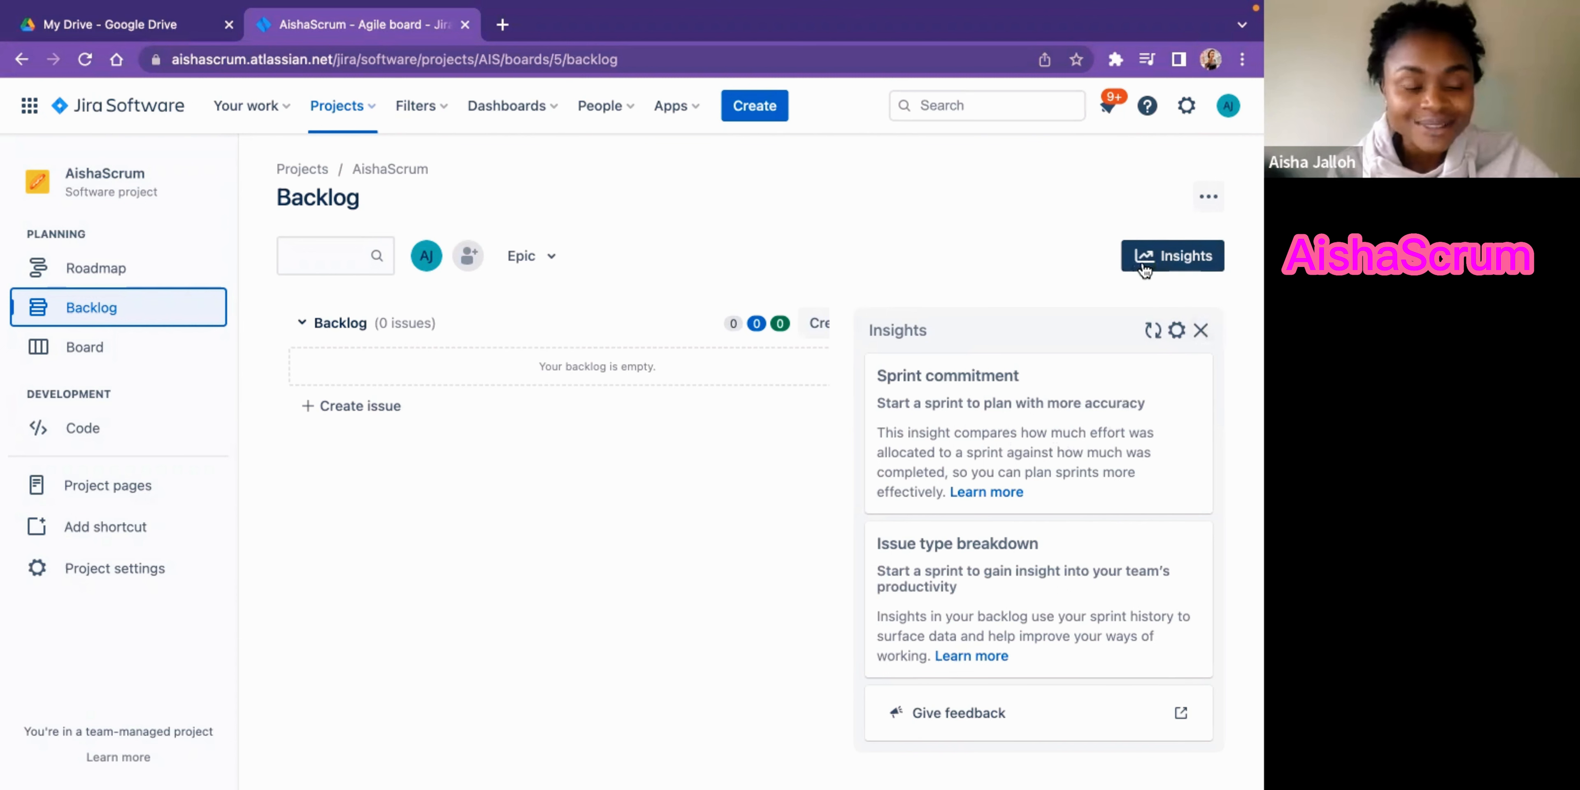
{"action": "left_click", "coordinate": [90, 316]}
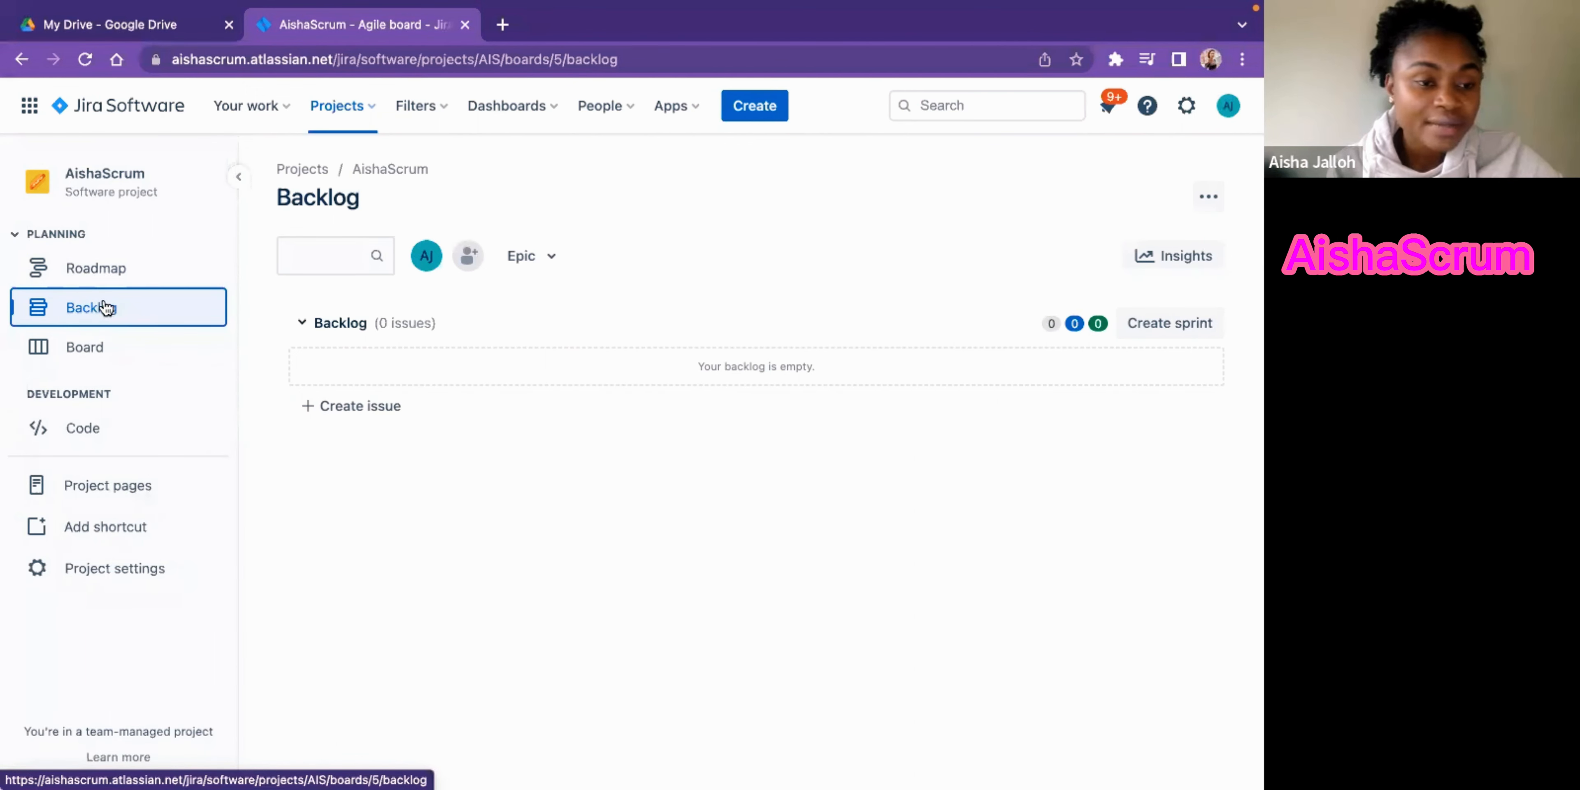
- Open the AIS board and look over the options offered for projects, filters, dashboards, people and apps
{"action": "left_click", "coordinate": [84, 347]}
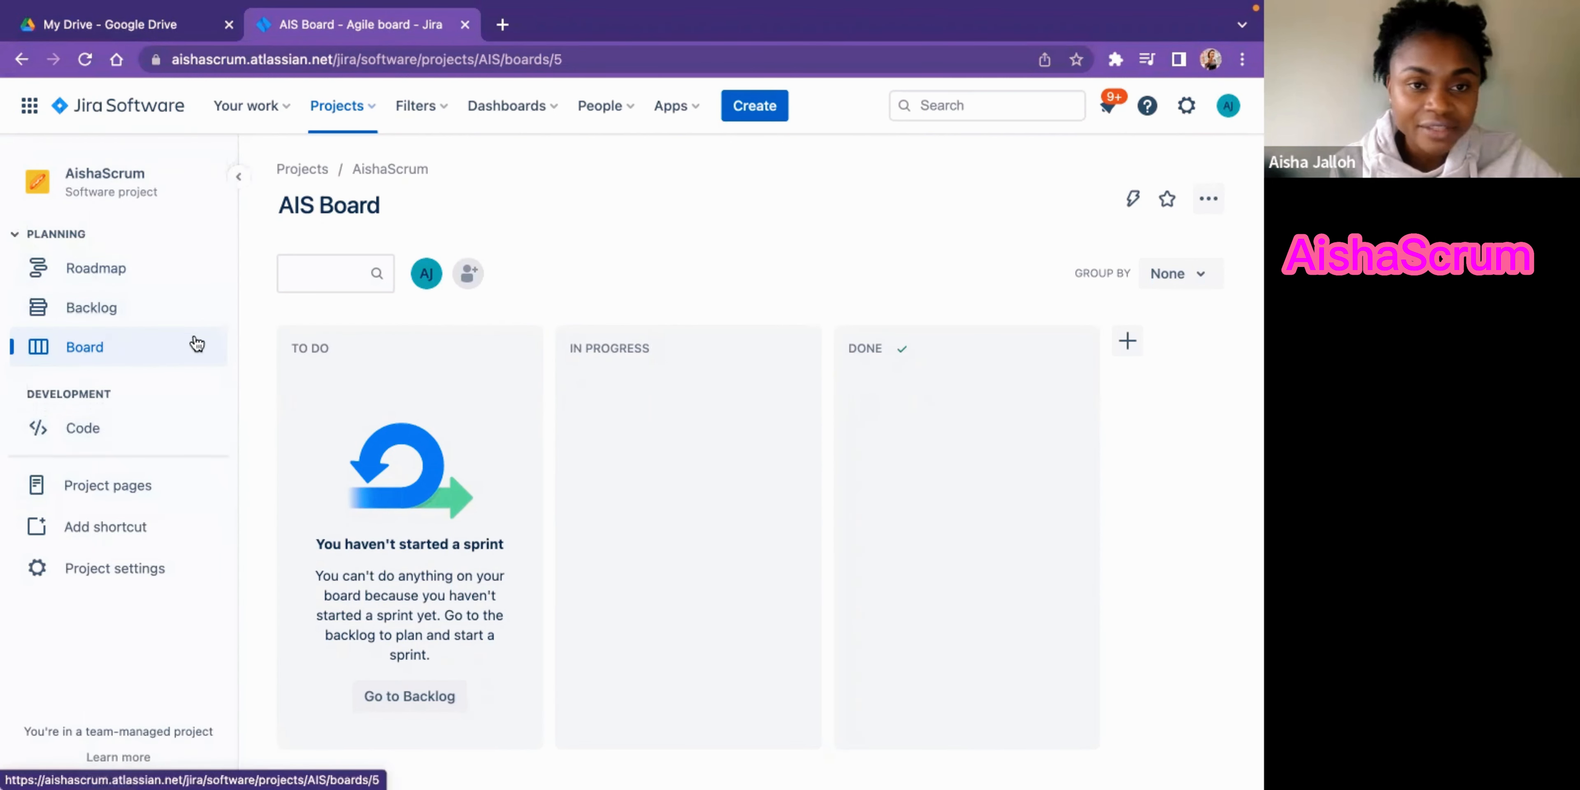
{"action": "left_click", "coordinate": [356, 110]}
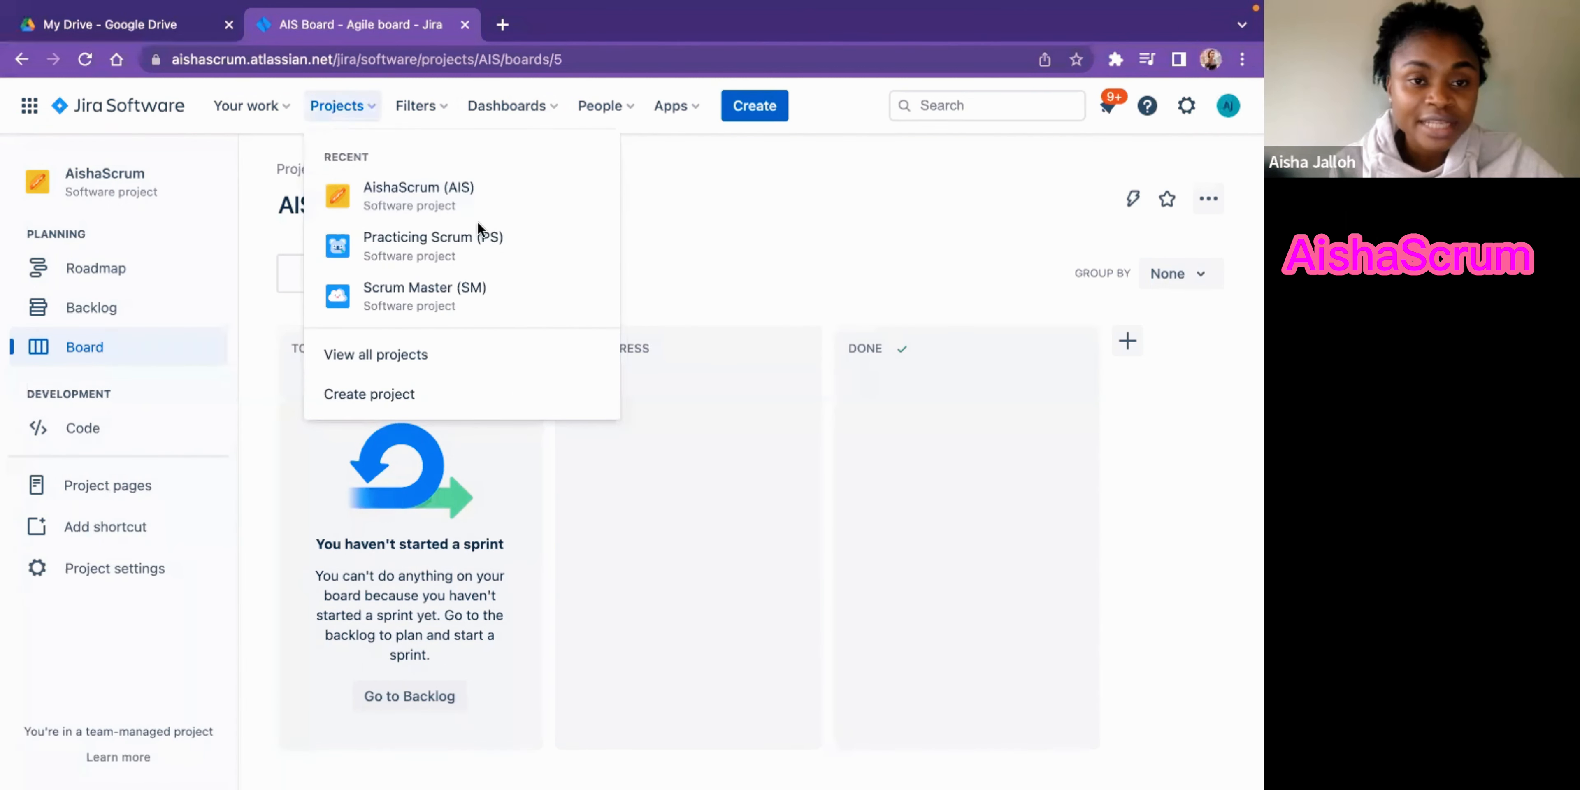
{"action": "left_click", "coordinate": [705, 247]}
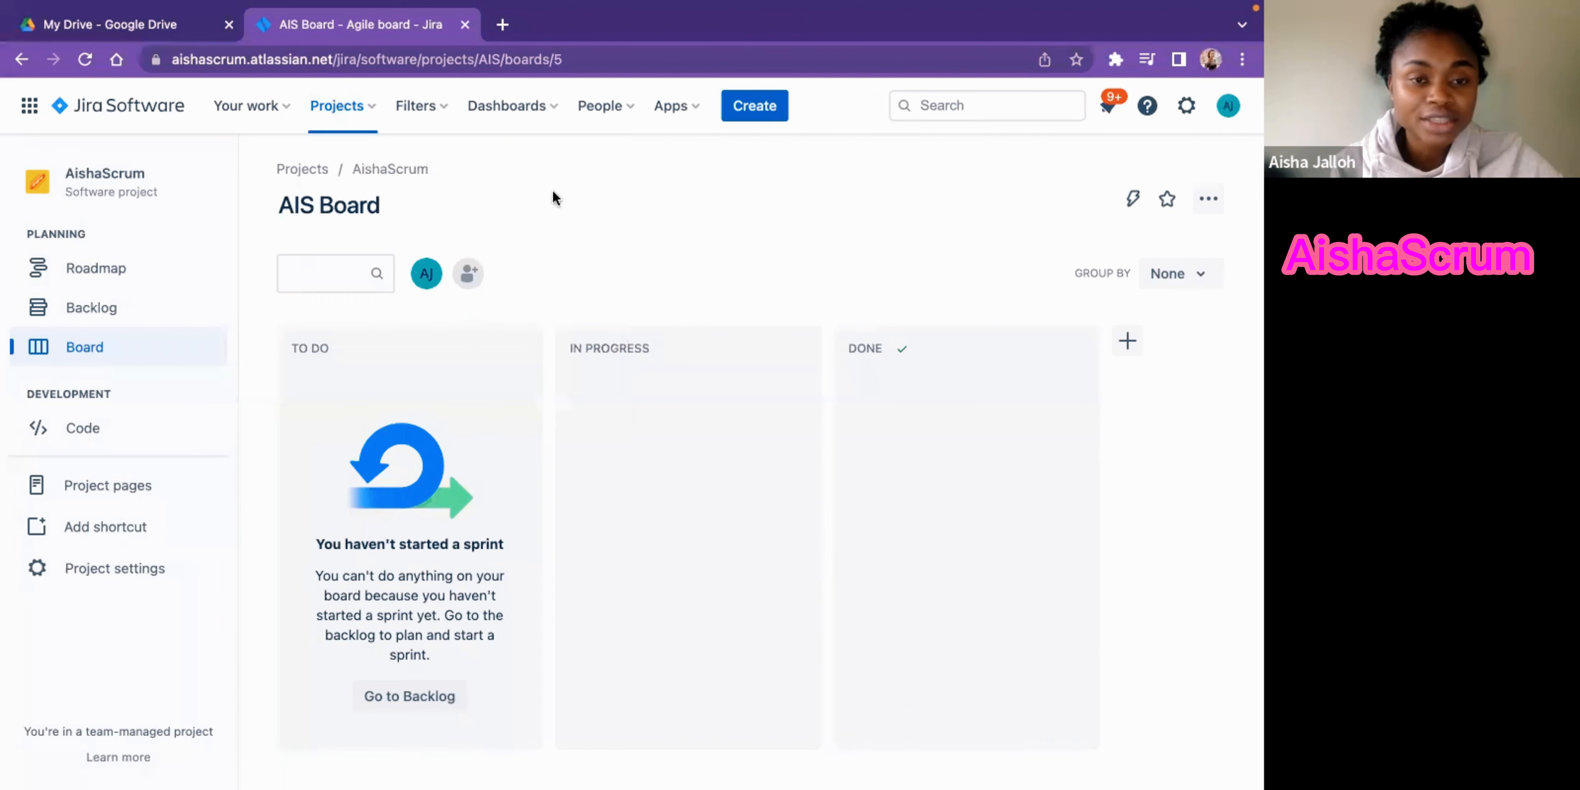
{"action": "left_click", "coordinate": [446, 113]}
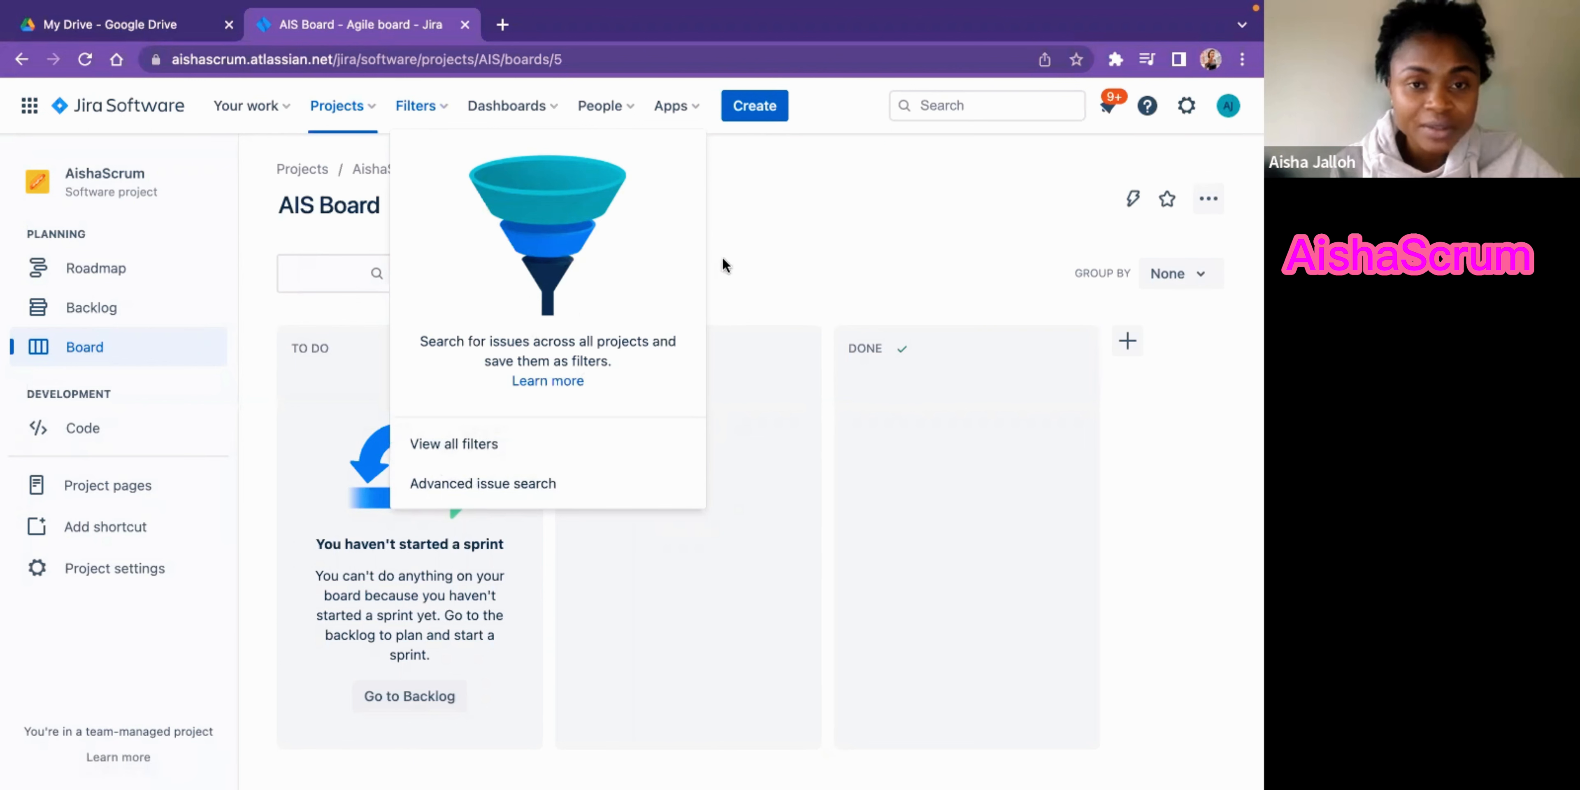
{"action": "left_click", "coordinate": [778, 240]}
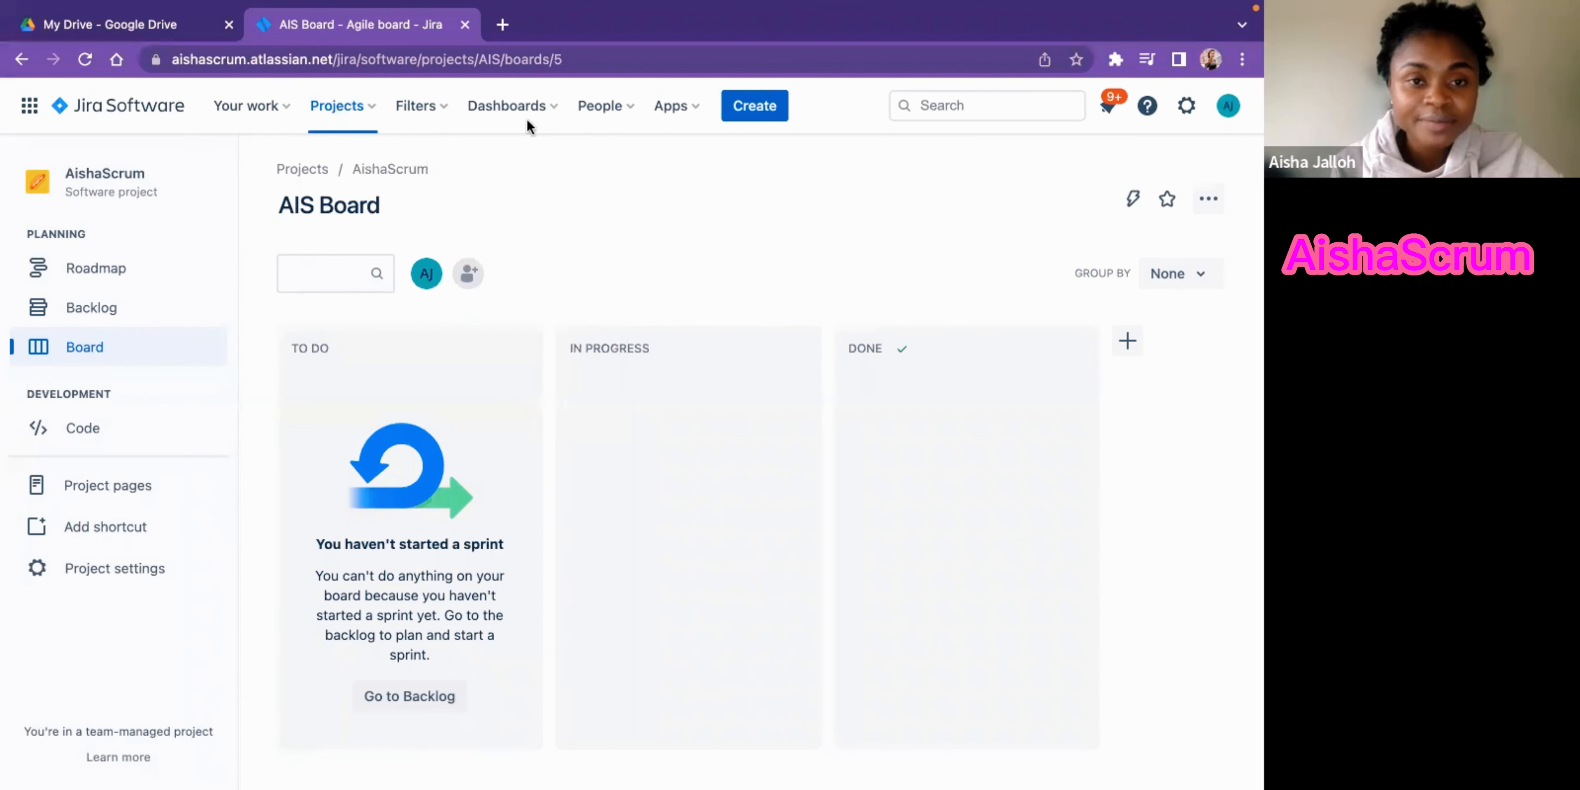
{"action": "left_click", "coordinate": [550, 112]}
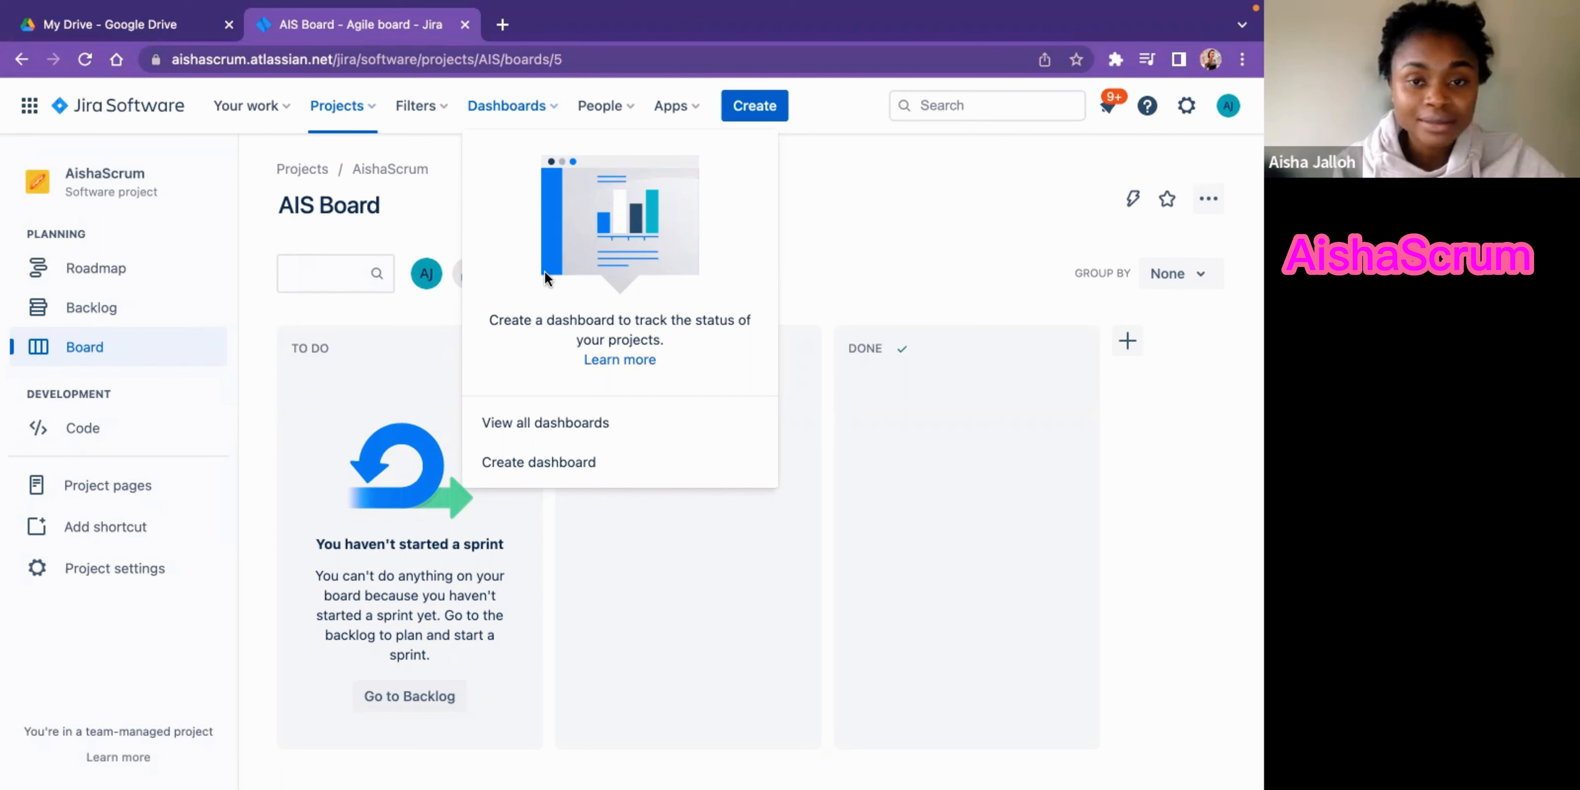
{"action": "left_click", "coordinate": [883, 190]}
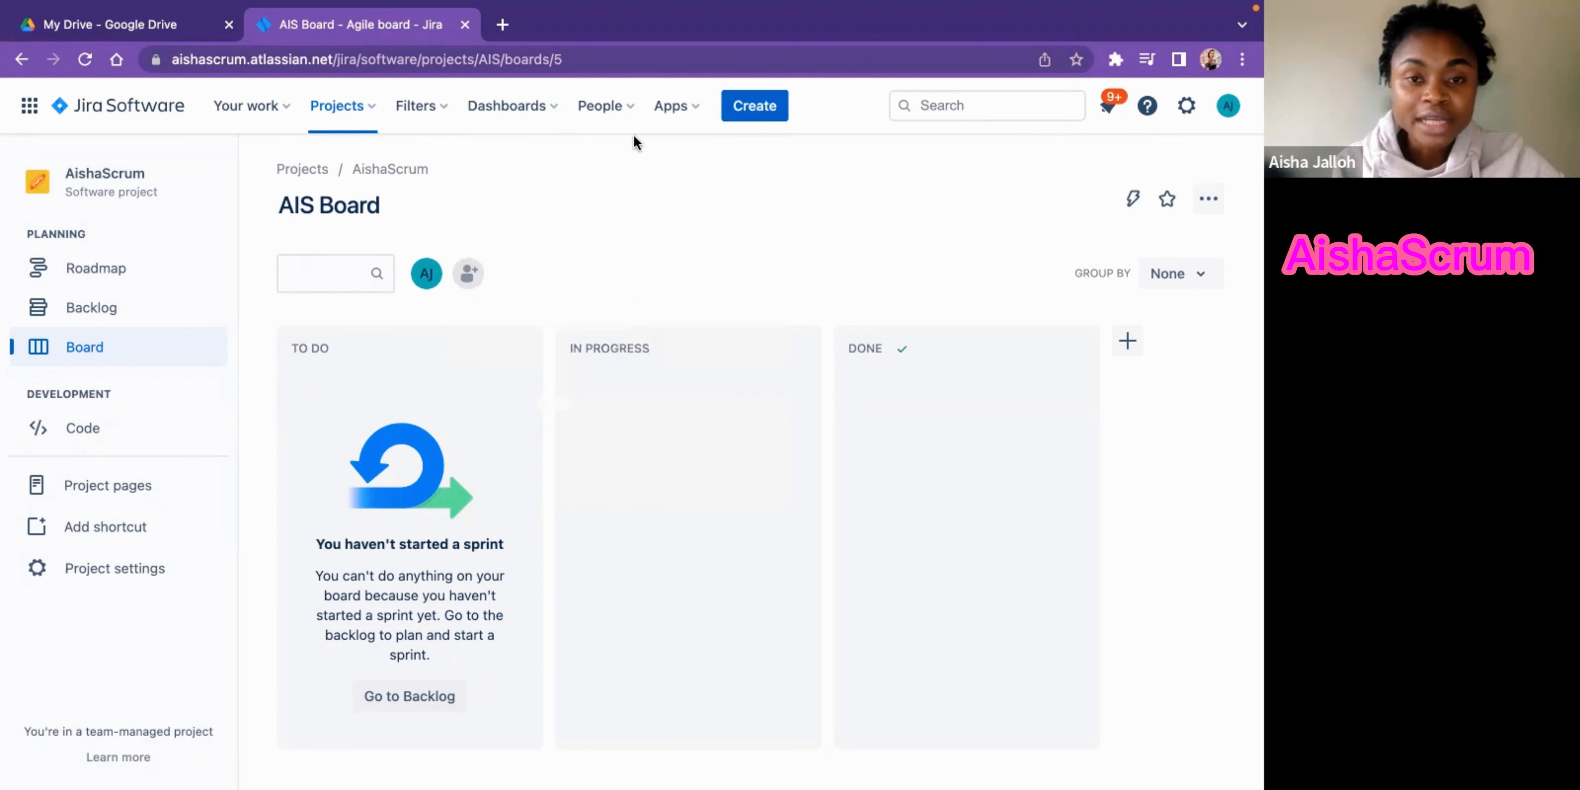
{"action": "left_click", "coordinate": [620, 113]}
{"action": "left_click", "coordinate": [608, 118]}
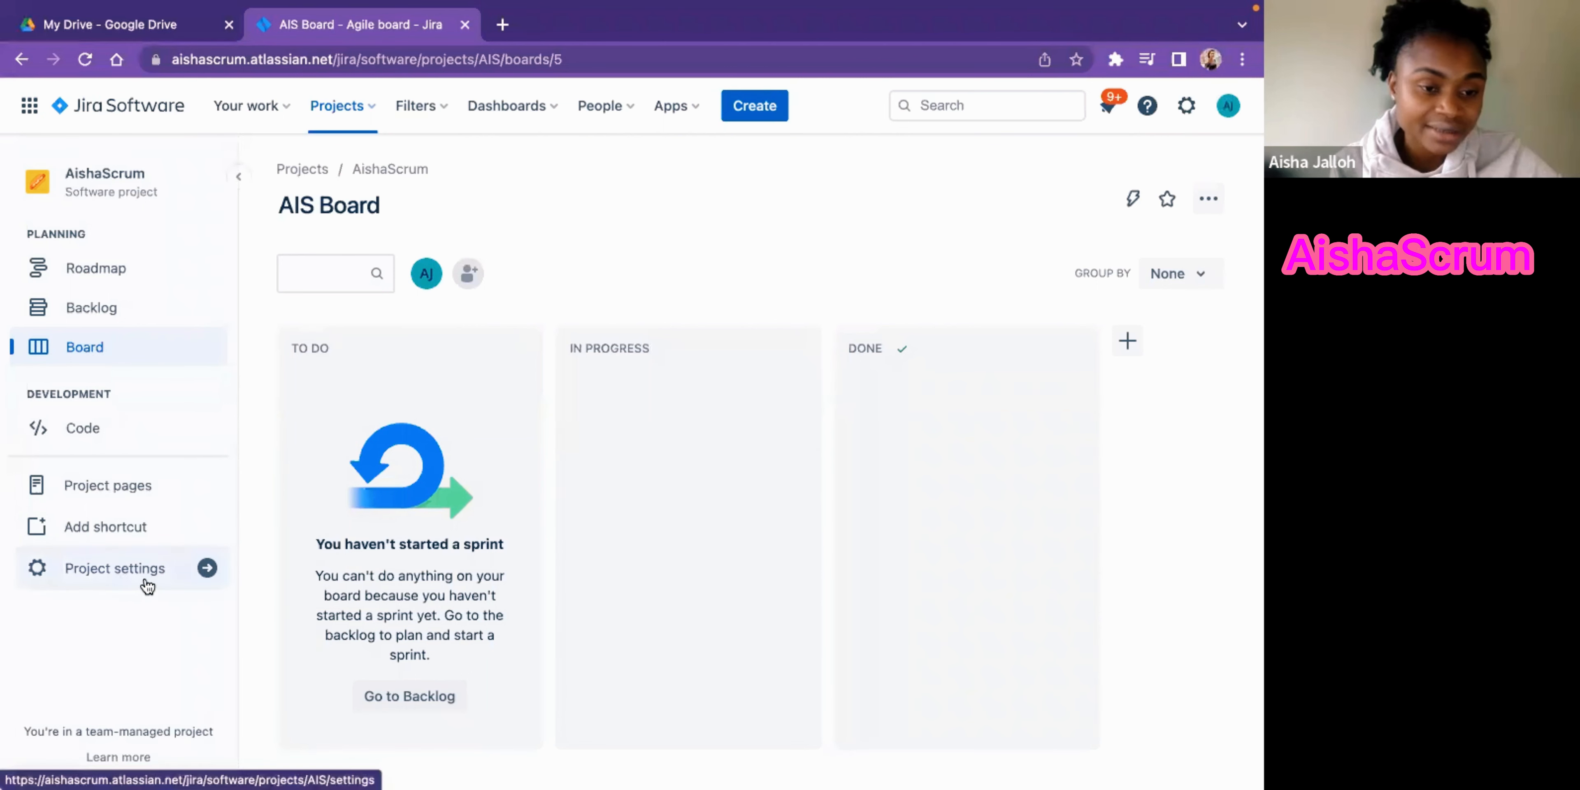
{"action": "left_click", "coordinate": [691, 111]}
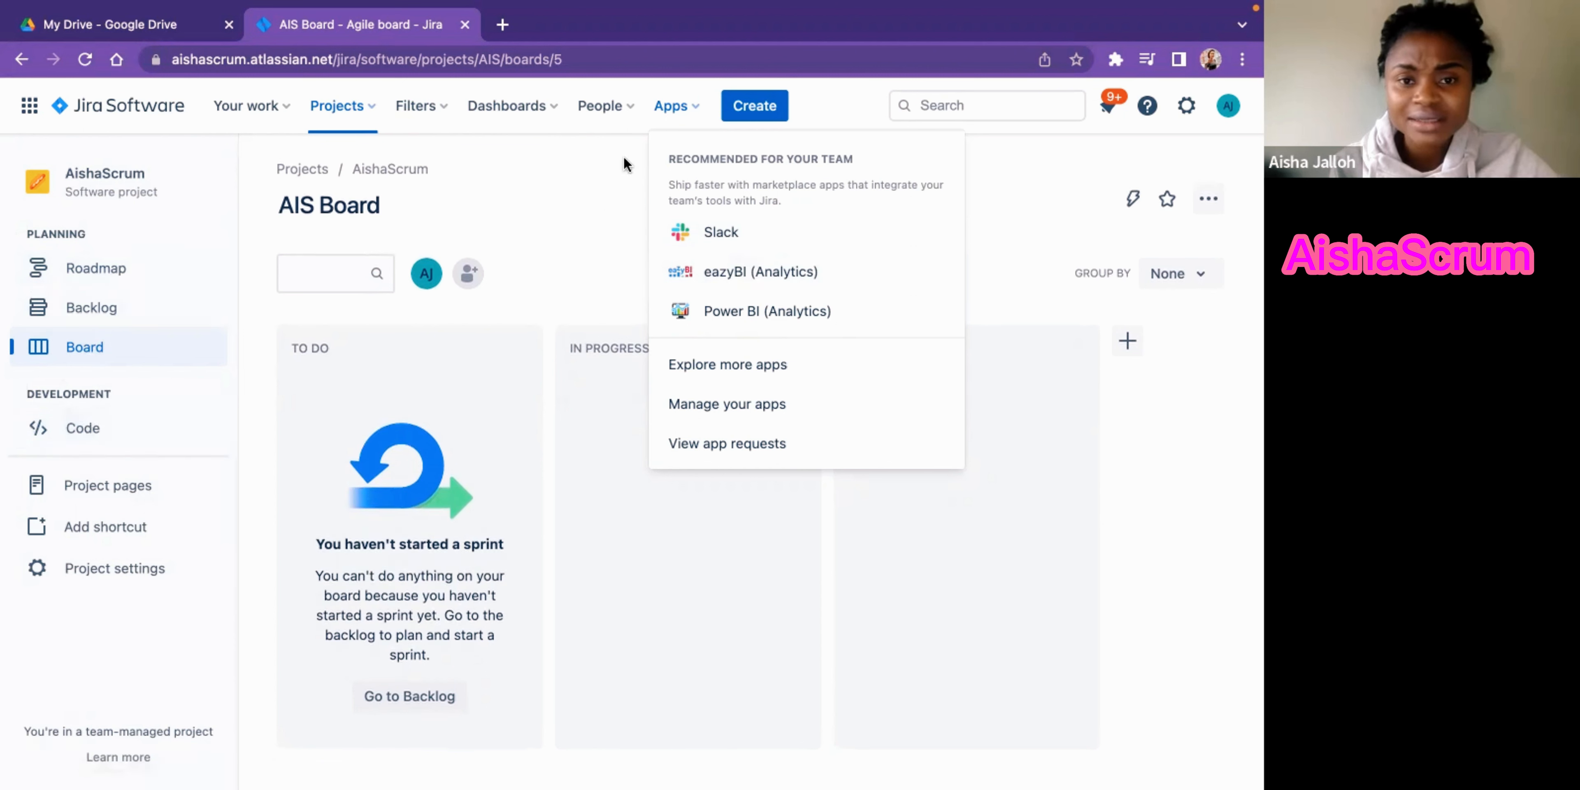
{"action": "left_click", "coordinate": [621, 192]}
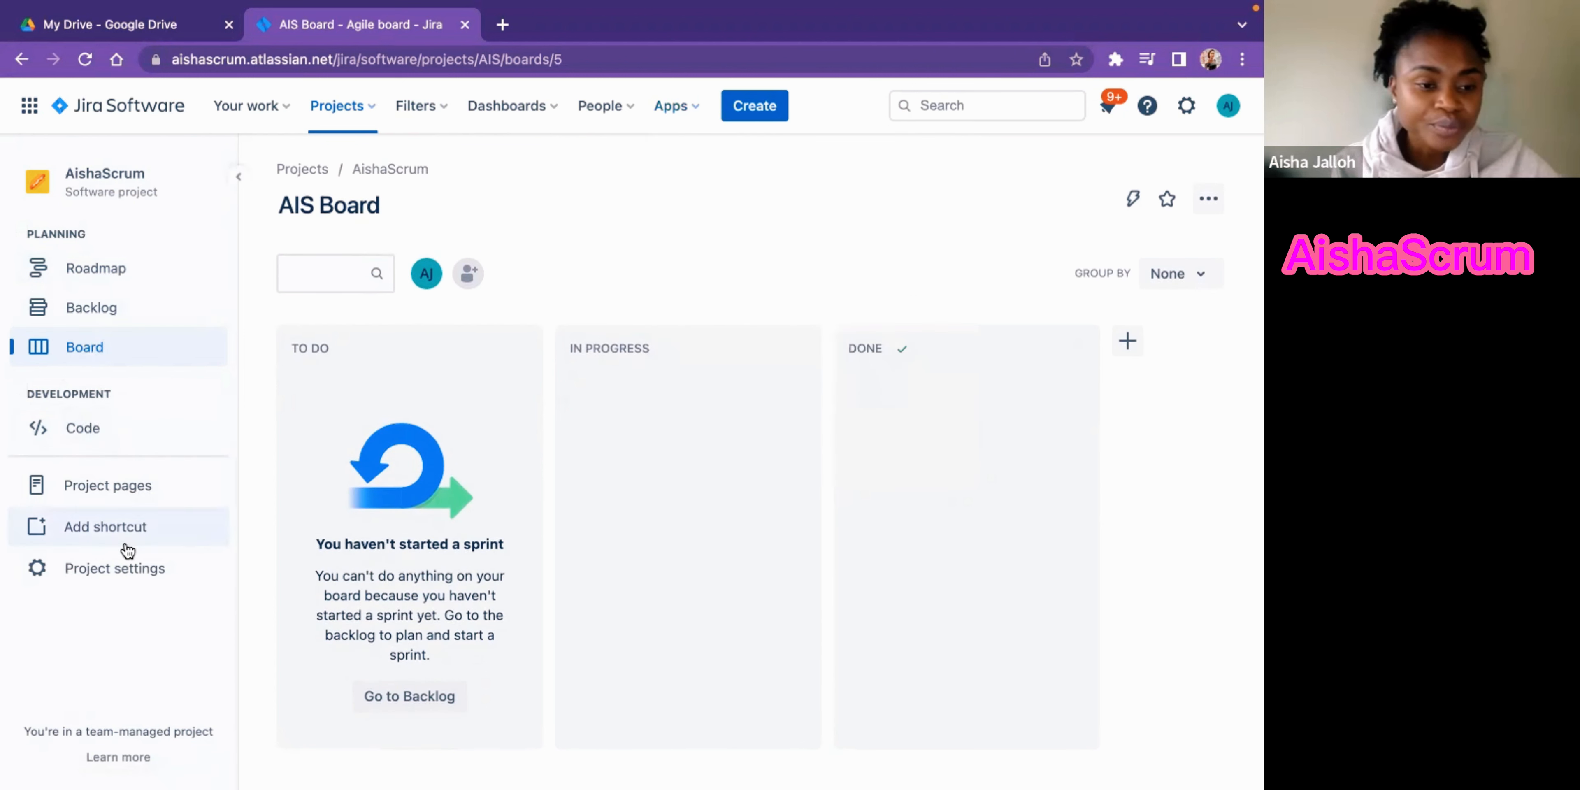
- Open the AishaScrum project's settings and bring up its list of features
{"action": "left_click", "coordinate": [100, 573]}
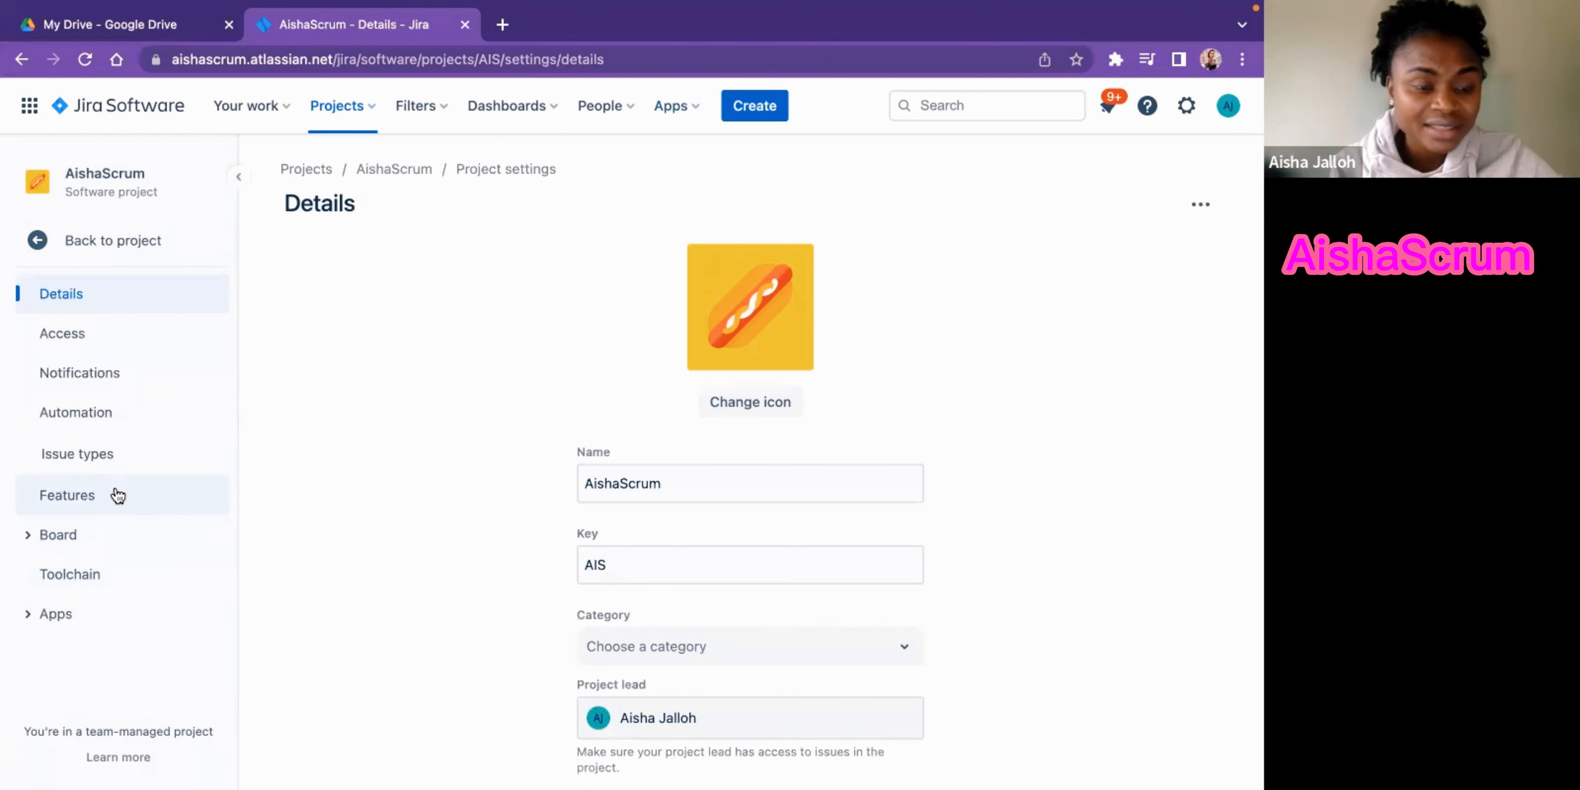
{"action": "scroll", "coordinate": [118, 496], "scroll_direction": "down", "scroll_amount": 2}
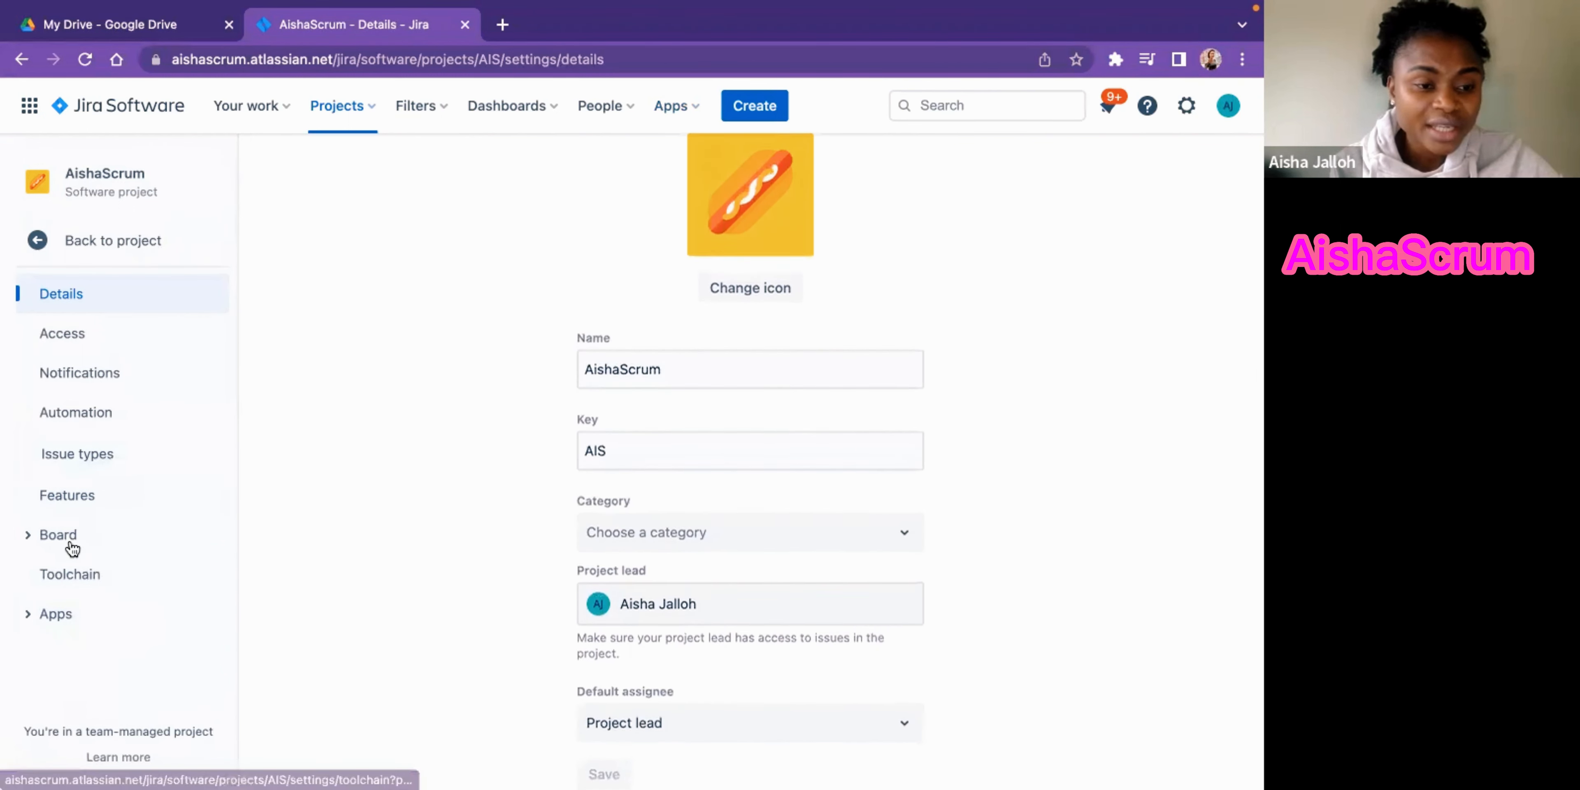
{"action": "left_click", "coordinate": [66, 502]}
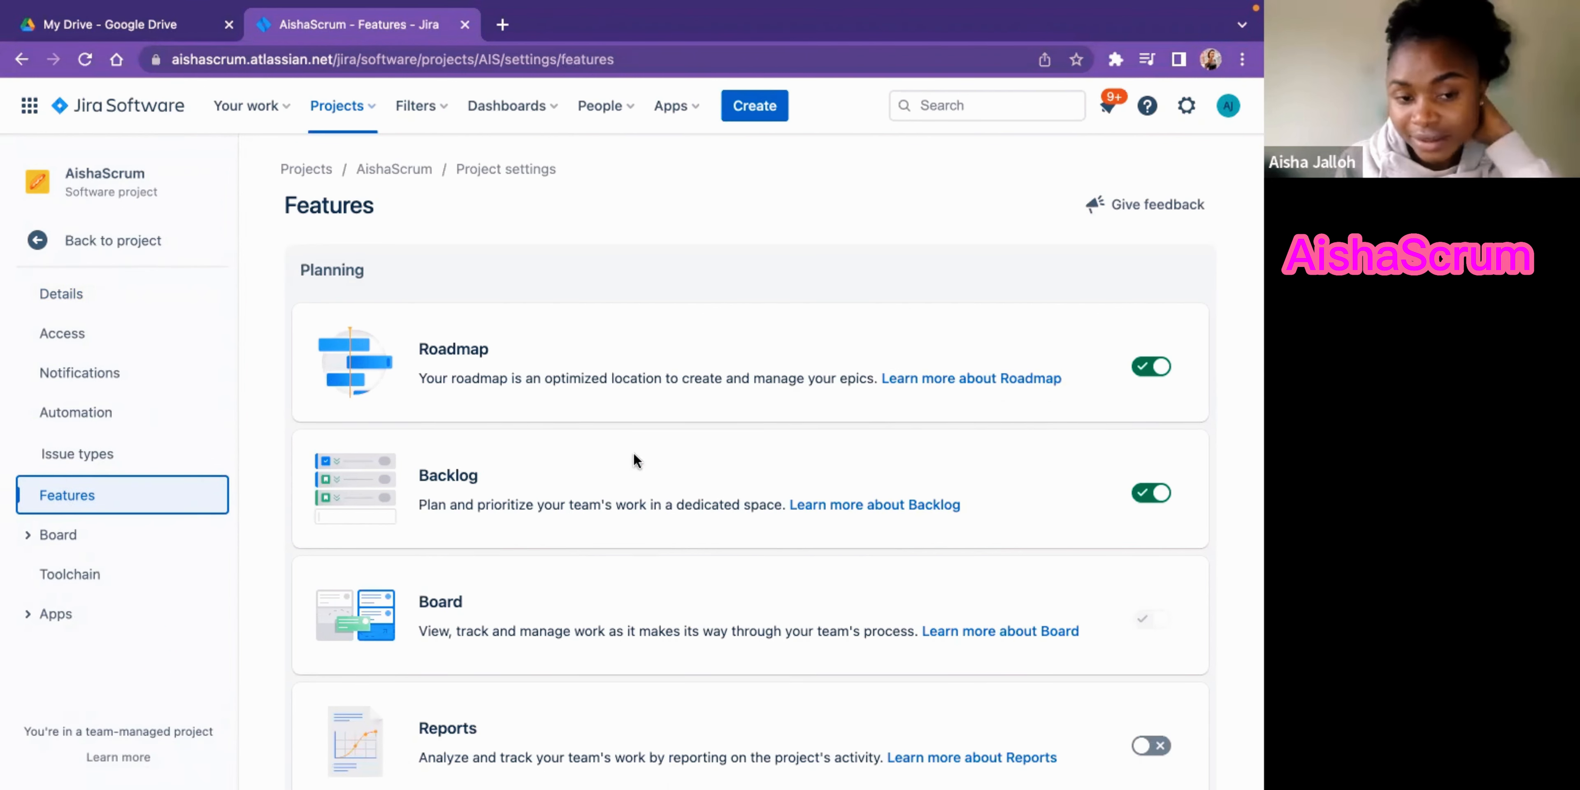
- Turn on the Reports feature in the project's Planning features
{"action": "scroll", "coordinate": [634, 457], "scroll_direction": "down", "scroll_amount": 3}
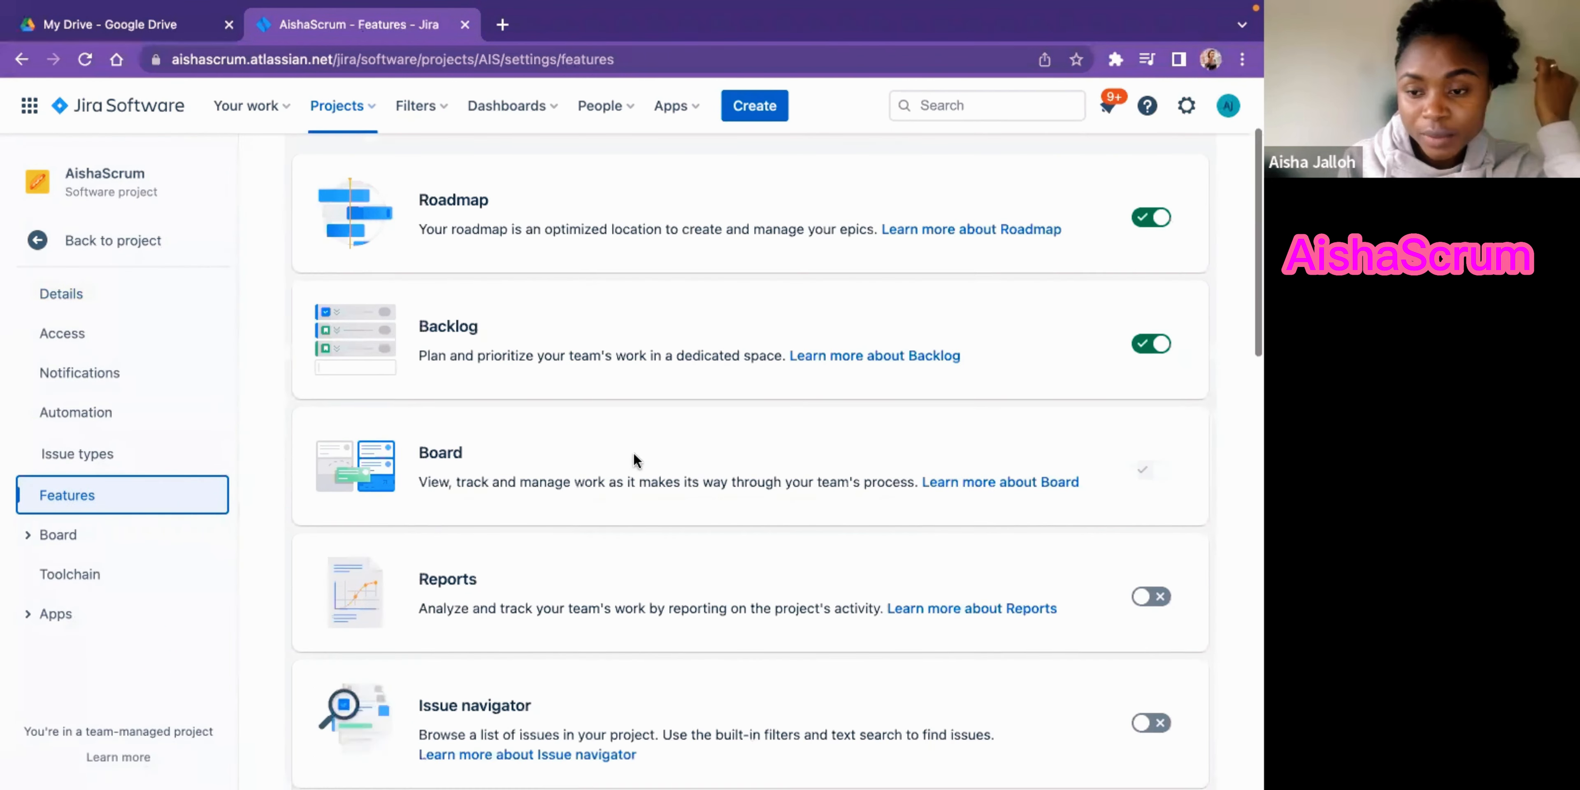
{"action": "scroll", "coordinate": [634, 458], "scroll_direction": "up", "scroll_amount": 2}
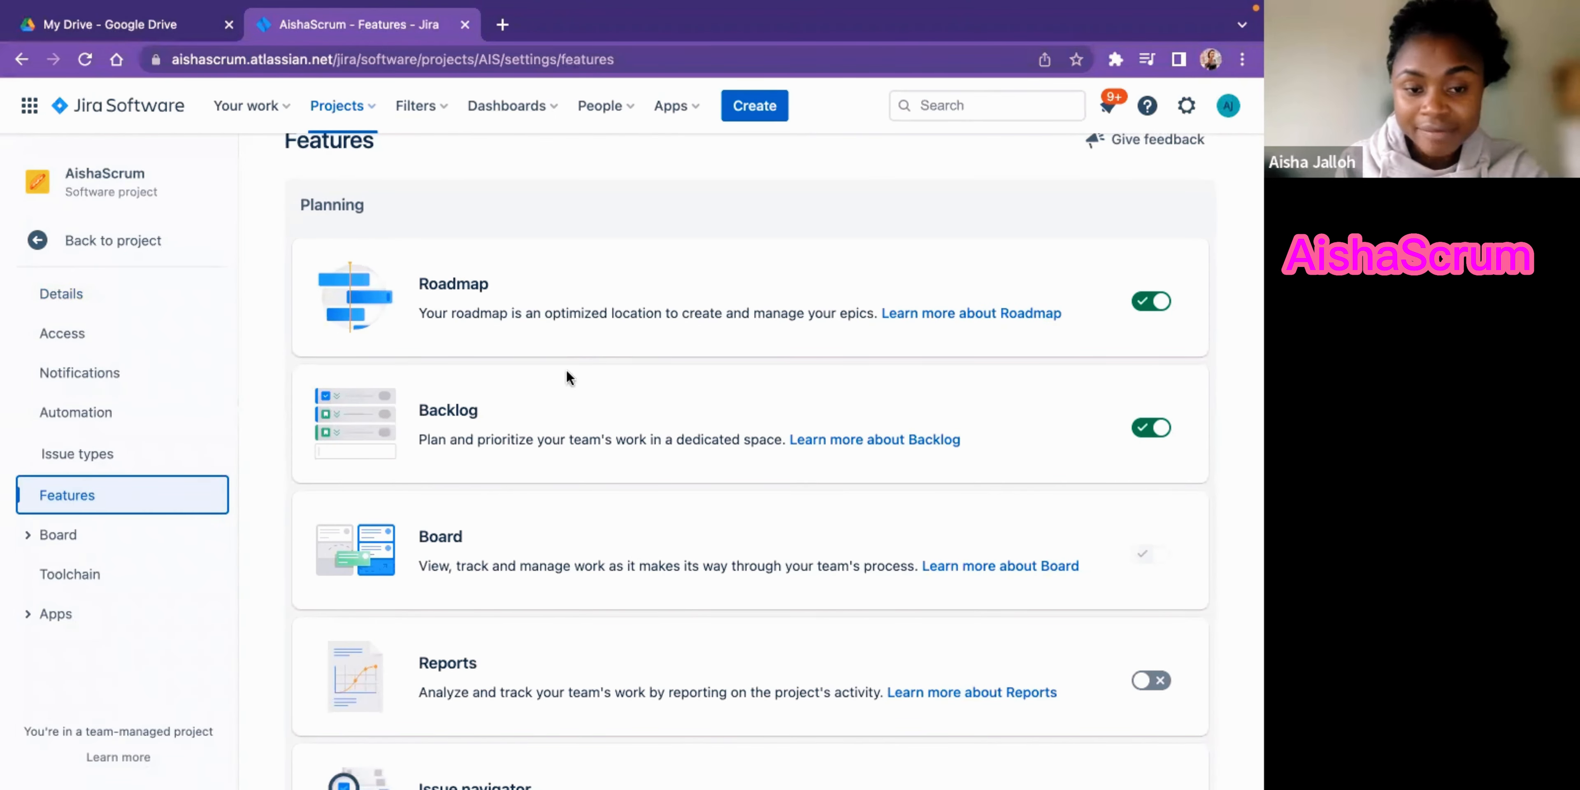
{"action": "scroll", "coordinate": [524, 520], "scroll_direction": "down", "scroll_amount": 3}
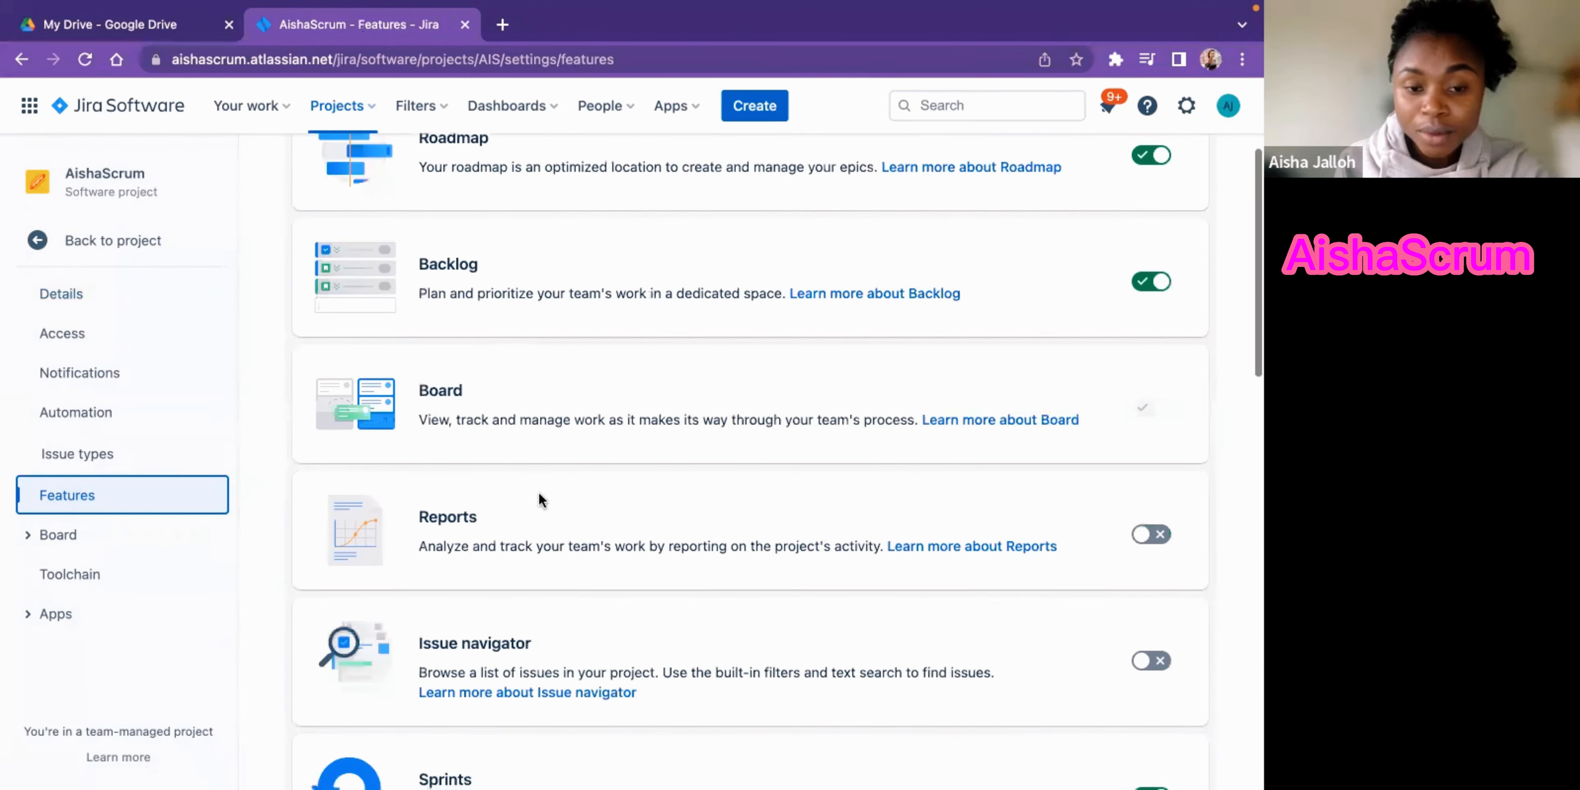
{"action": "scroll", "coordinate": [571, 519], "scroll_direction": "down", "scroll_amount": 2}
{"action": "left_click", "coordinate": [1150, 418]}
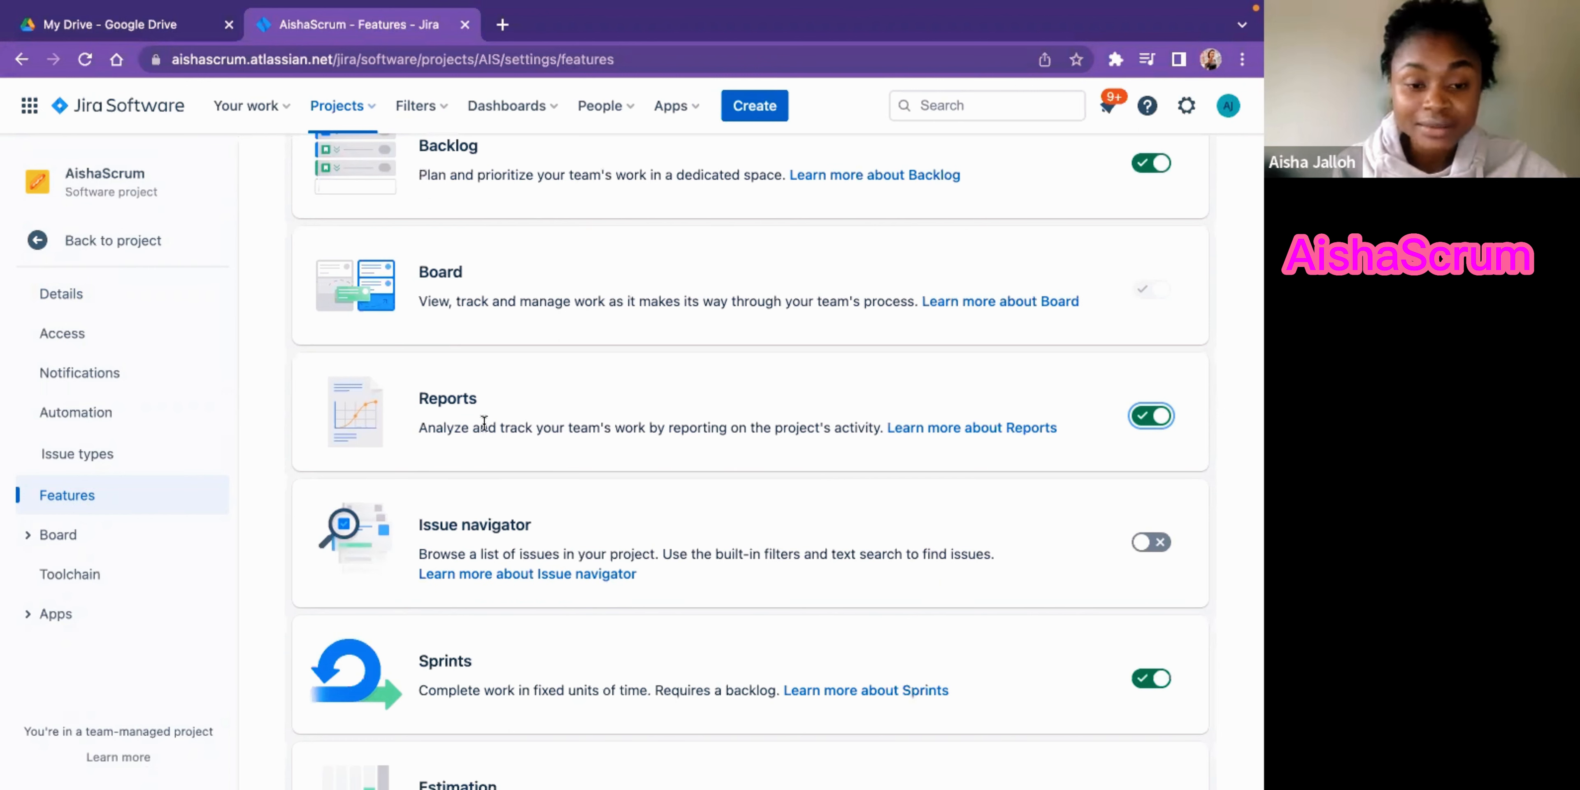
- Turn on the Releases feature in the project's Development features
{"action": "scroll", "coordinate": [484, 424], "scroll_direction": "down", "scroll_amount": 3}
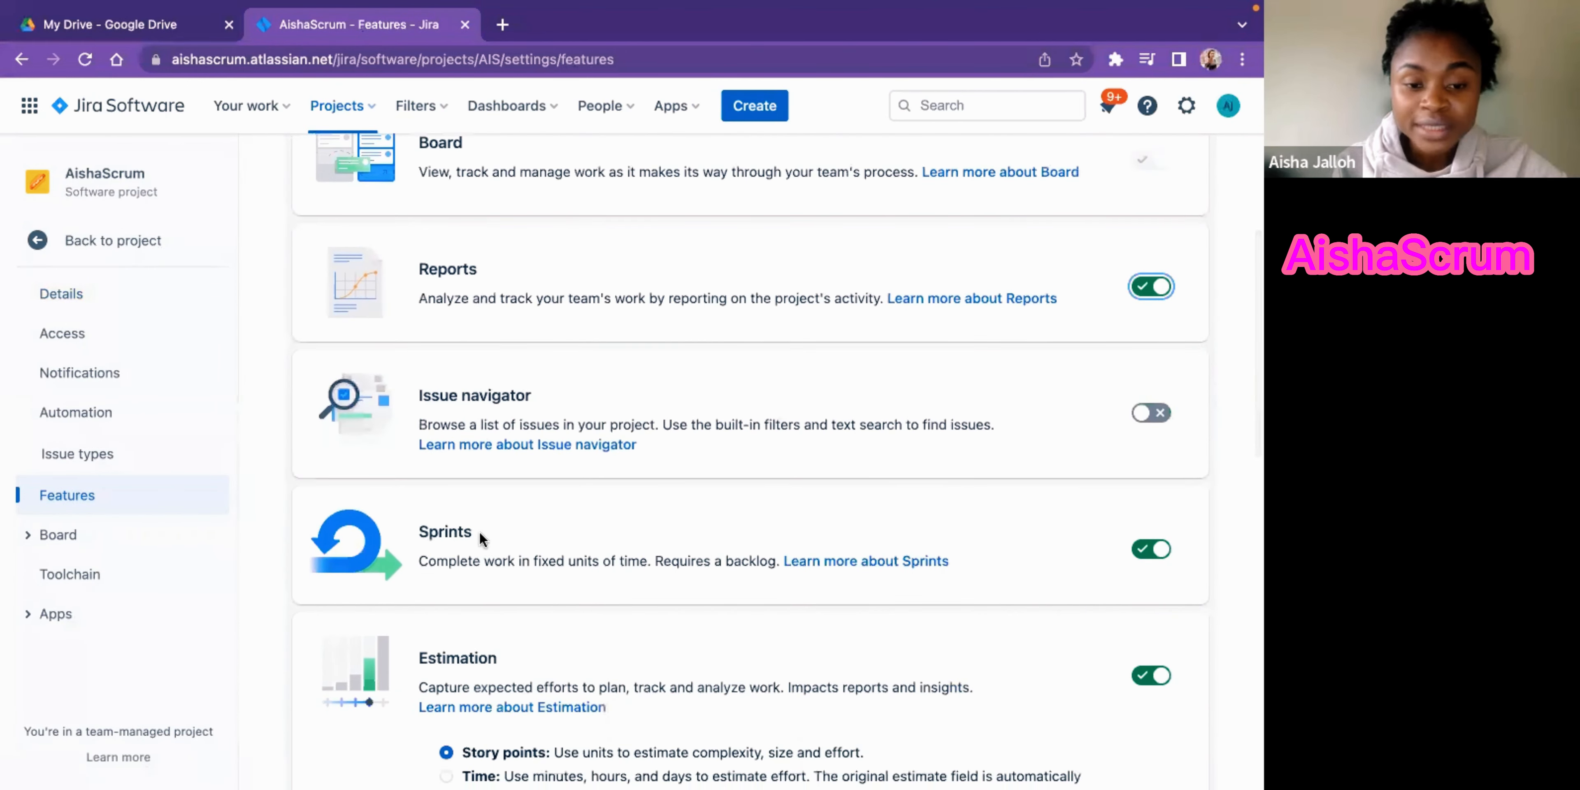
{"action": "scroll", "coordinate": [498, 539], "scroll_direction": "down", "scroll_amount": 5}
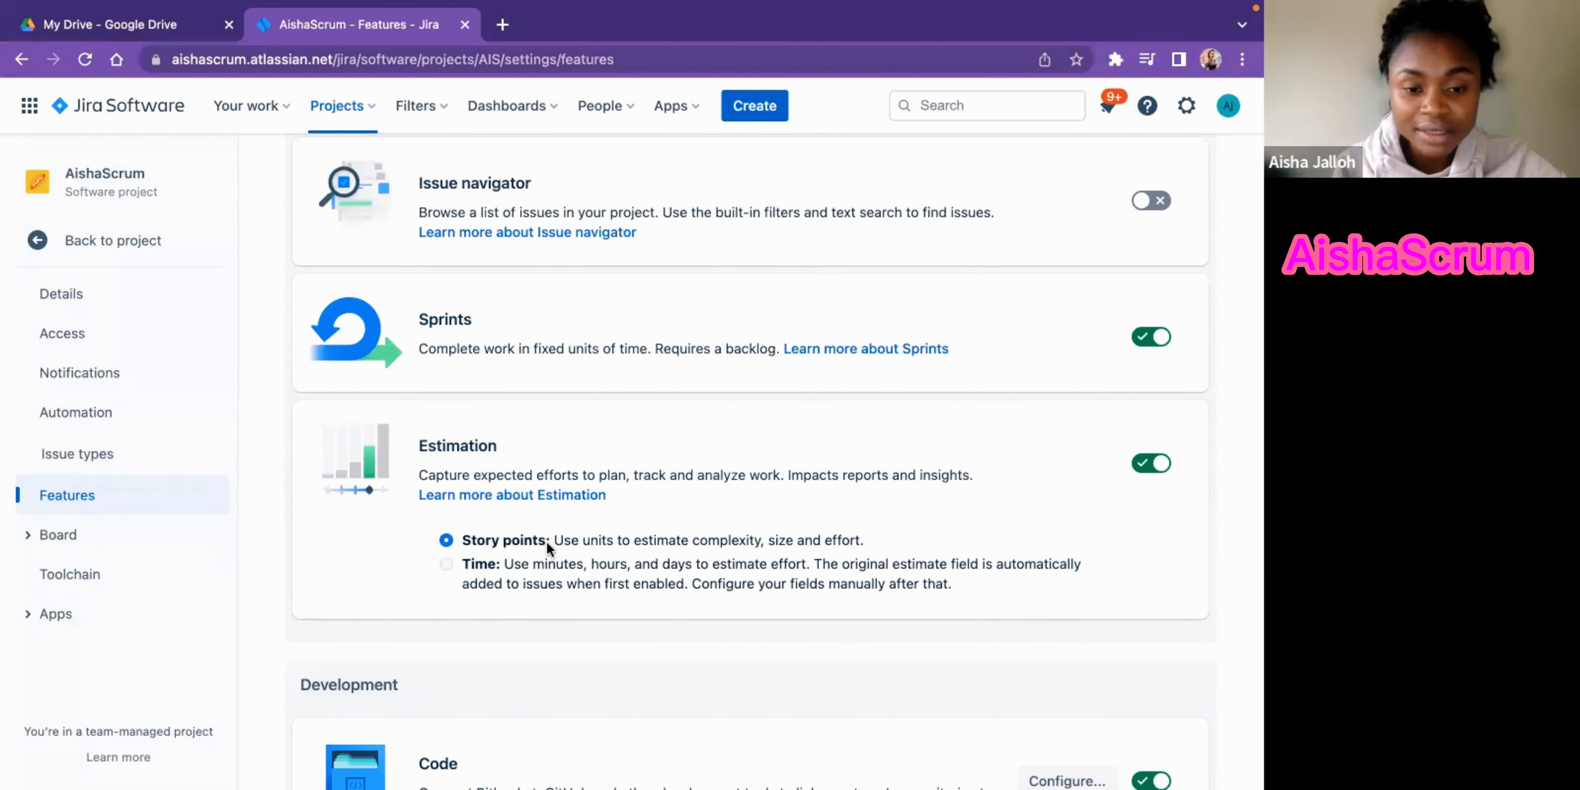
{"action": "scroll", "coordinate": [531, 571], "scroll_direction": "down", "scroll_amount": 7}
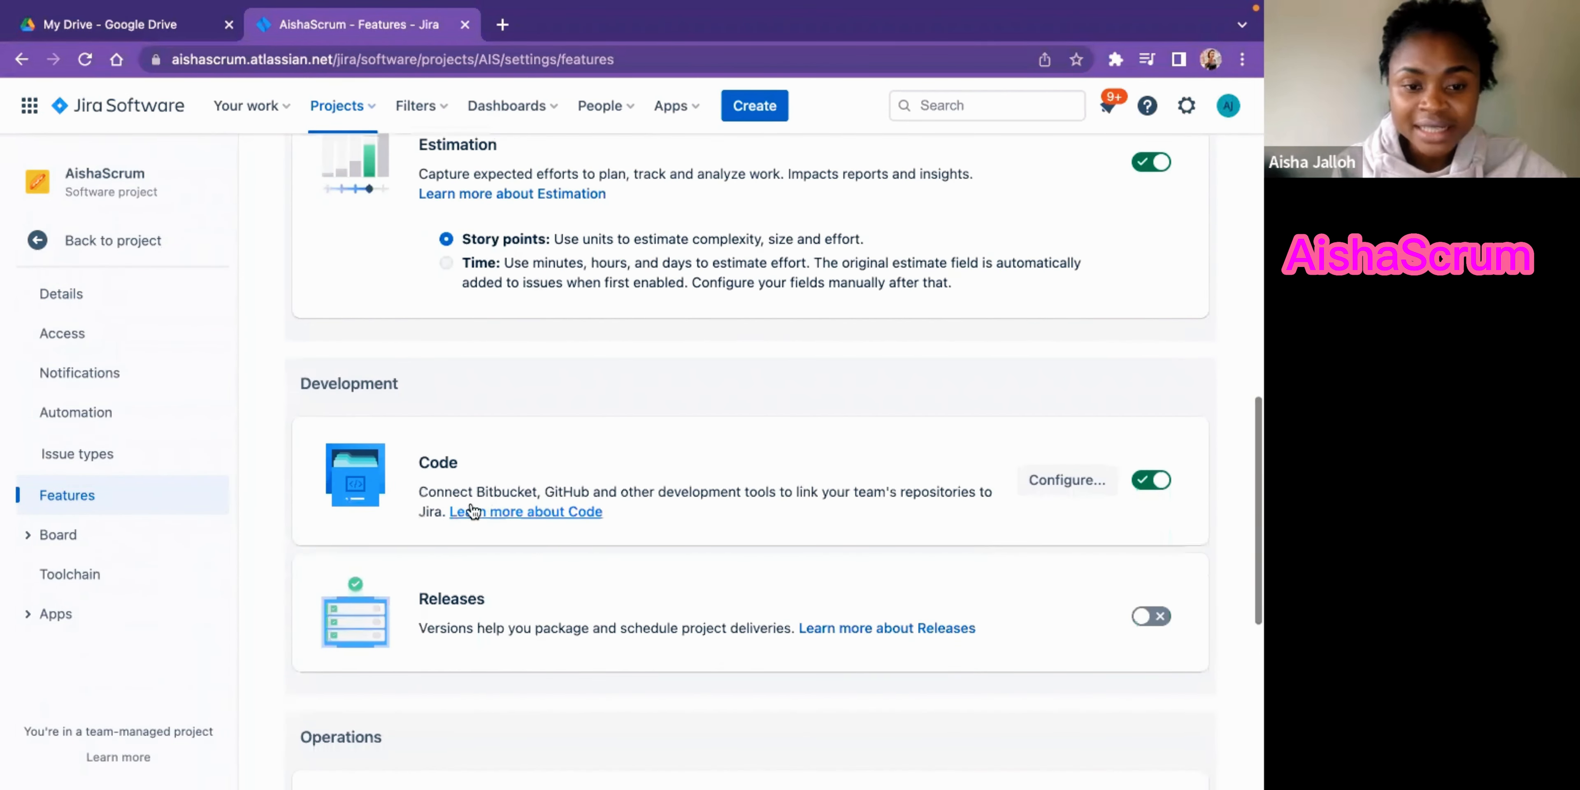
{"action": "scroll", "coordinate": [826, 495], "scroll_direction": "down", "scroll_amount": 3}
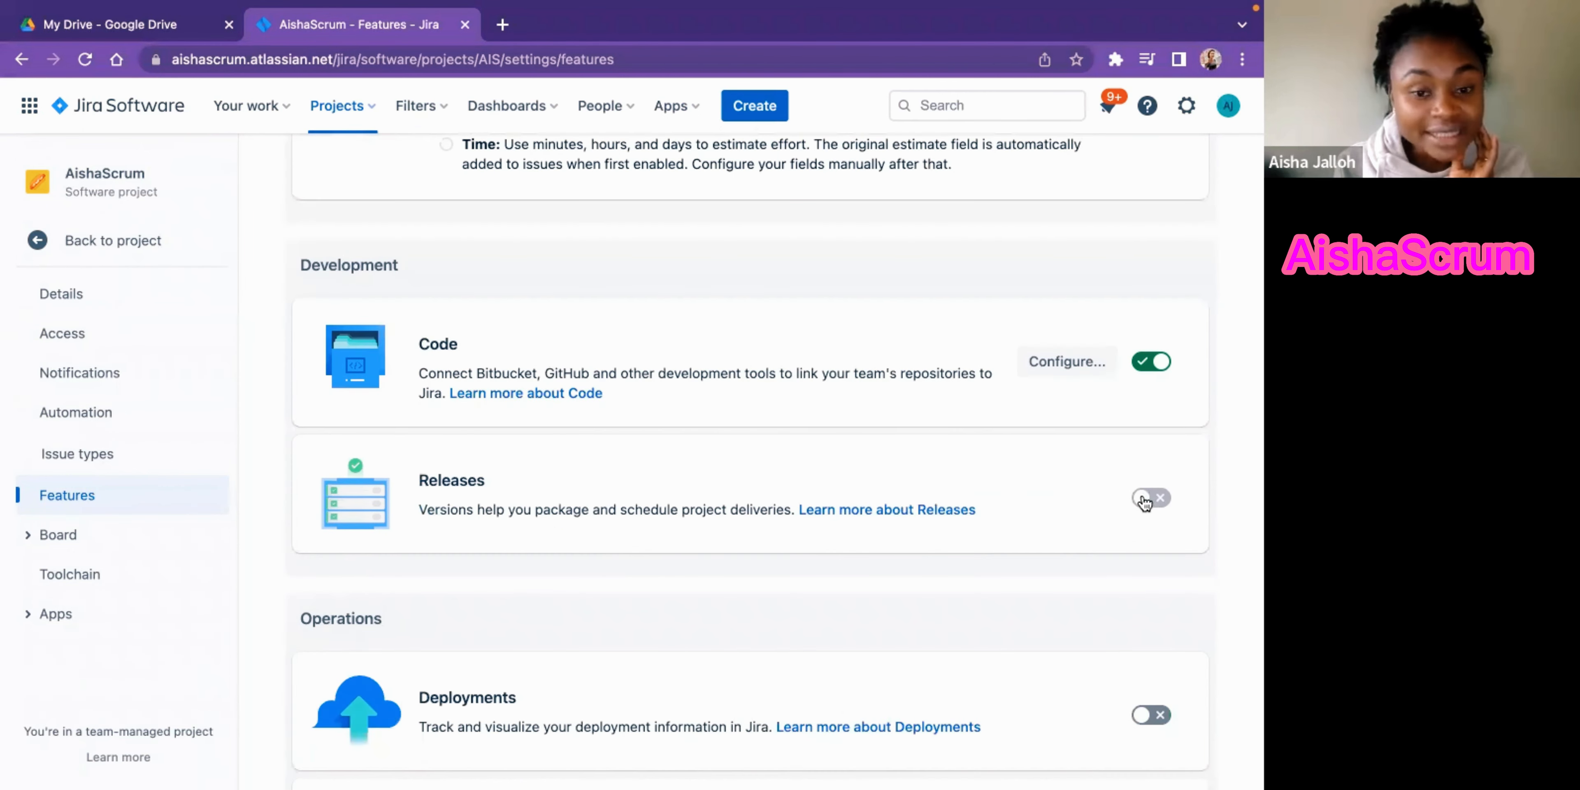
{"action": "left_click", "coordinate": [1144, 502]}
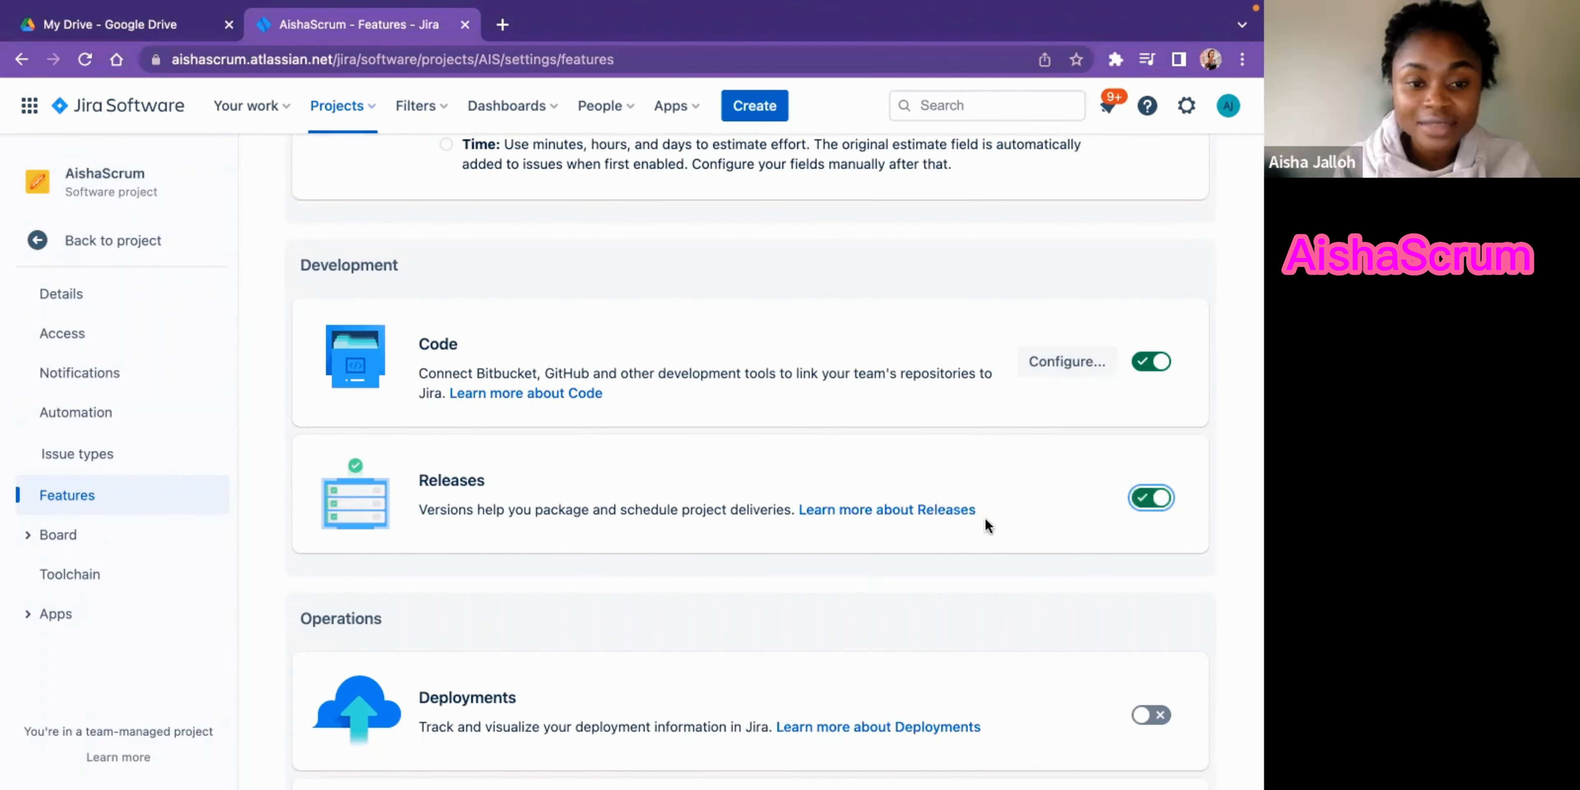
- Look over the Operations and More items features, and return from the settings to the project's board
{"action": "scroll", "coordinate": [1009, 529], "scroll_direction": "down", "scroll_amount": 3}
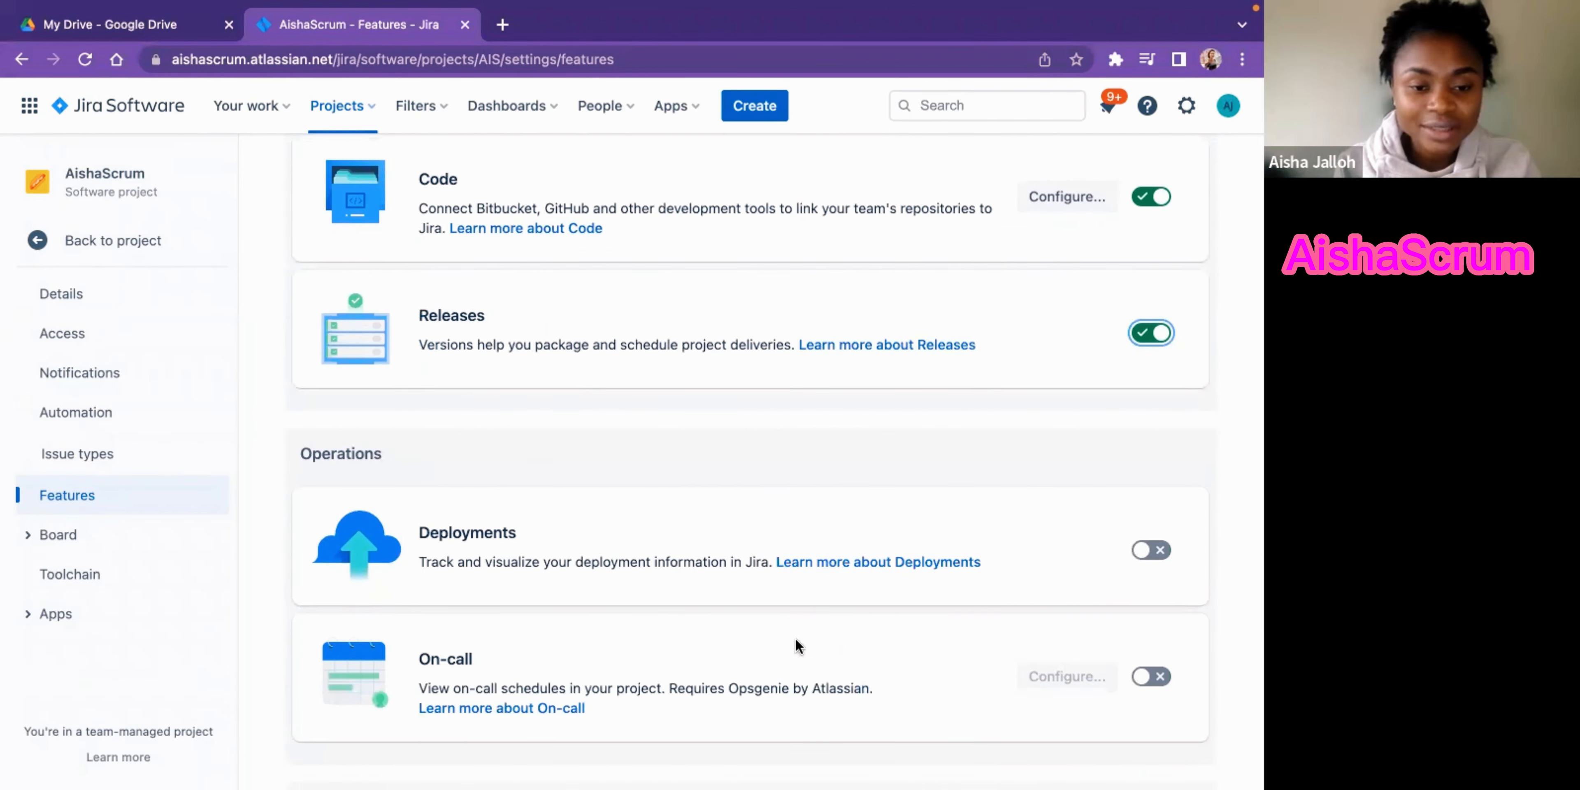
{"action": "scroll", "coordinate": [797, 644], "scroll_direction": "down", "scroll_amount": 2}
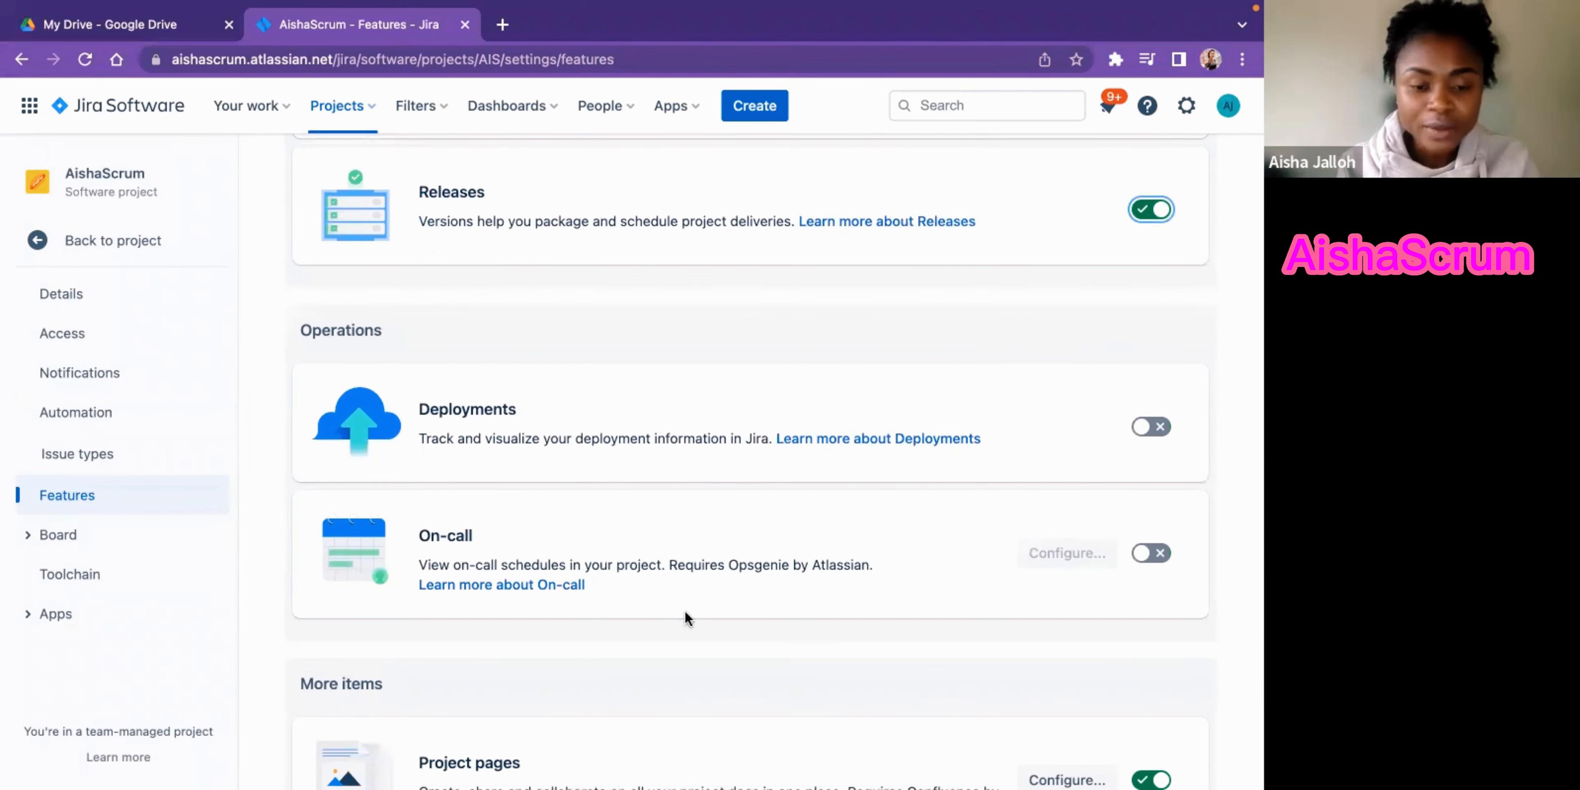
{"action": "scroll", "coordinate": [685, 614], "scroll_direction": "down", "scroll_amount": 2}
{"action": "scroll", "coordinate": [686, 613], "scroll_direction": "up", "scroll_amount": 8}
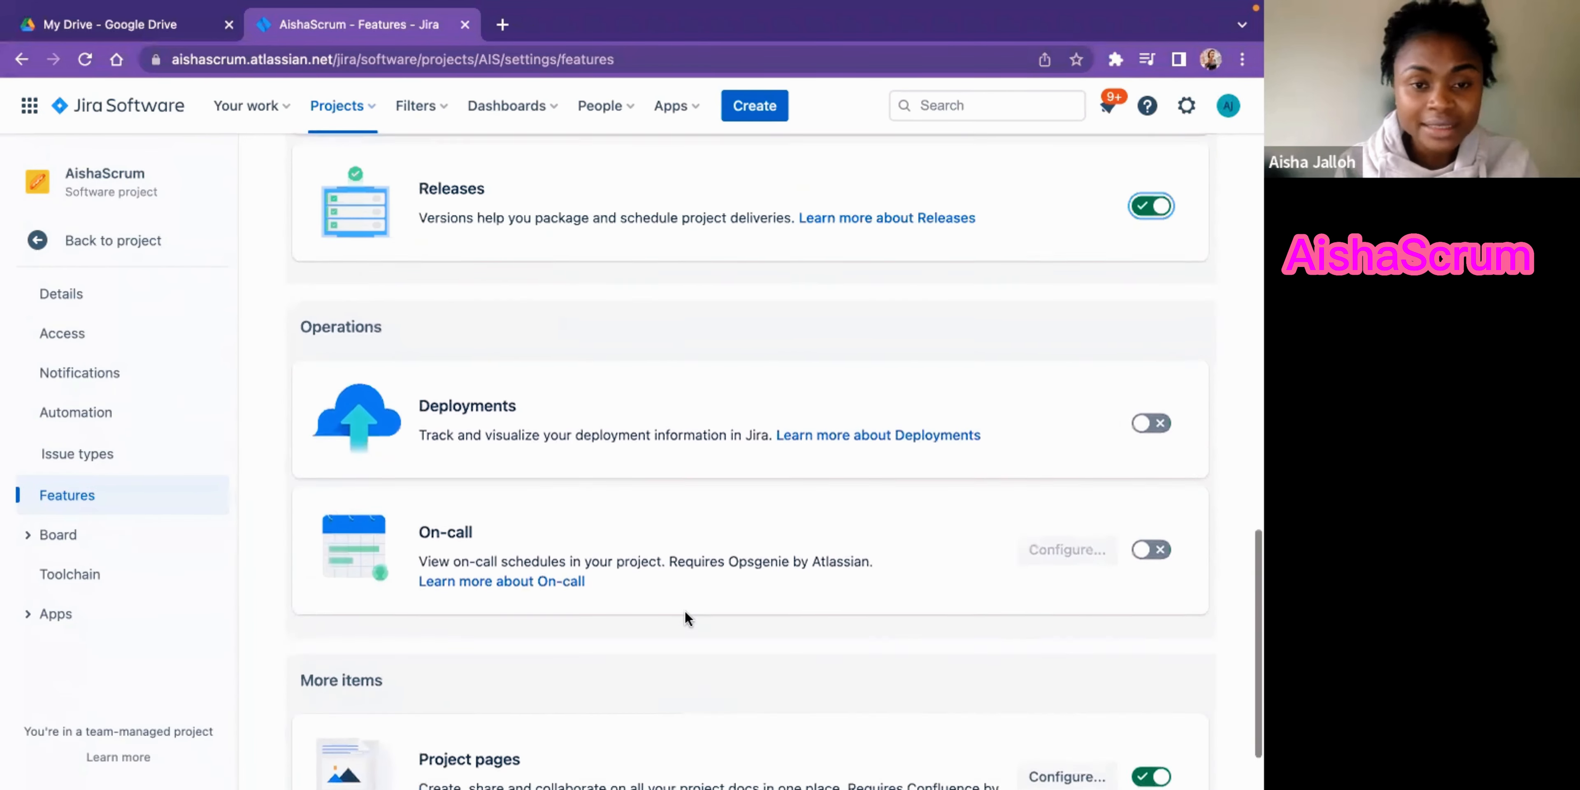
{"action": "scroll", "coordinate": [685, 614], "scroll_direction": "up", "scroll_amount": 3}
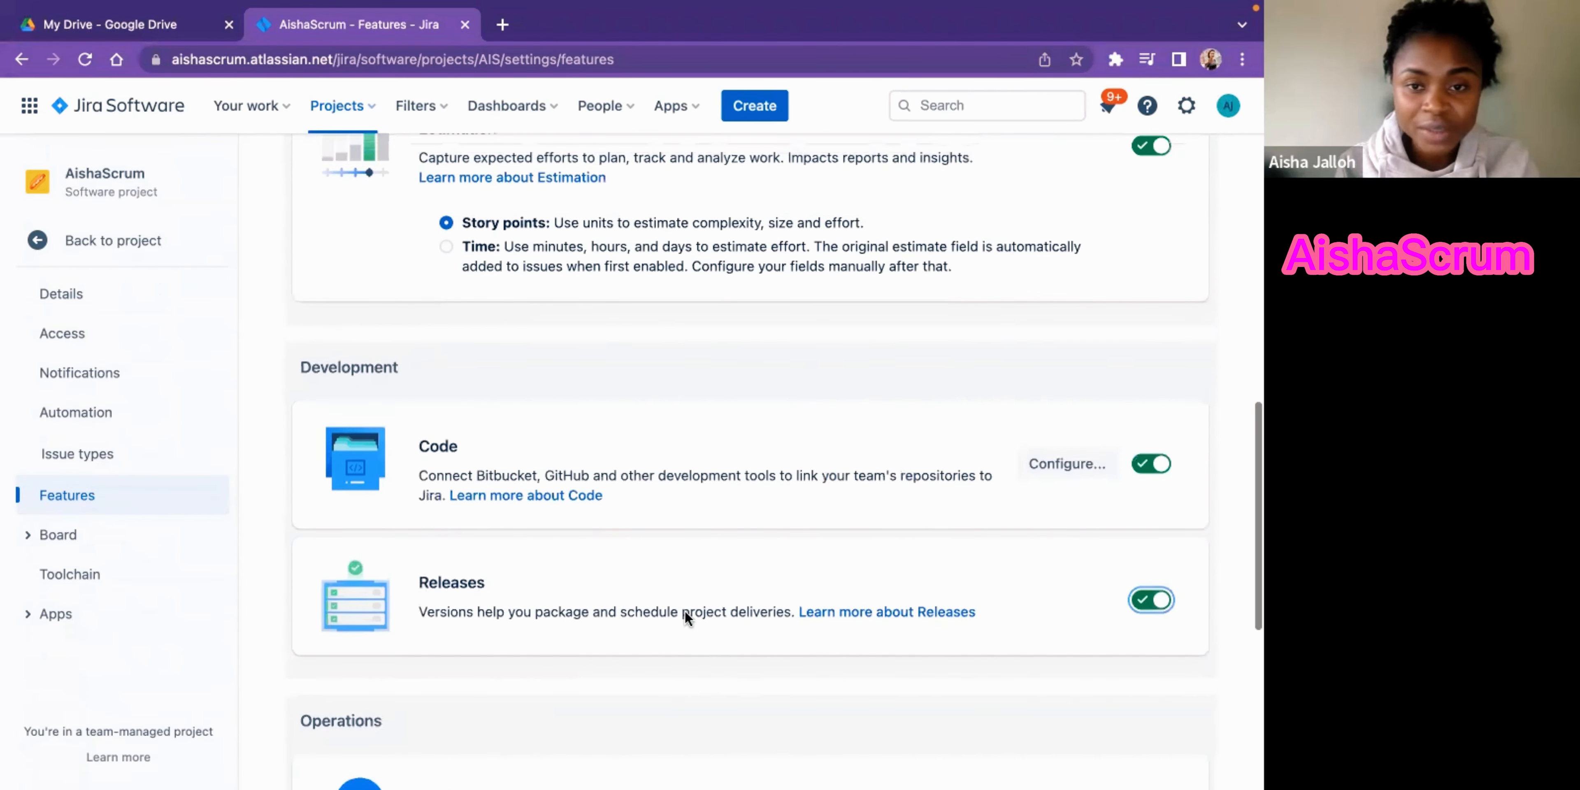
{"action": "scroll", "coordinate": [685, 612], "scroll_direction": "up", "scroll_amount": 15}
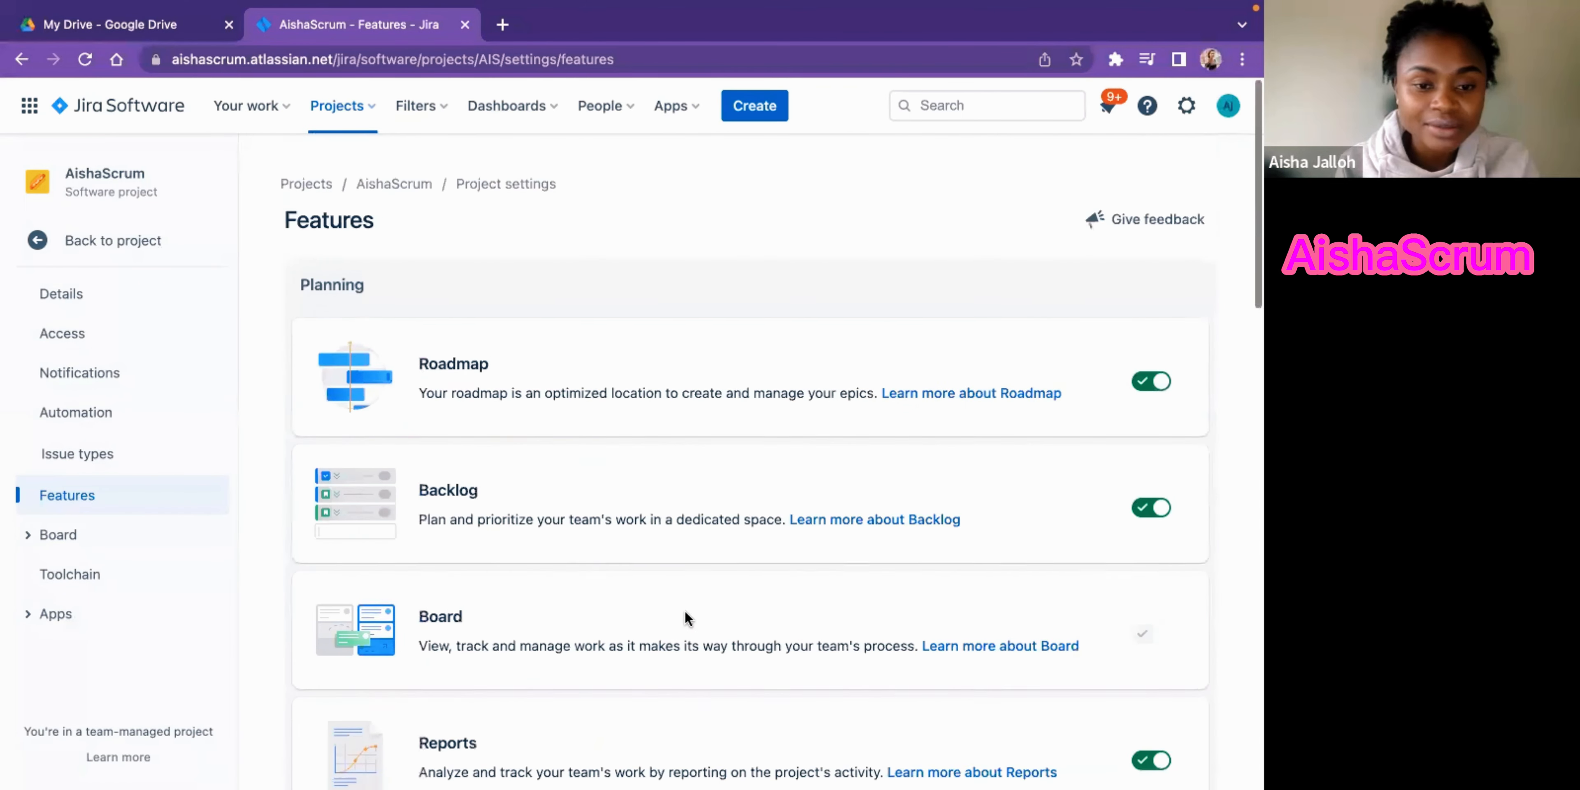
{"action": "scroll", "coordinate": [685, 609], "scroll_direction": "up", "scroll_amount": 2}
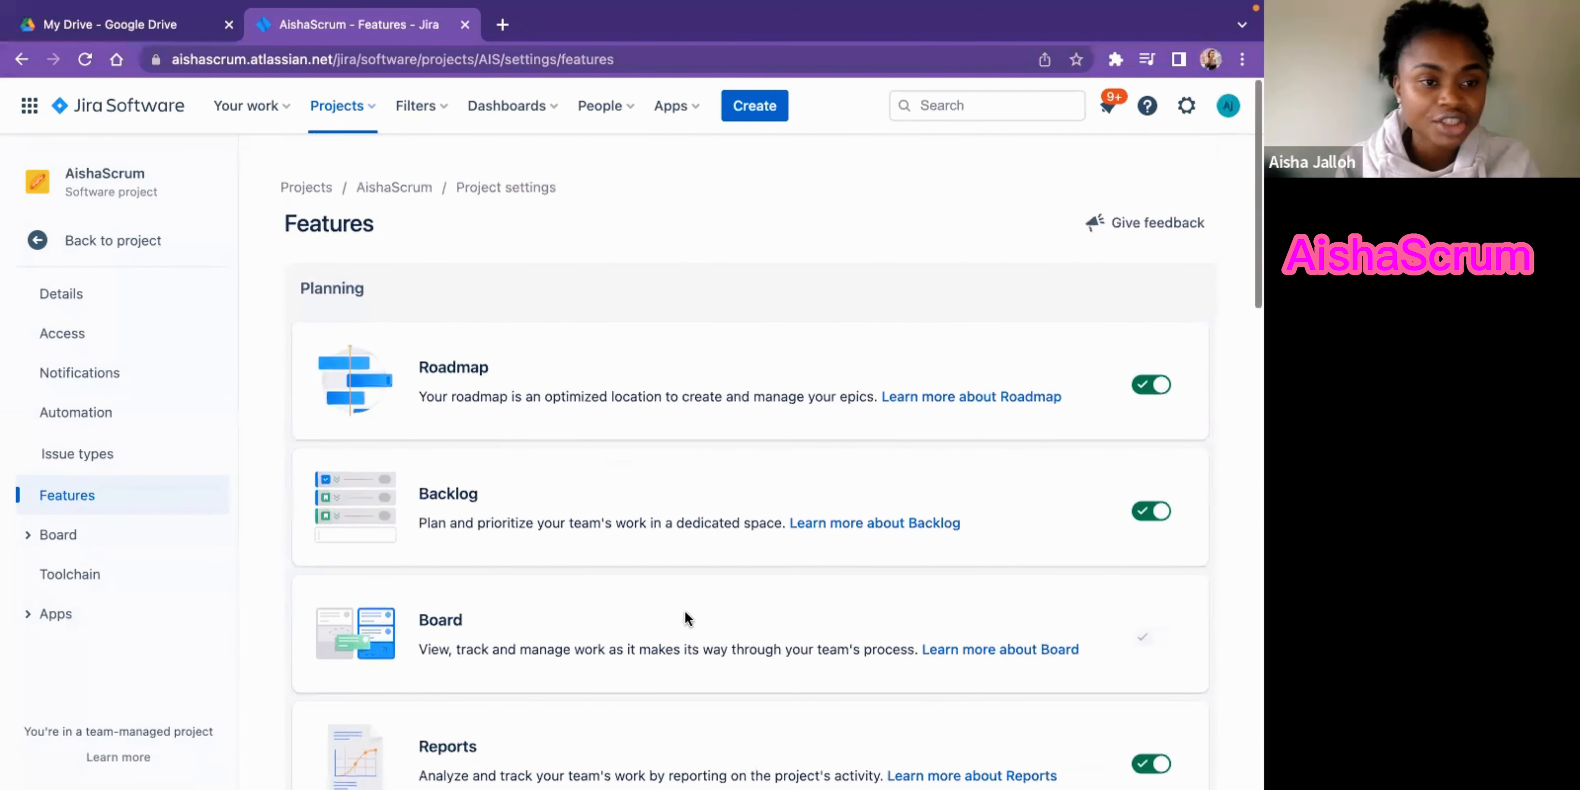
{"action": "left_click", "coordinate": [36, 242]}
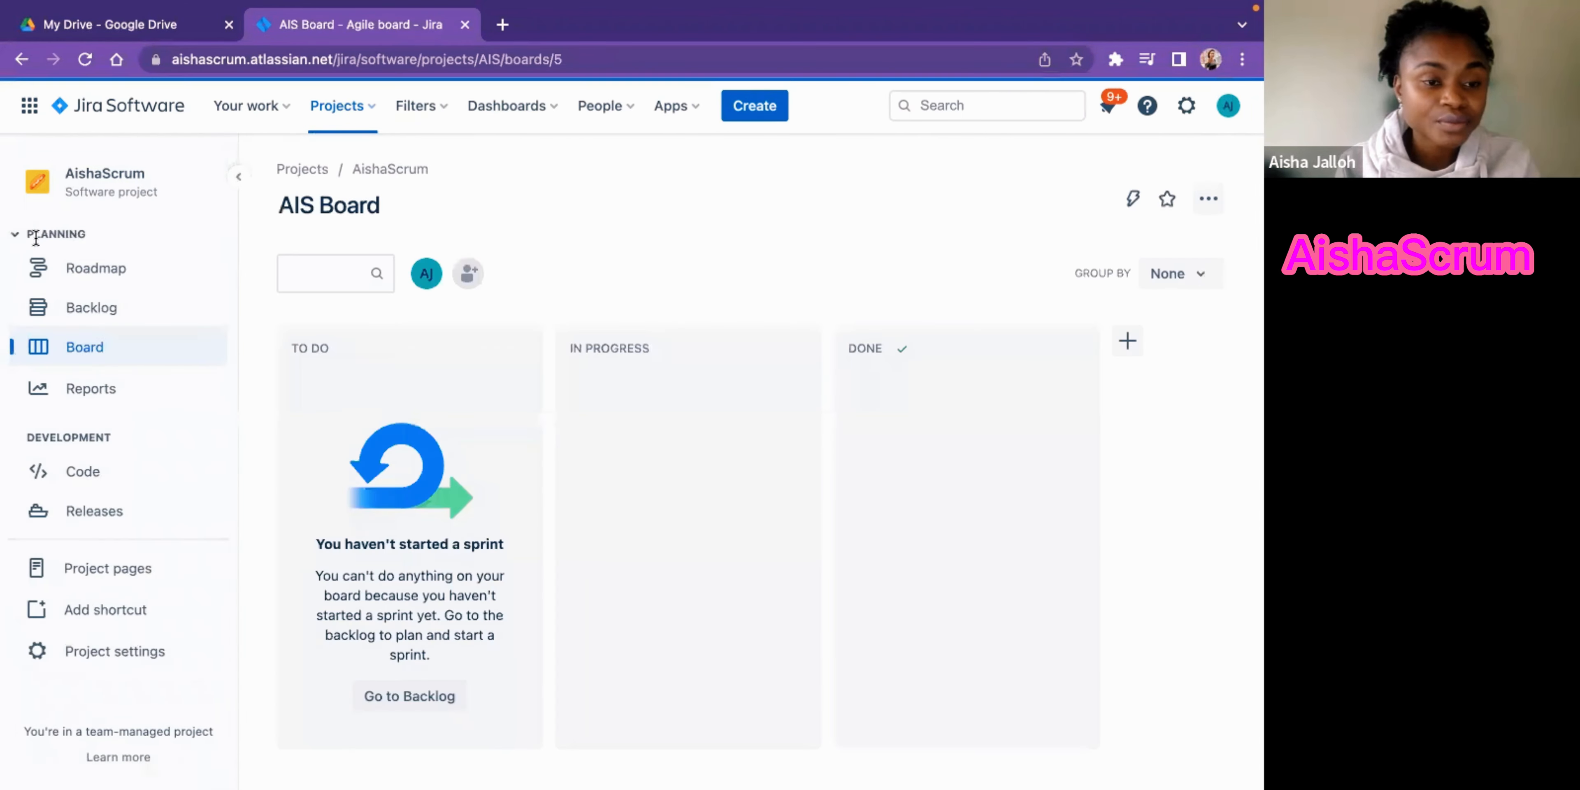
- Open the project's reports overview, examine the available report types, and return to the board
{"action": "left_click", "coordinate": [86, 393]}
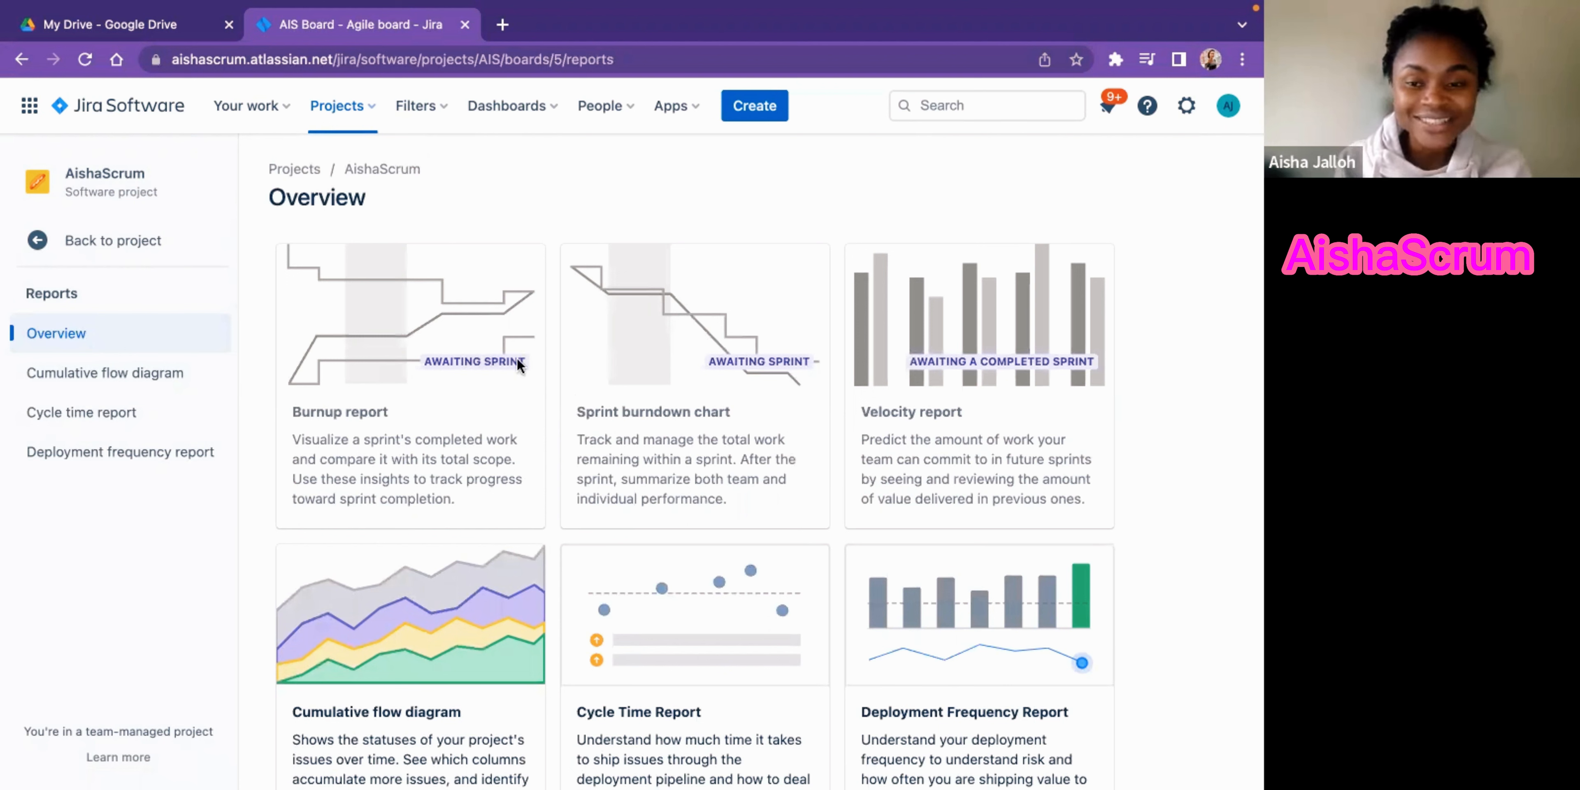
{"action": "mouse_move", "coordinate": [495, 365]}
{"action": "mouse_move", "coordinate": [768, 361]}
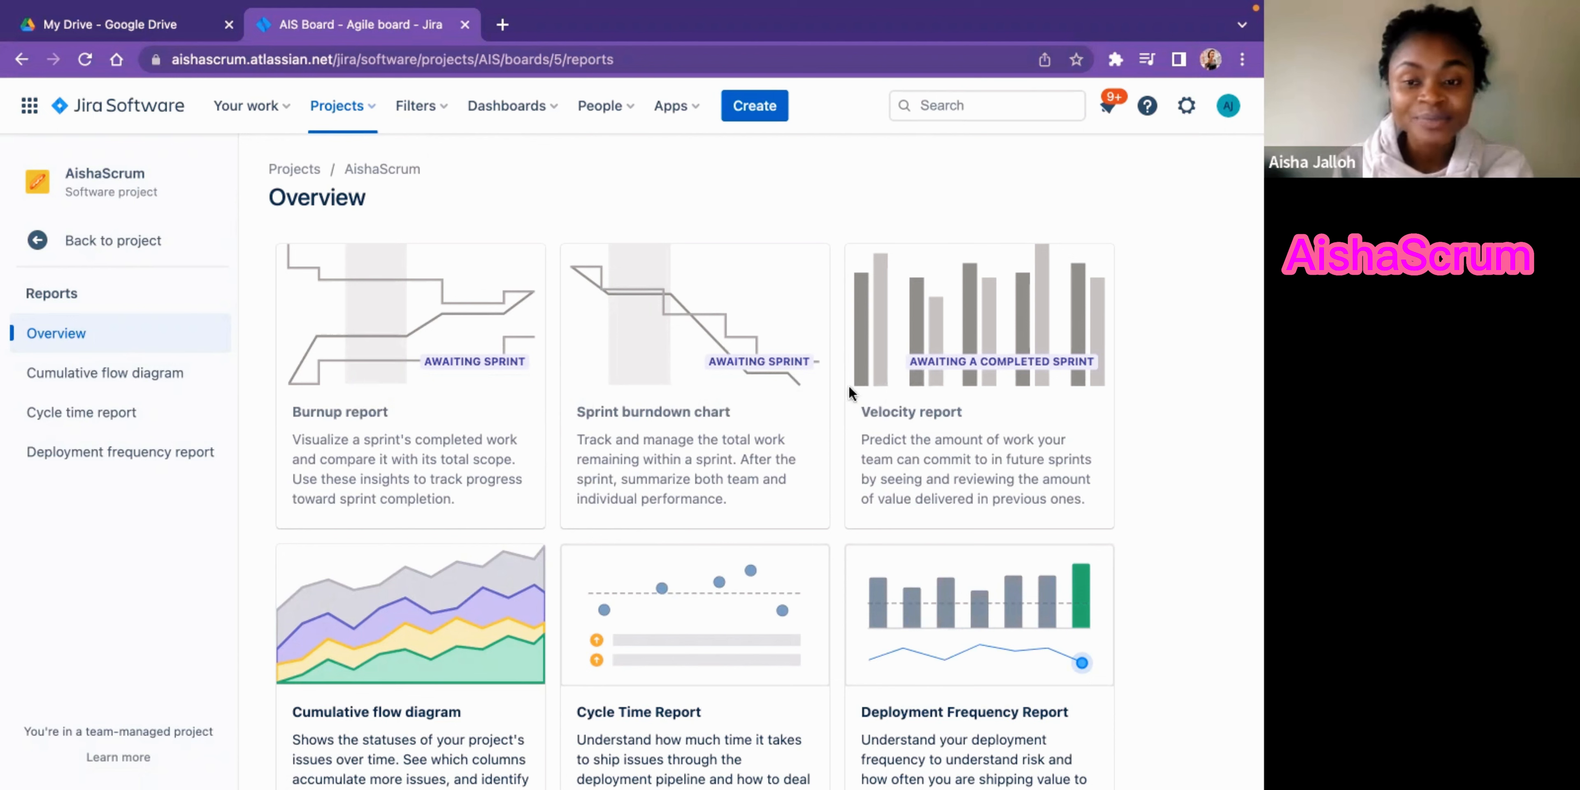
{"action": "scroll", "coordinate": [598, 445], "scroll_direction": "down", "scroll_amount": 1}
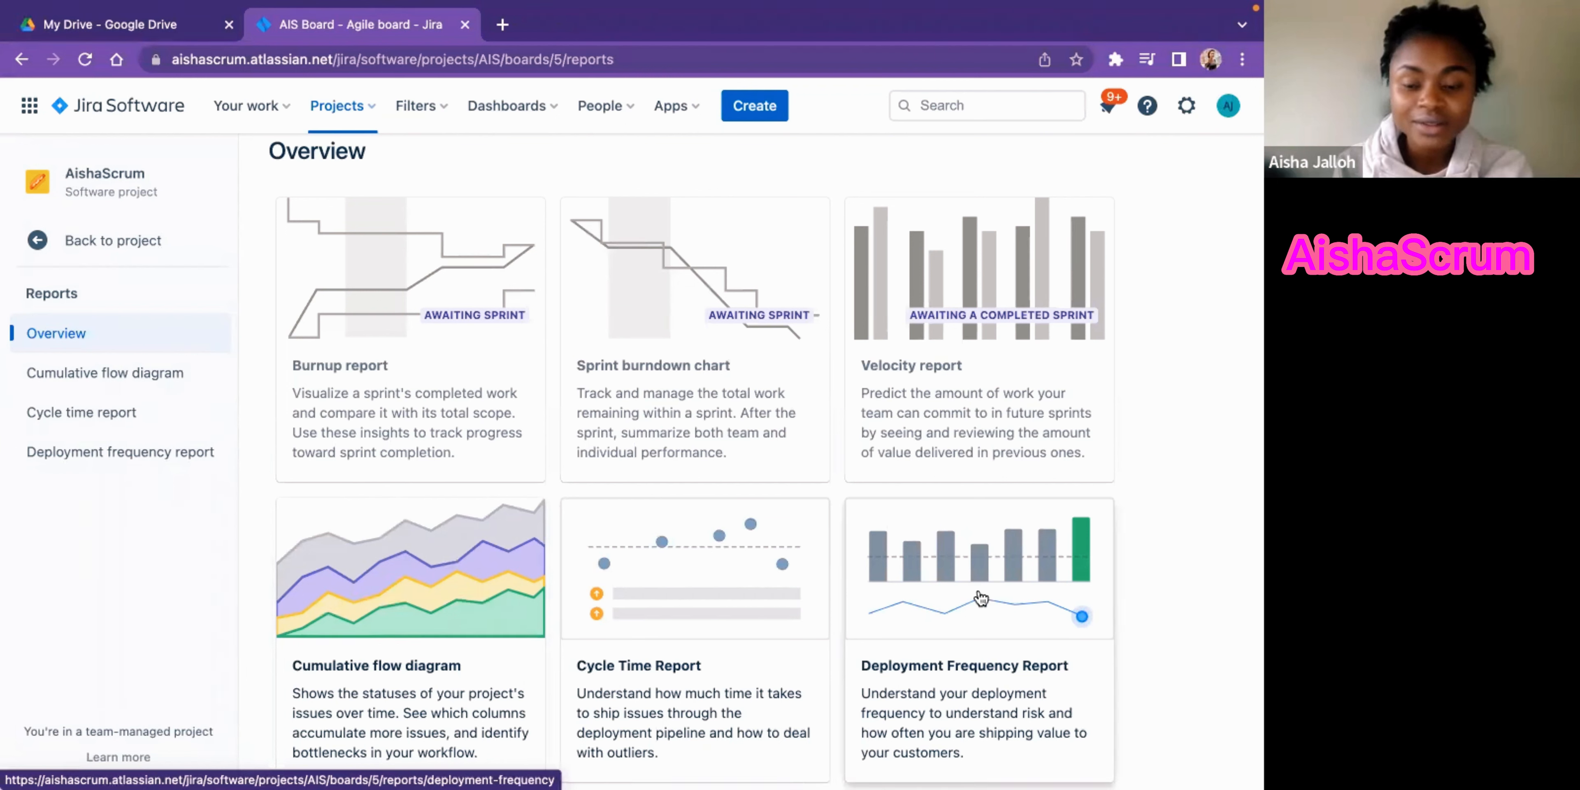
{"action": "scroll", "coordinate": [685, 553], "scroll_direction": "up", "scroll_amount": 2}
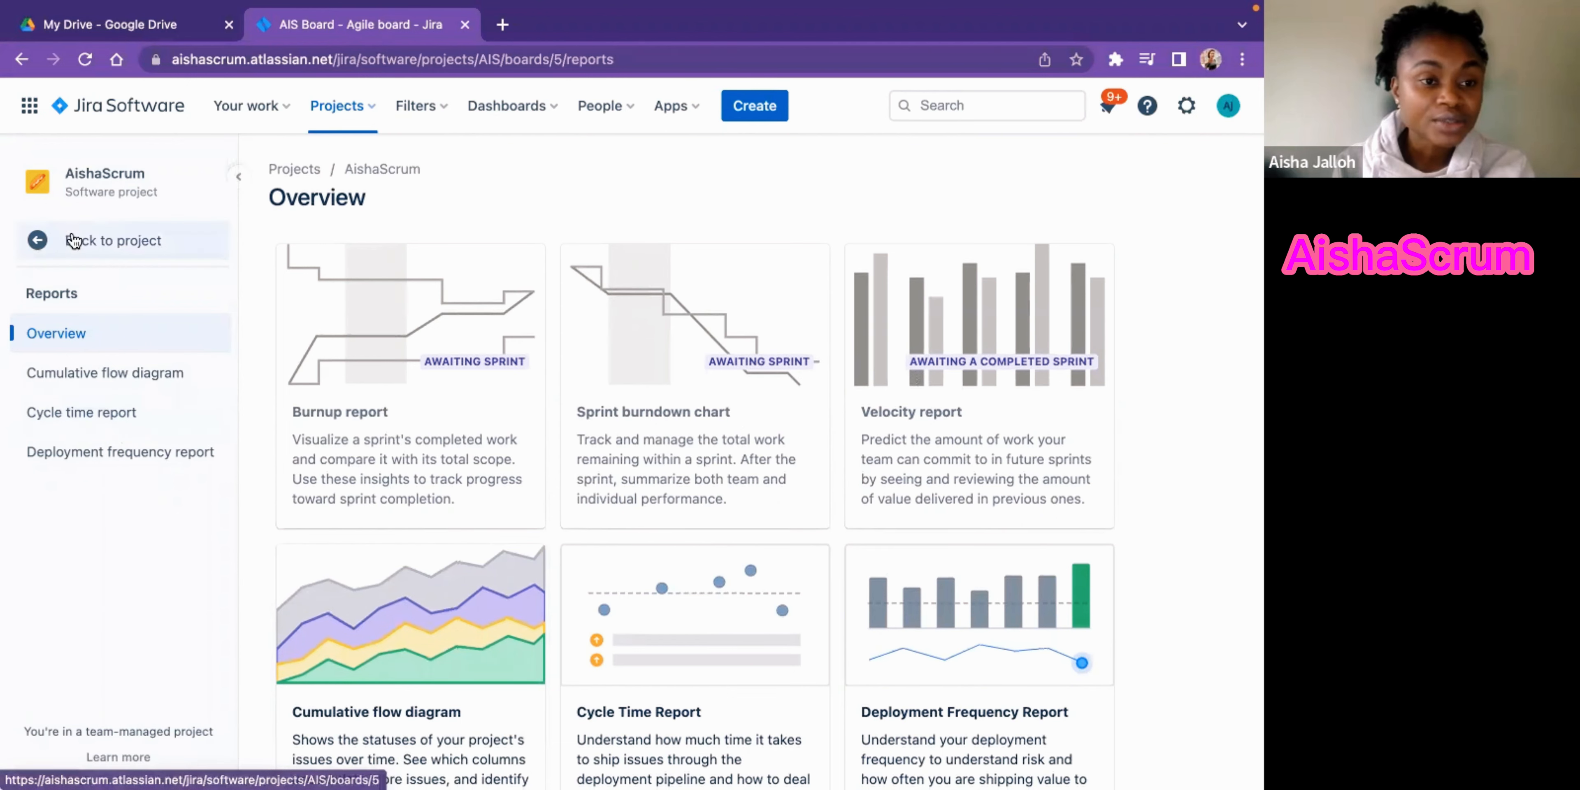
{"action": "left_click", "coordinate": [40, 243]}
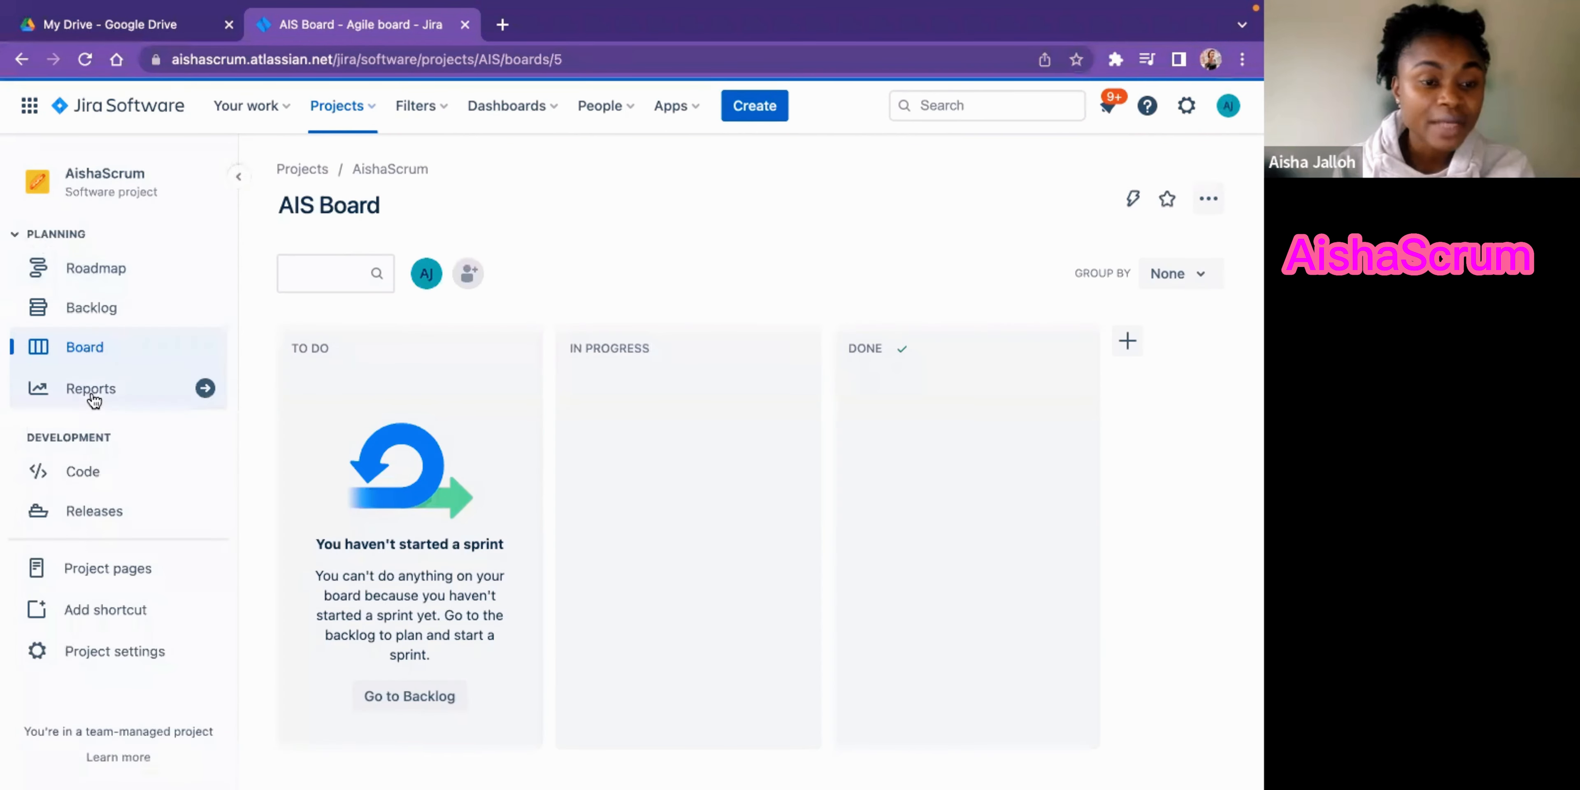
- View the project's Releases page and its backlog, and return to the AIS board
{"action": "left_click", "coordinate": [94, 513]}
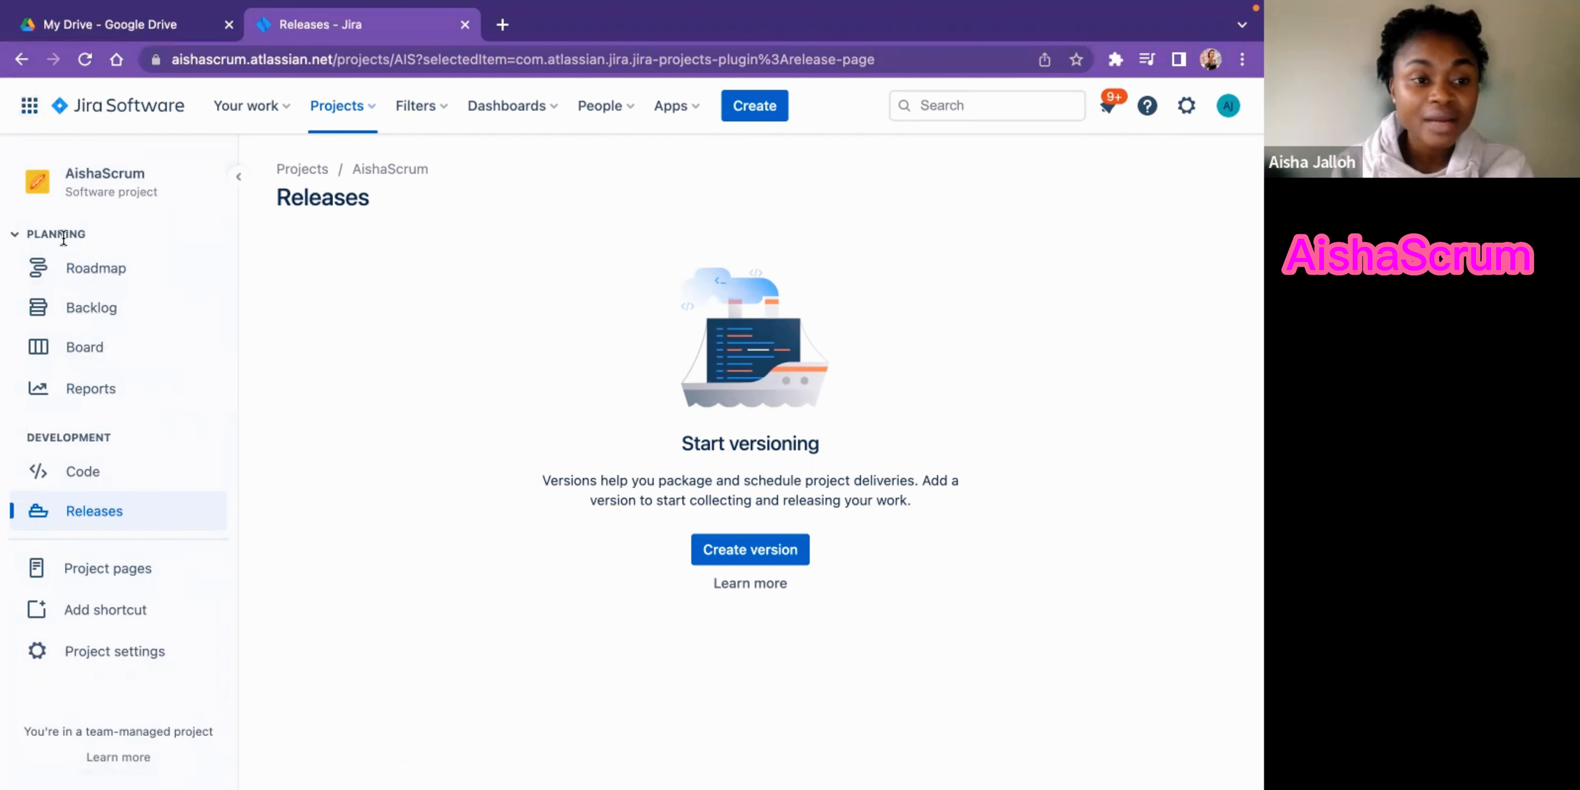
{"action": "left_click", "coordinate": [90, 306]}
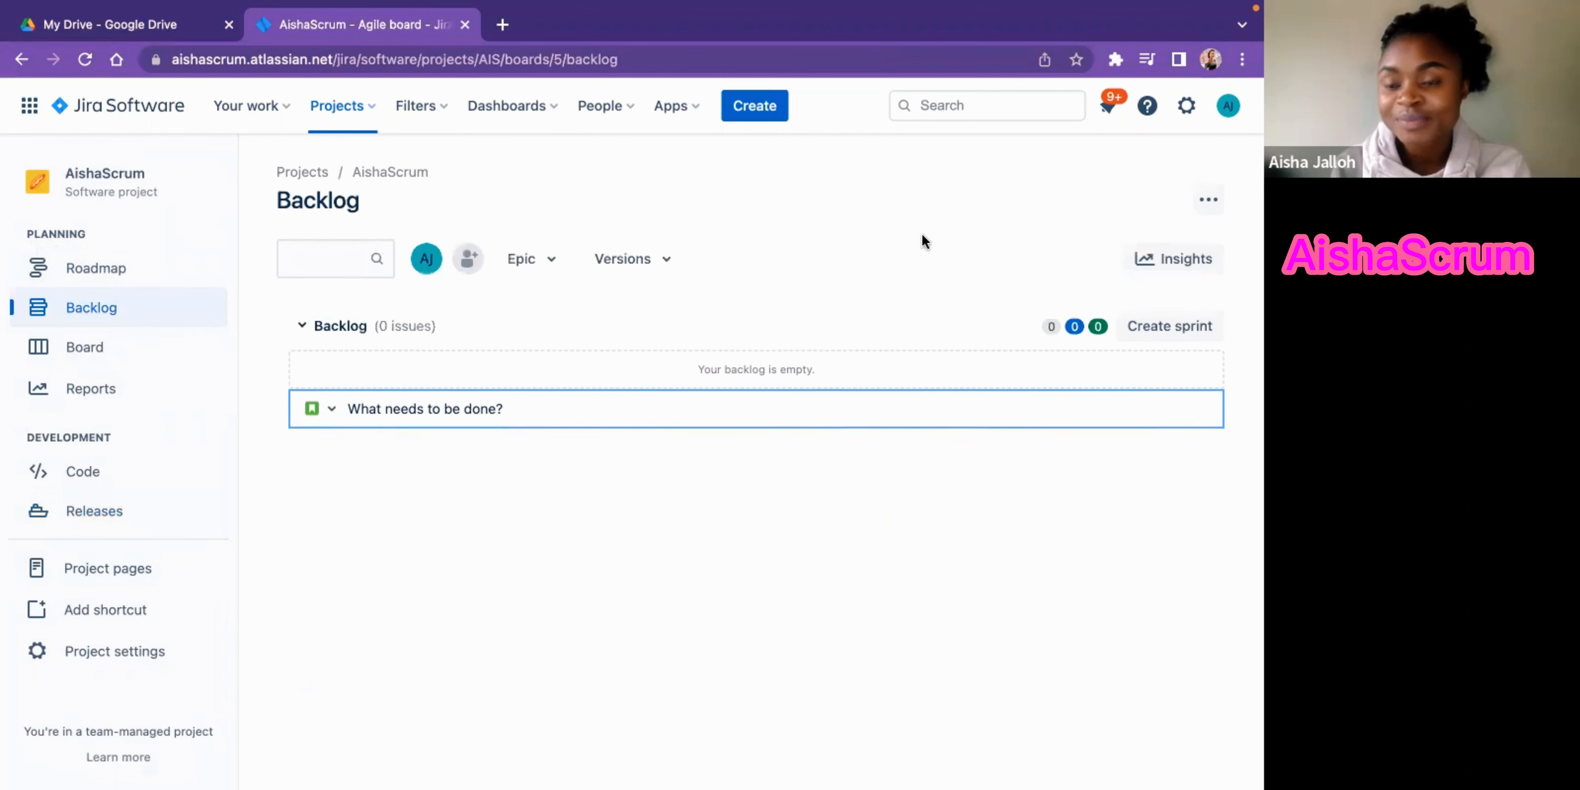
{"action": "left_click", "coordinate": [92, 347]}
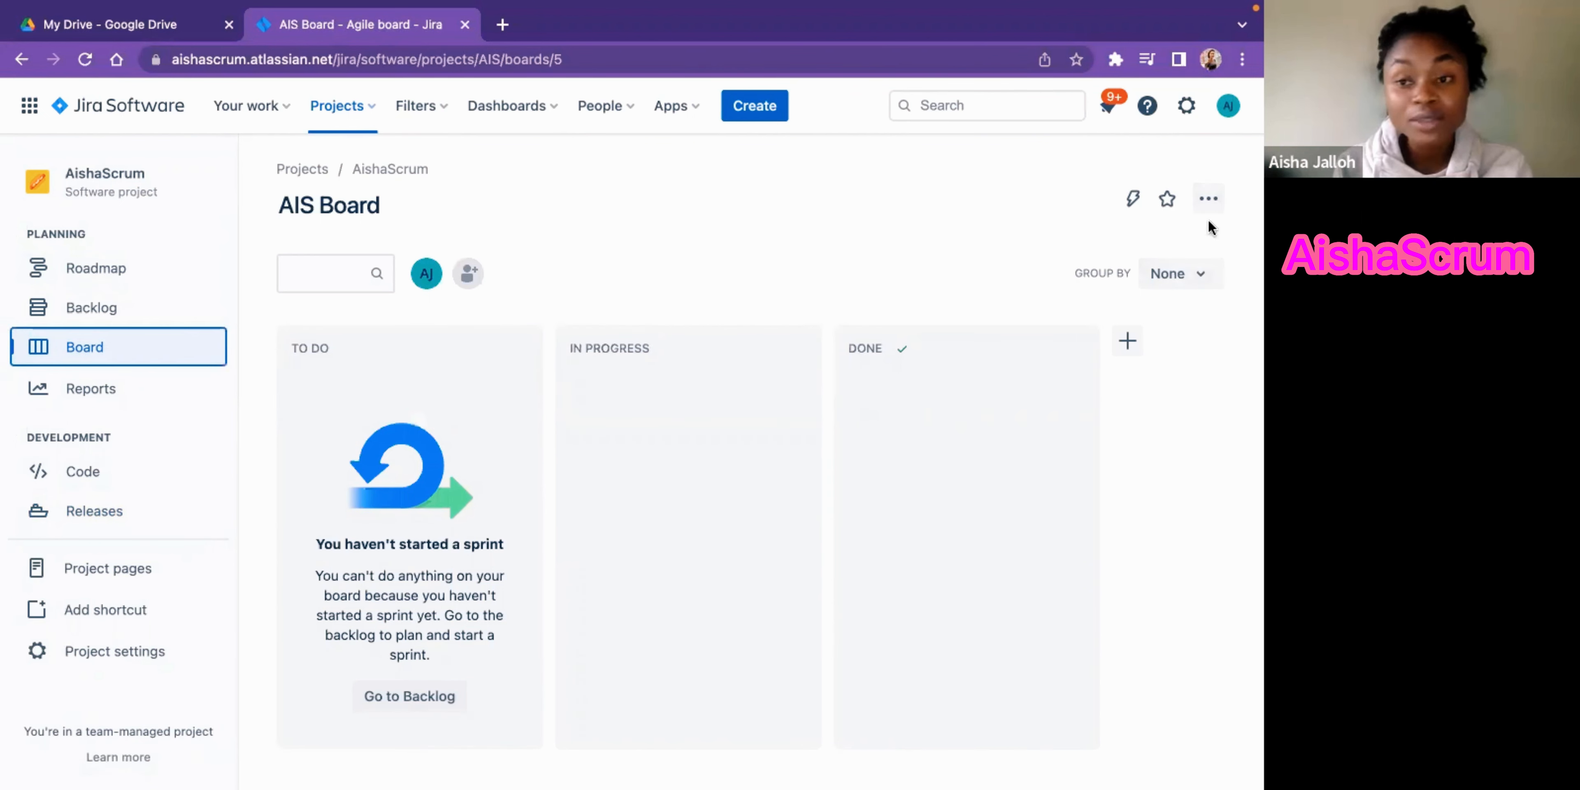
- Open the AIS board's configuration at Columns and statuses, and look over the available settings sections
{"action": "left_click", "coordinate": [1209, 202]}
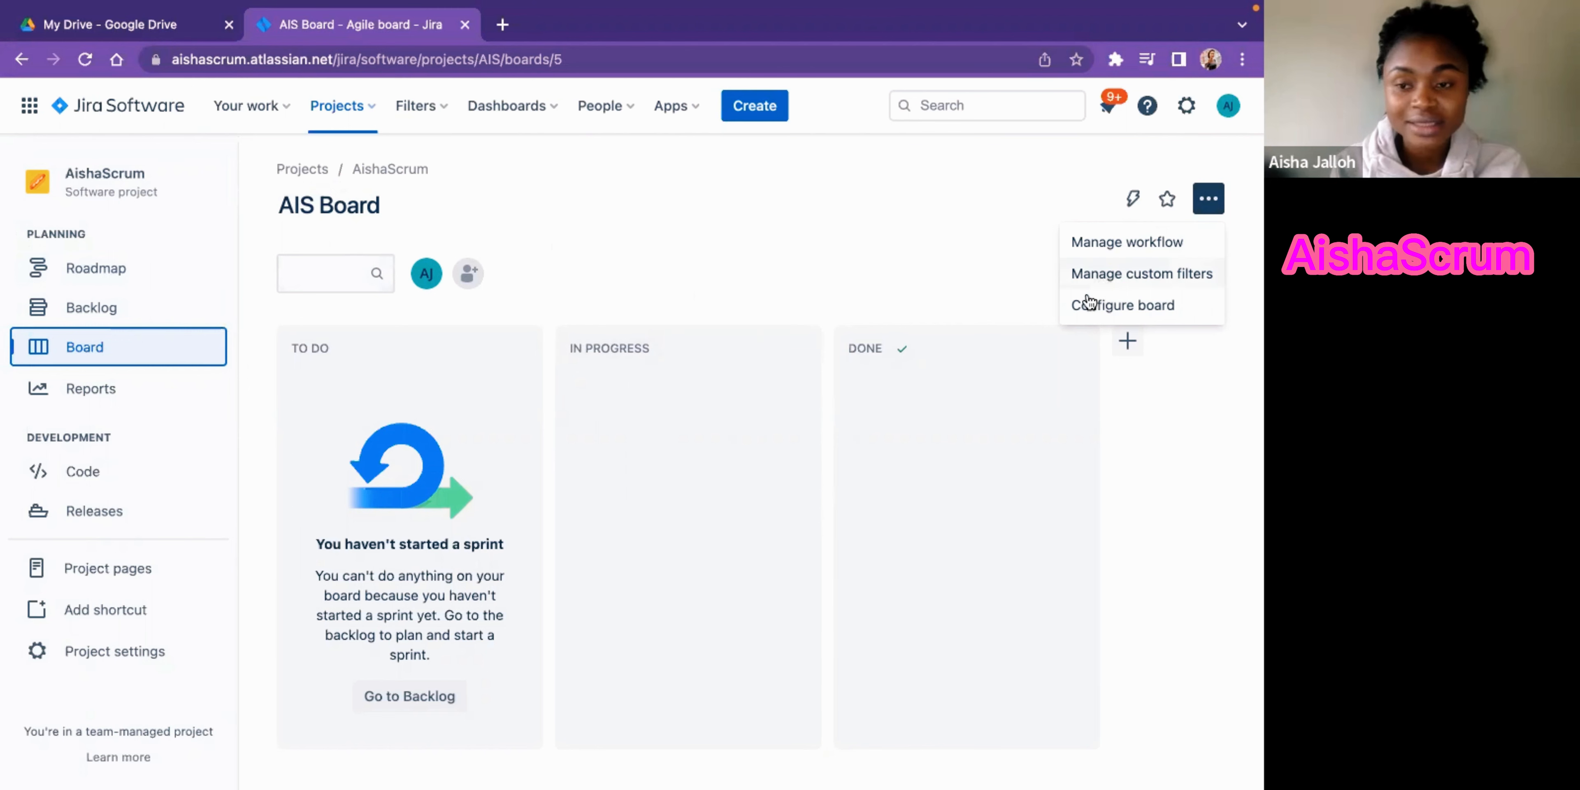
{"action": "left_click", "coordinate": [1086, 309]}
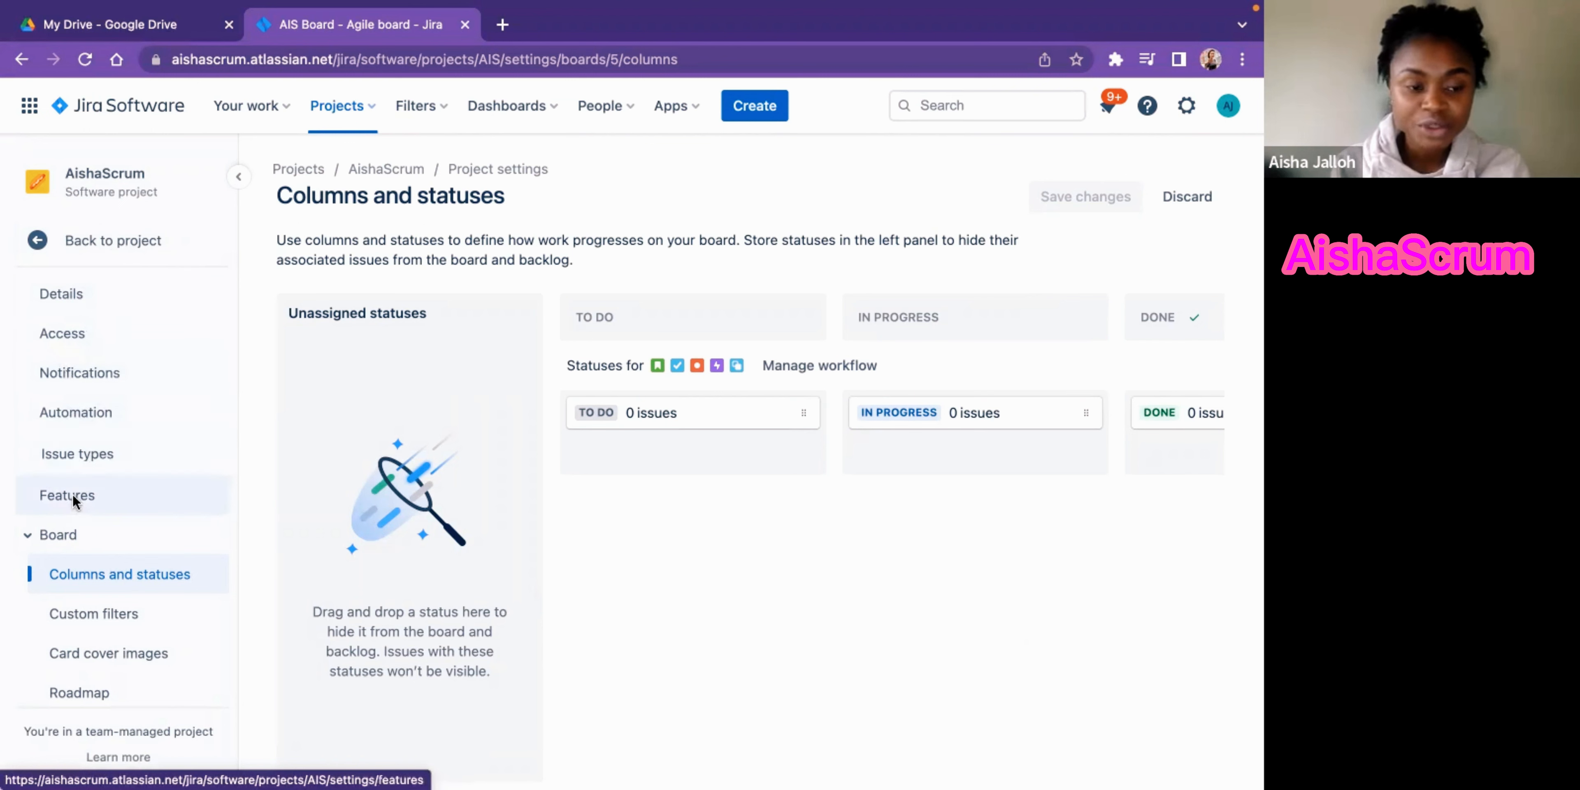
{"action": "scroll", "coordinate": [130, 452], "scroll_direction": "down", "scroll_amount": 3}
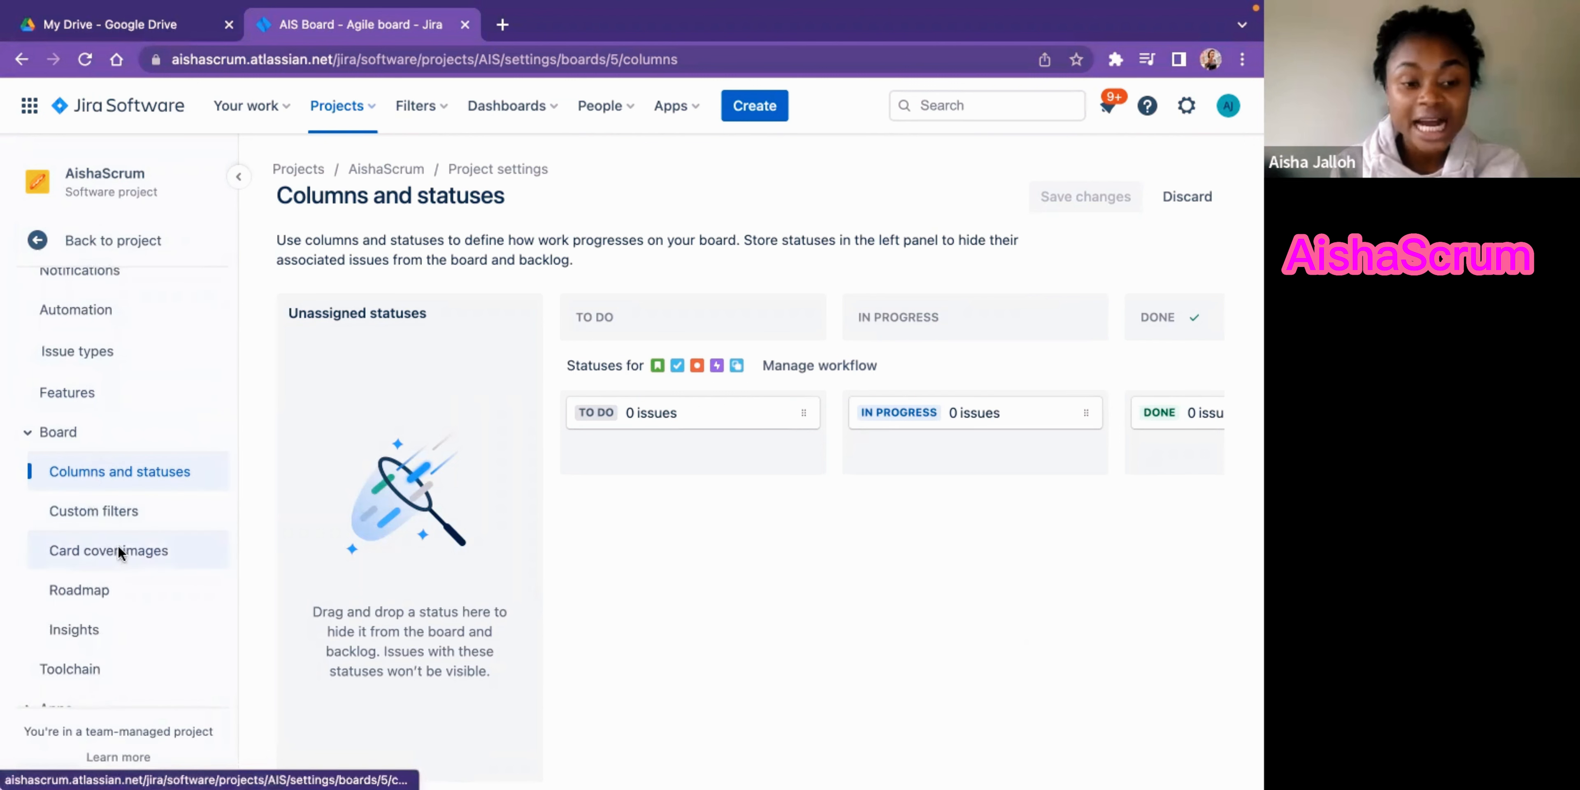
{"action": "scroll", "coordinate": [87, 564], "scroll_direction": "up", "scroll_amount": 3}
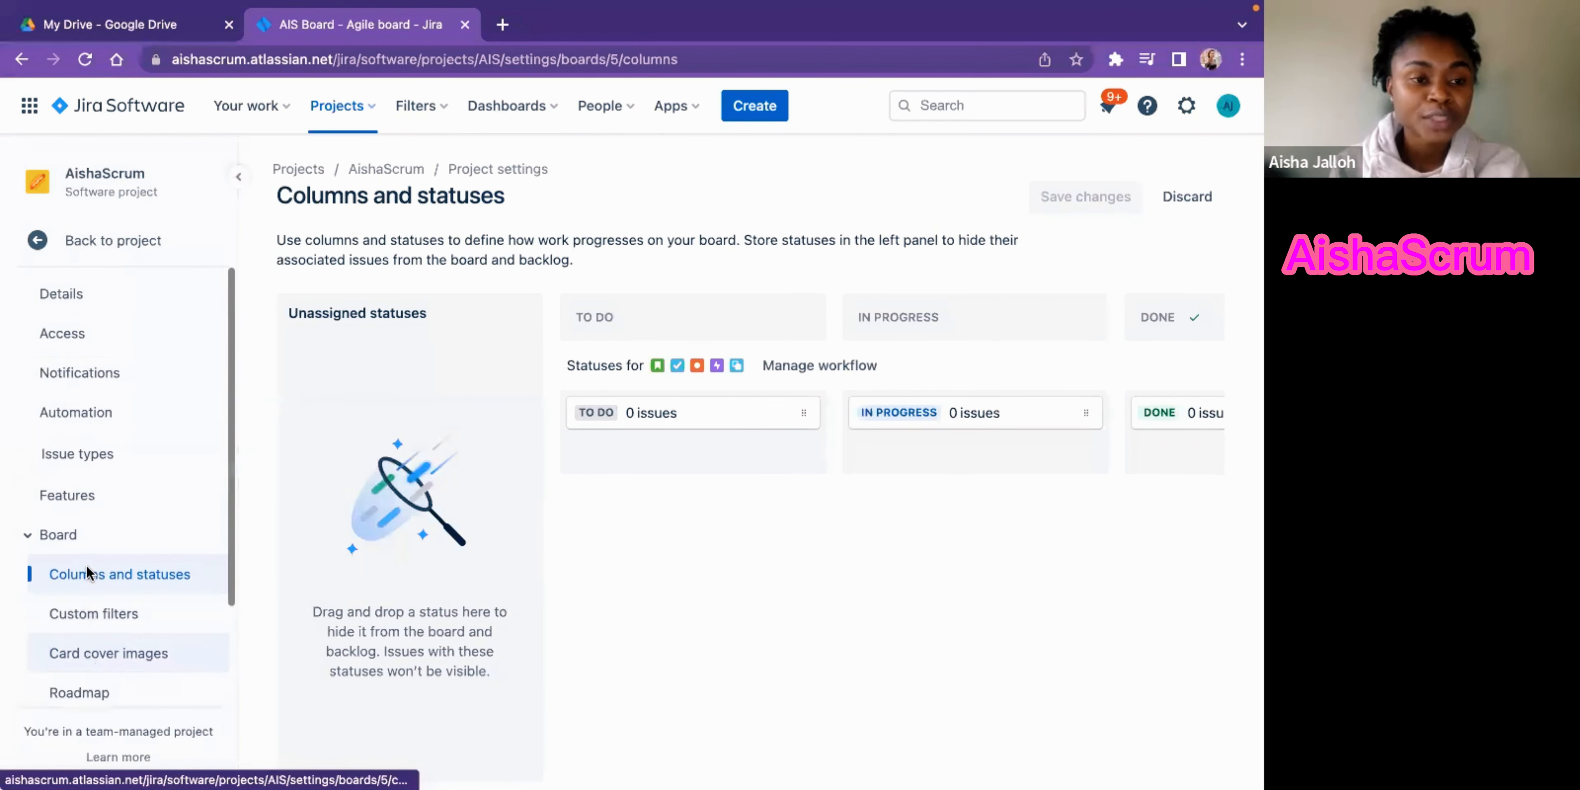
- Change the project's icon in its details to the white airplane on a teal background from the default icons
{"action": "left_click", "coordinate": [62, 295]}
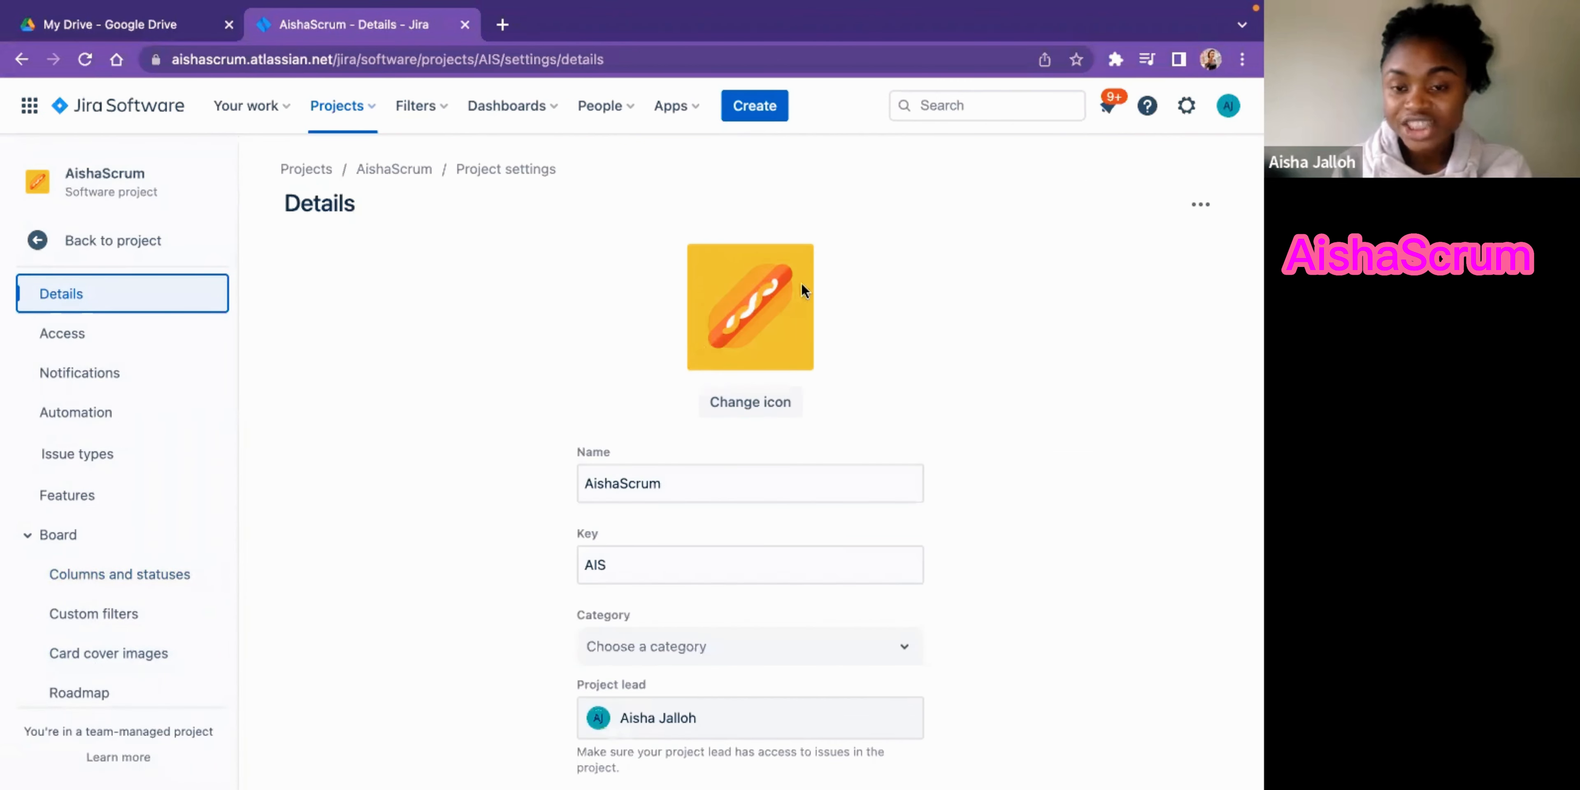
{"action": "left_click", "coordinate": [739, 399]}
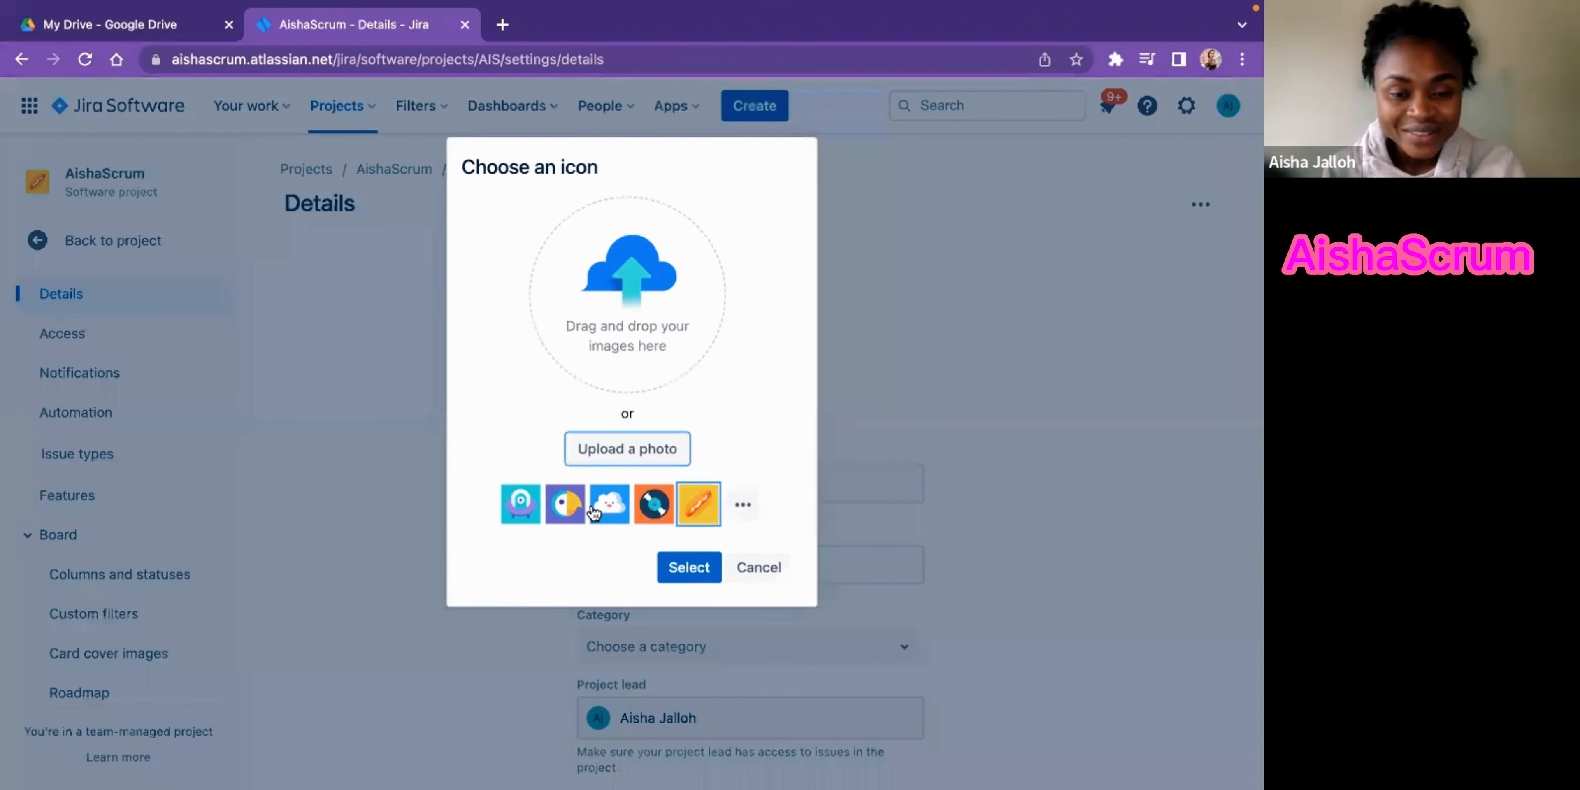
{"action": "left_click", "coordinate": [741, 506]}
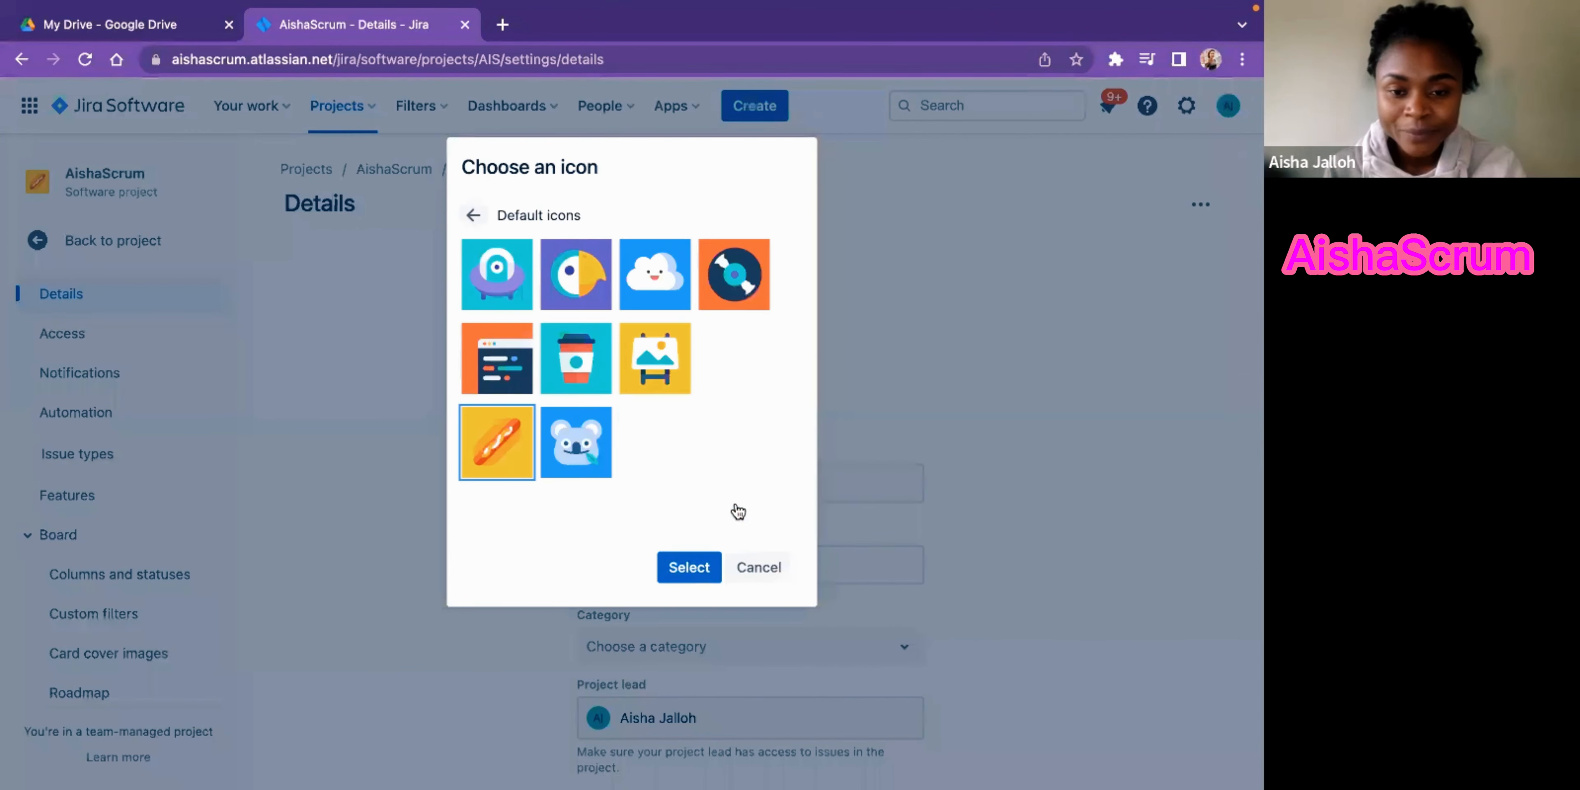
{"action": "scroll", "coordinate": [590, 390], "scroll_direction": "down", "scroll_amount": 5}
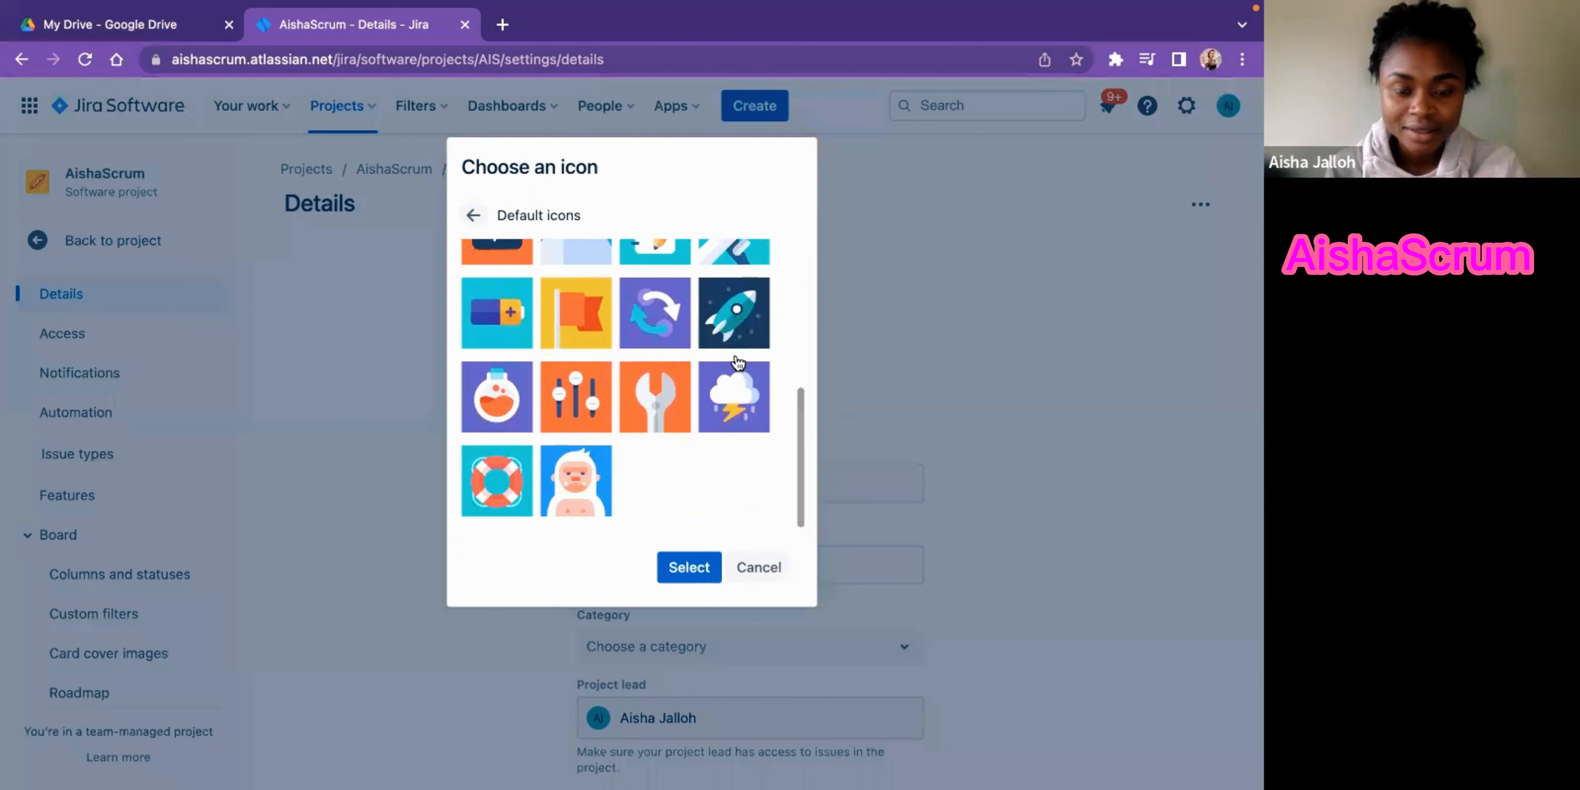
{"action": "scroll", "coordinate": [738, 362], "scroll_direction": "up", "scroll_amount": 3}
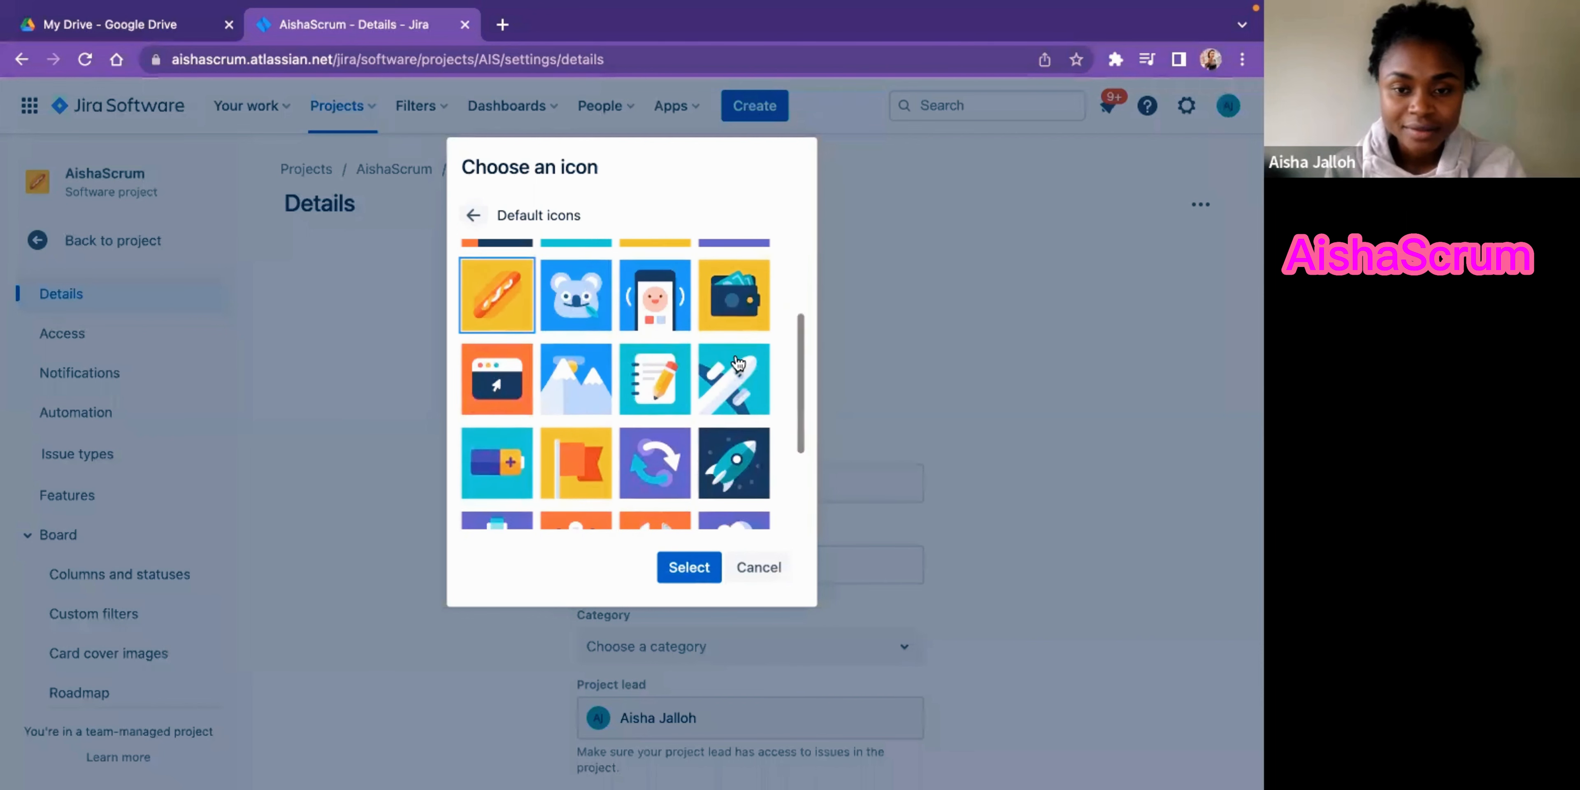
{"action": "scroll", "coordinate": [736, 356], "scroll_direction": "down", "scroll_amount": 1}
{"action": "left_click", "coordinate": [728, 306]}
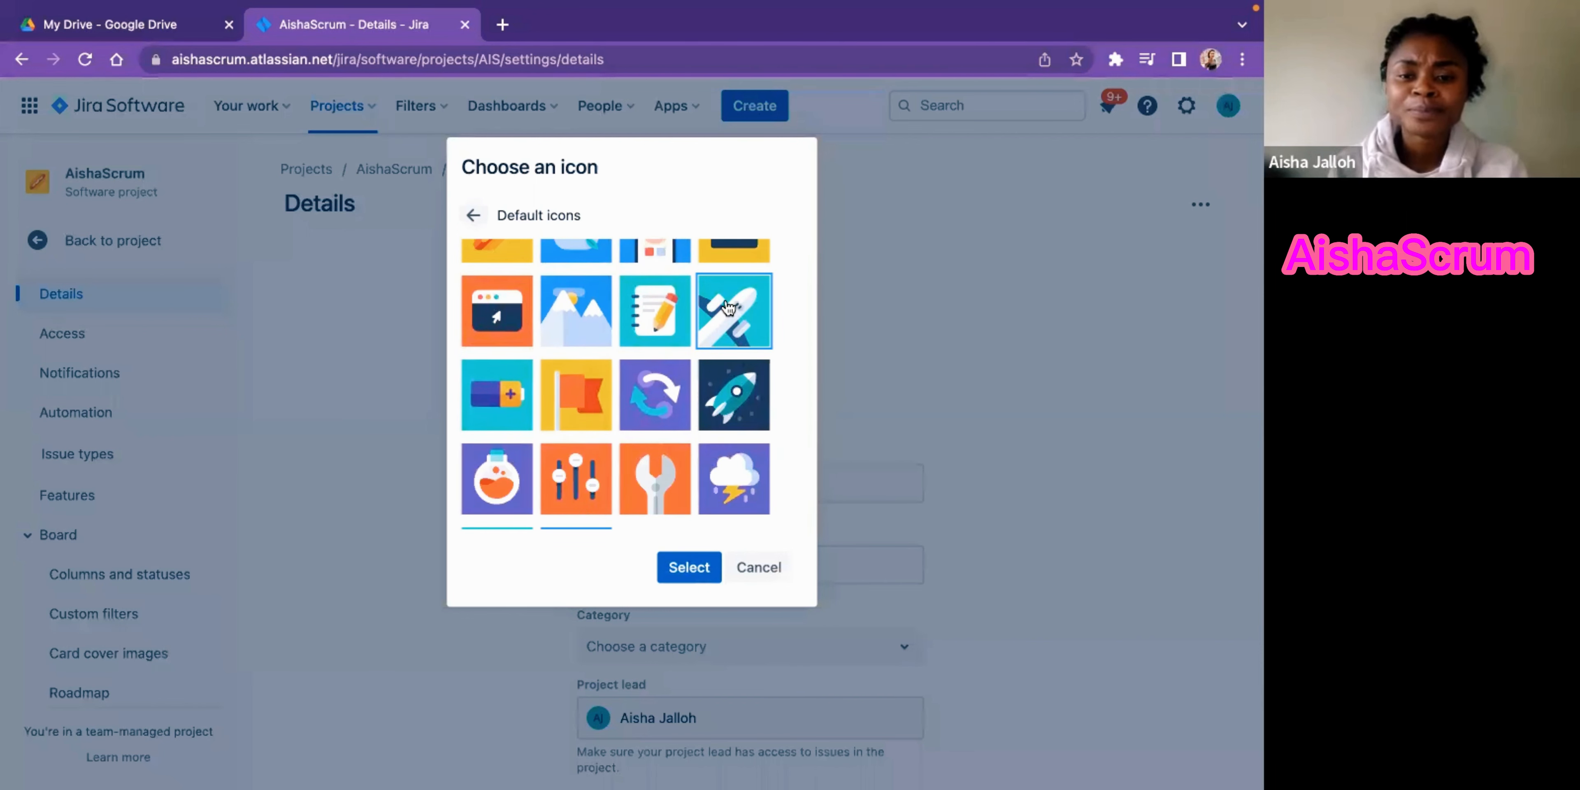
{"action": "left_click", "coordinate": [688, 565]}
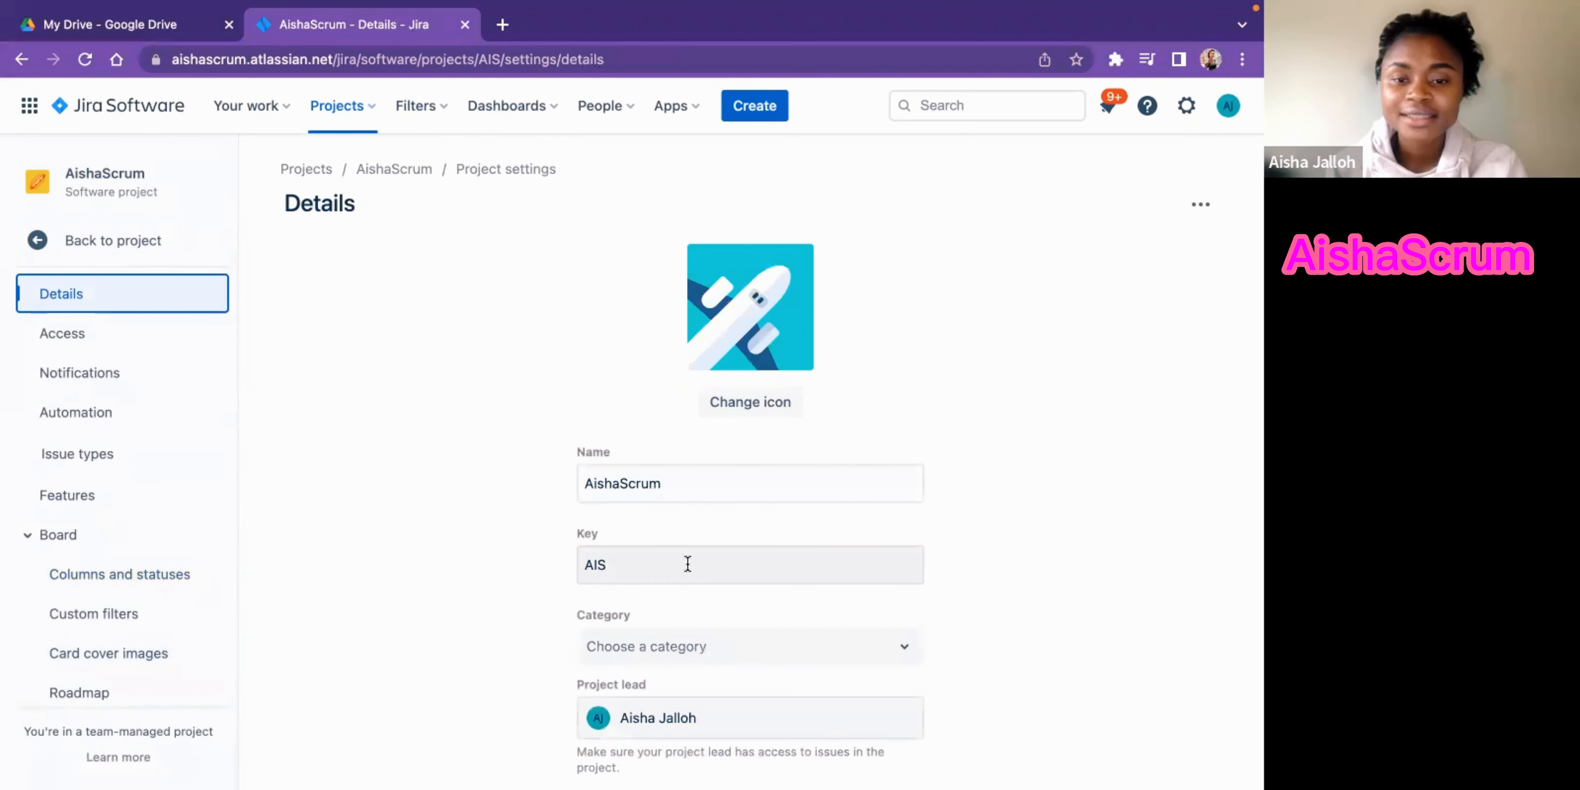
- Review the project's name, key and lead details, and view the available category options without choosing one
{"action": "scroll", "coordinate": [744, 497], "scroll_direction": "down", "scroll_amount": 2}
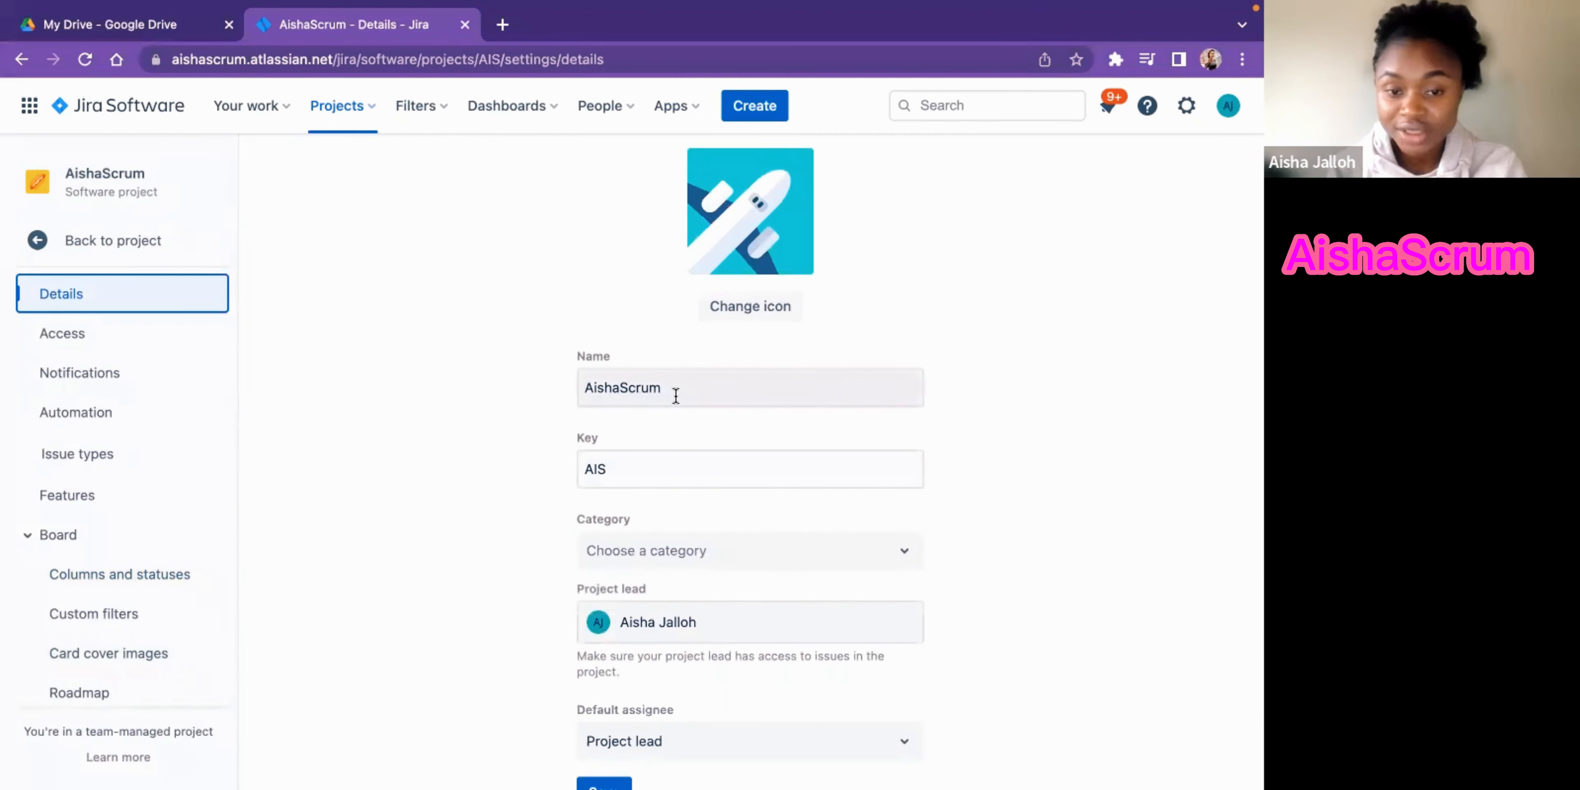
{"action": "scroll", "coordinate": [720, 421], "scroll_direction": "down", "scroll_amount": 1}
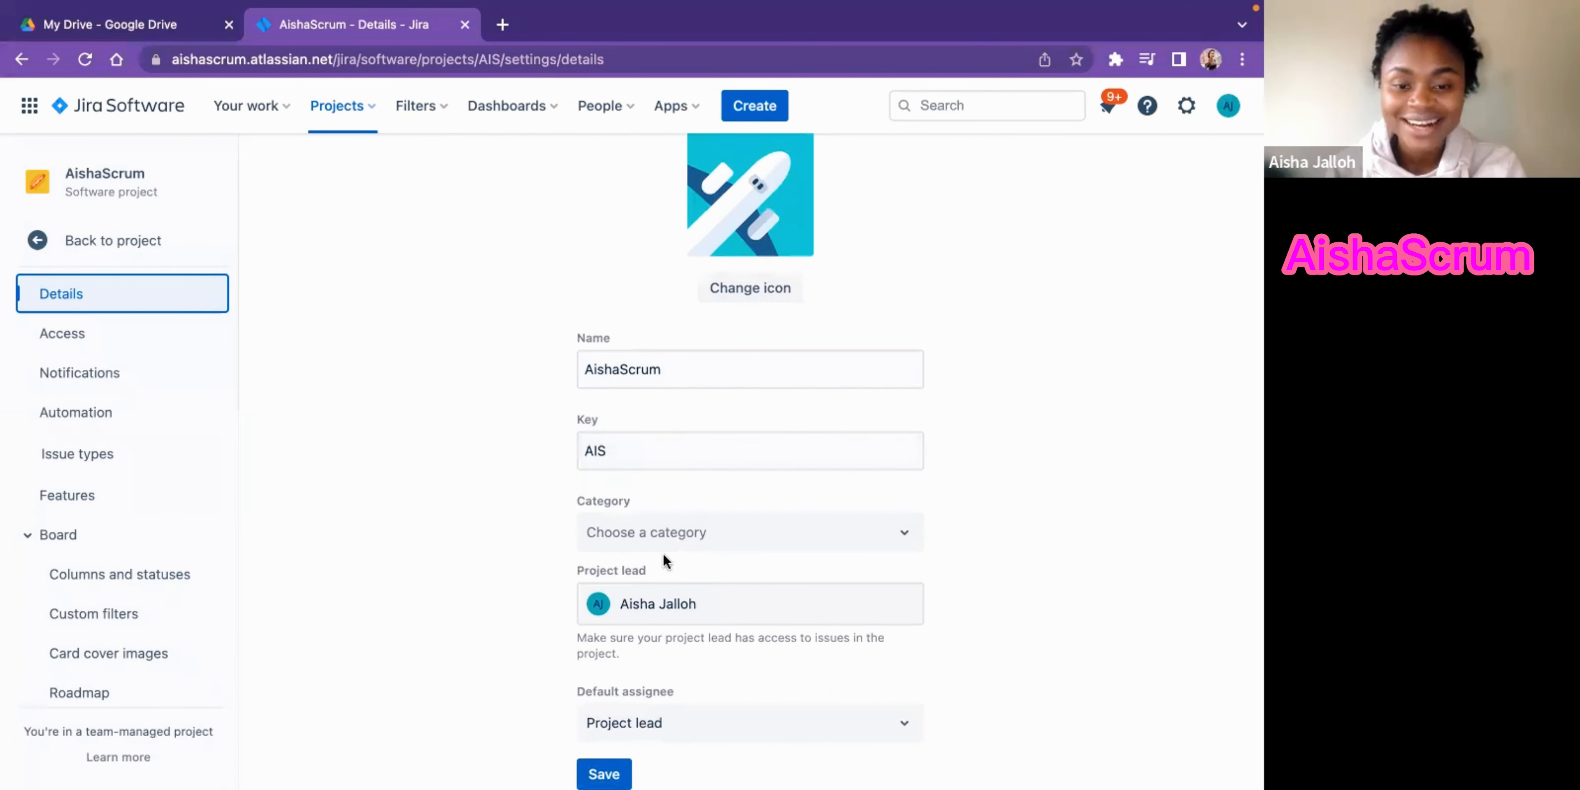
{"action": "left_click", "coordinate": [766, 539]}
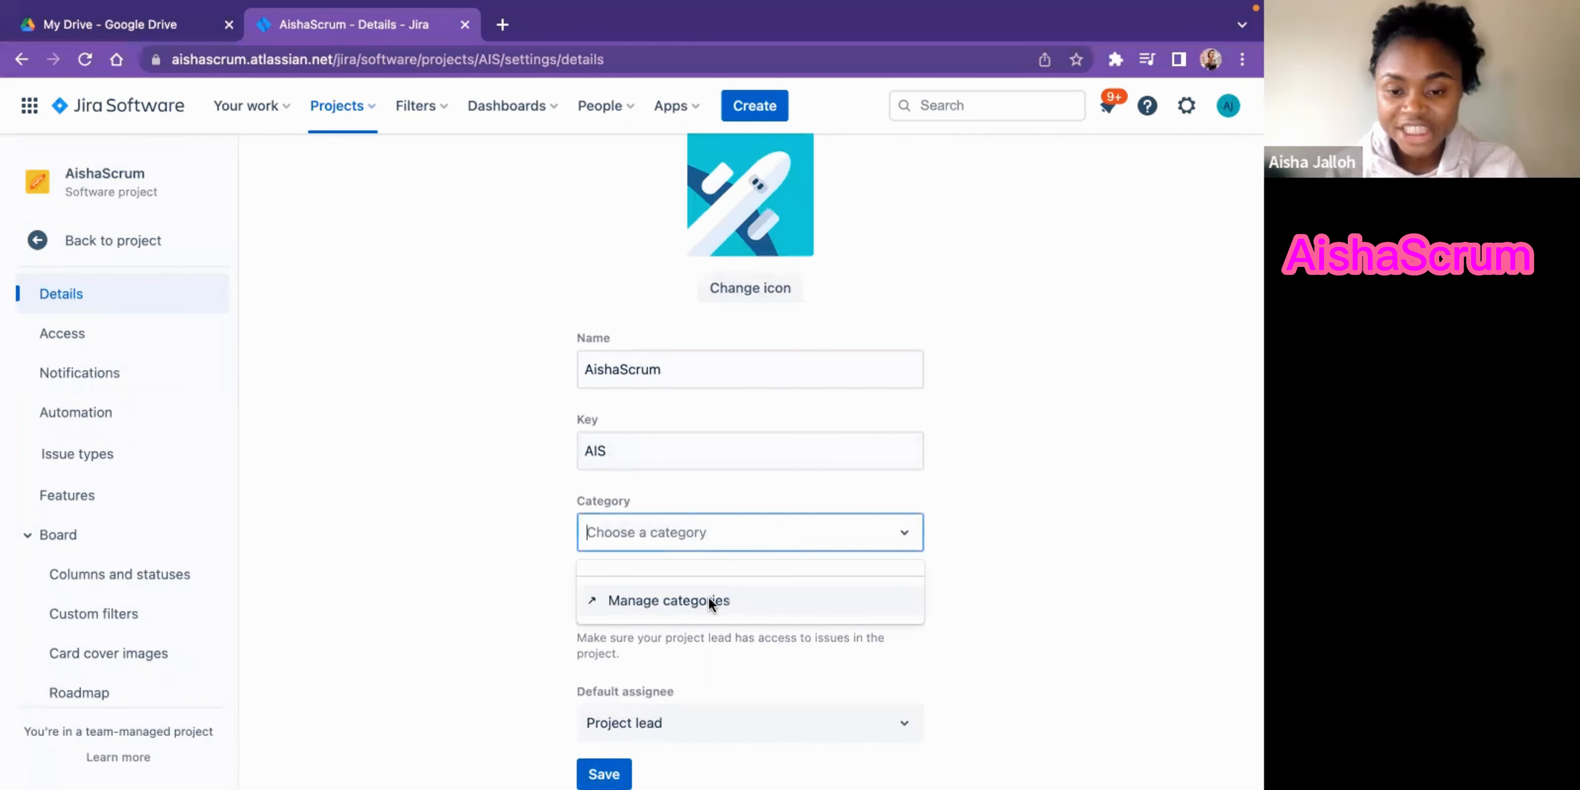
{"action": "left_click", "coordinate": [969, 474]}
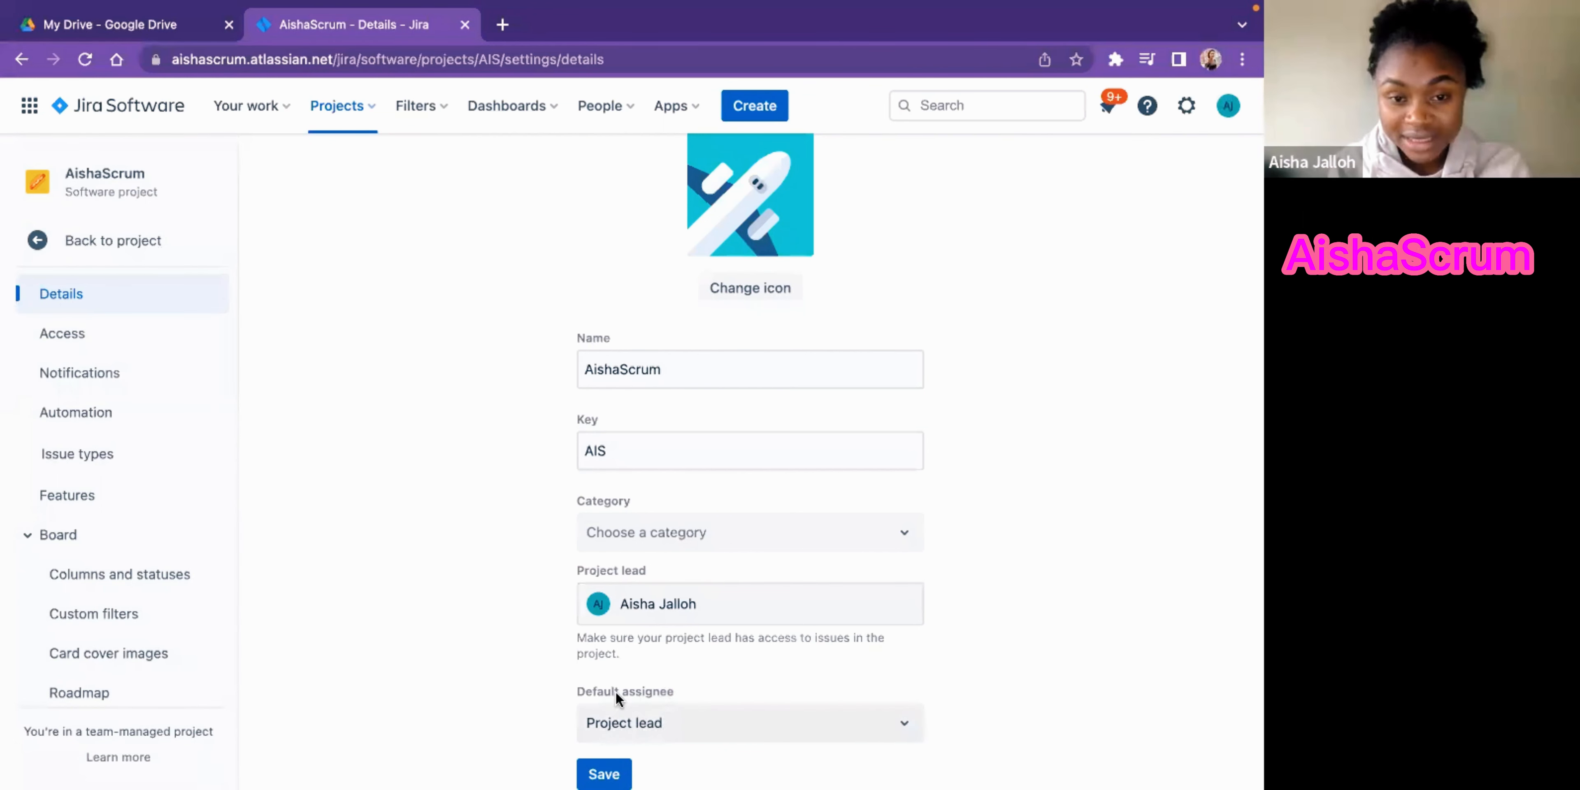
- Set the project's default assignee to Unassigned and save the project details
{"action": "scroll", "coordinate": [616, 691], "scroll_direction": "up", "scroll_amount": 2}
{"action": "scroll", "coordinate": [616, 691], "scroll_direction": "down", "scroll_amount": 2}
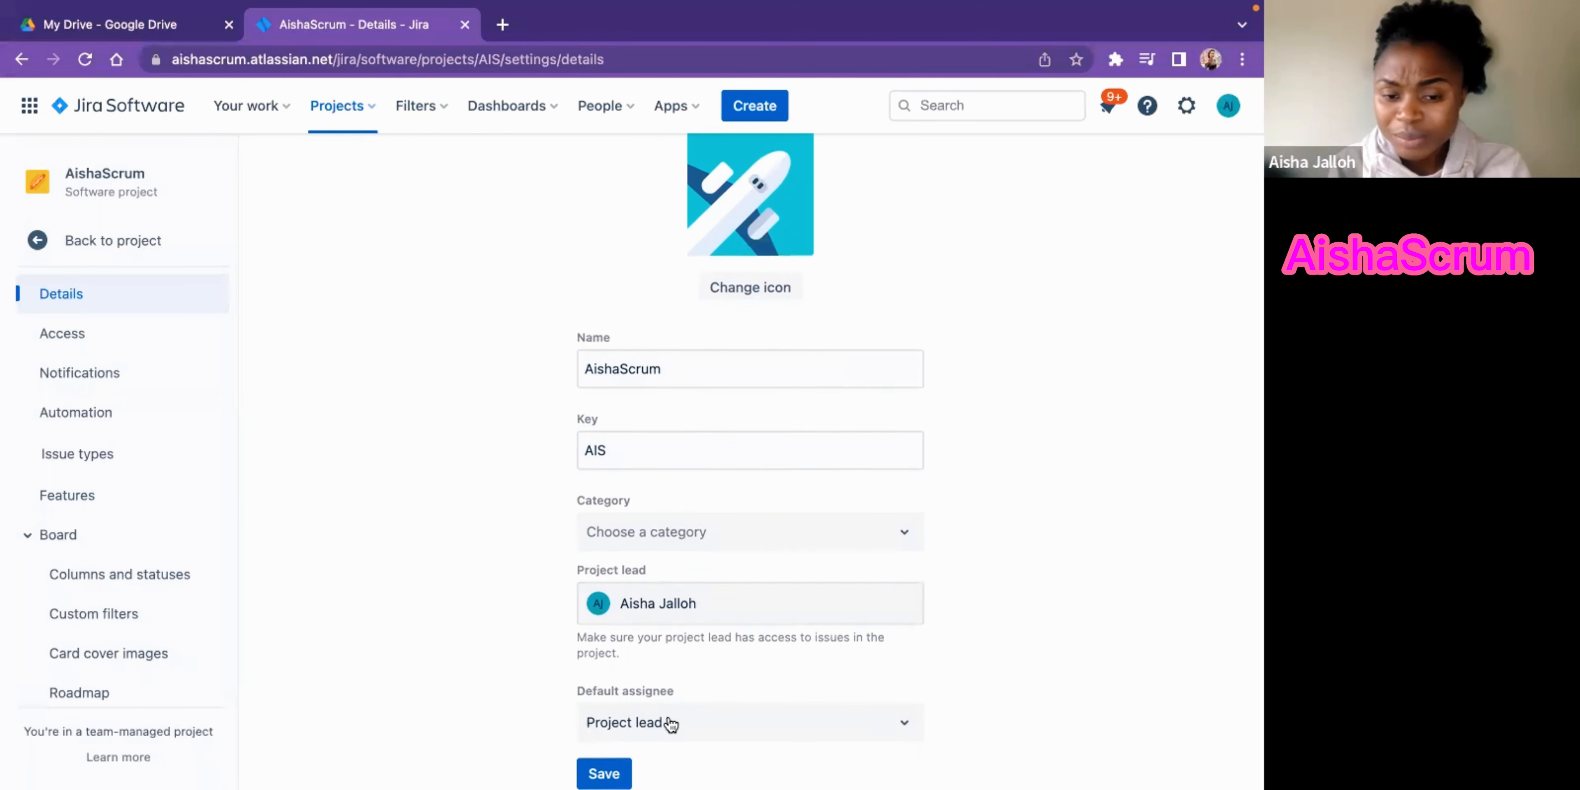
{"action": "left_click", "coordinate": [892, 726]}
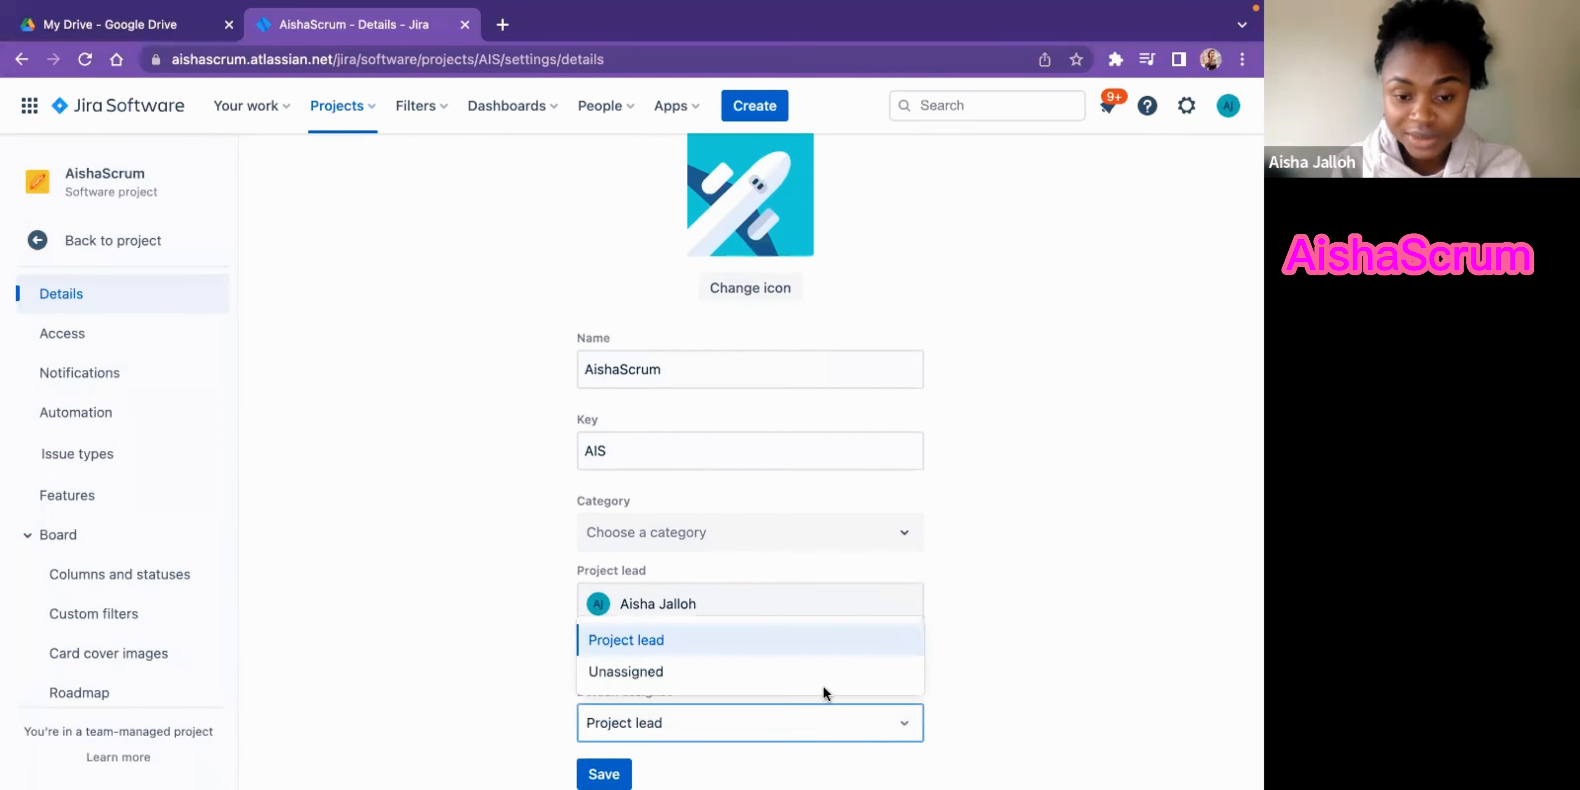
{"action": "left_click", "coordinate": [750, 679]}
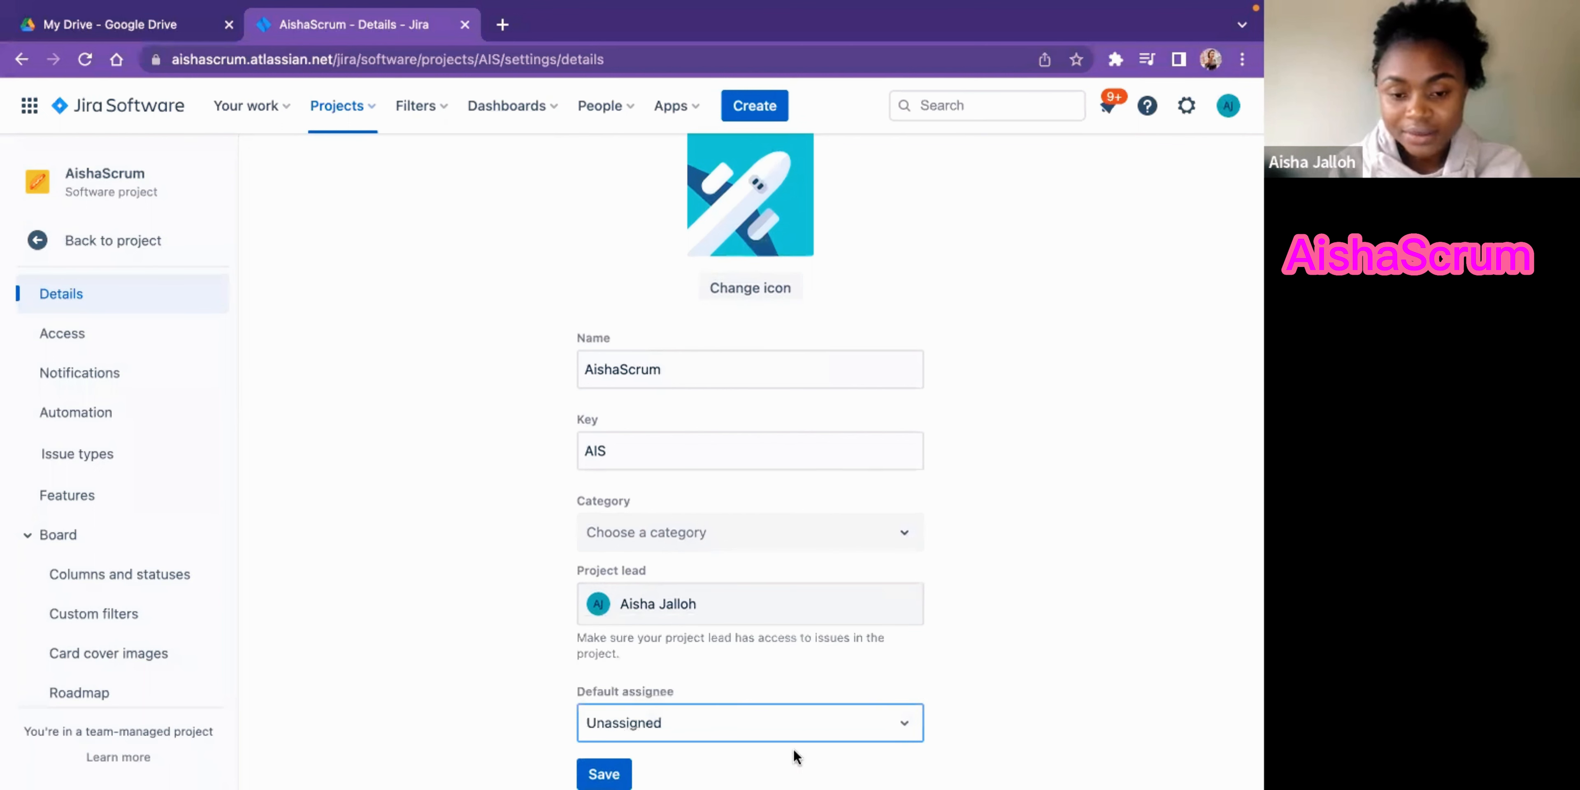
{"action": "left_click", "coordinate": [772, 774]}
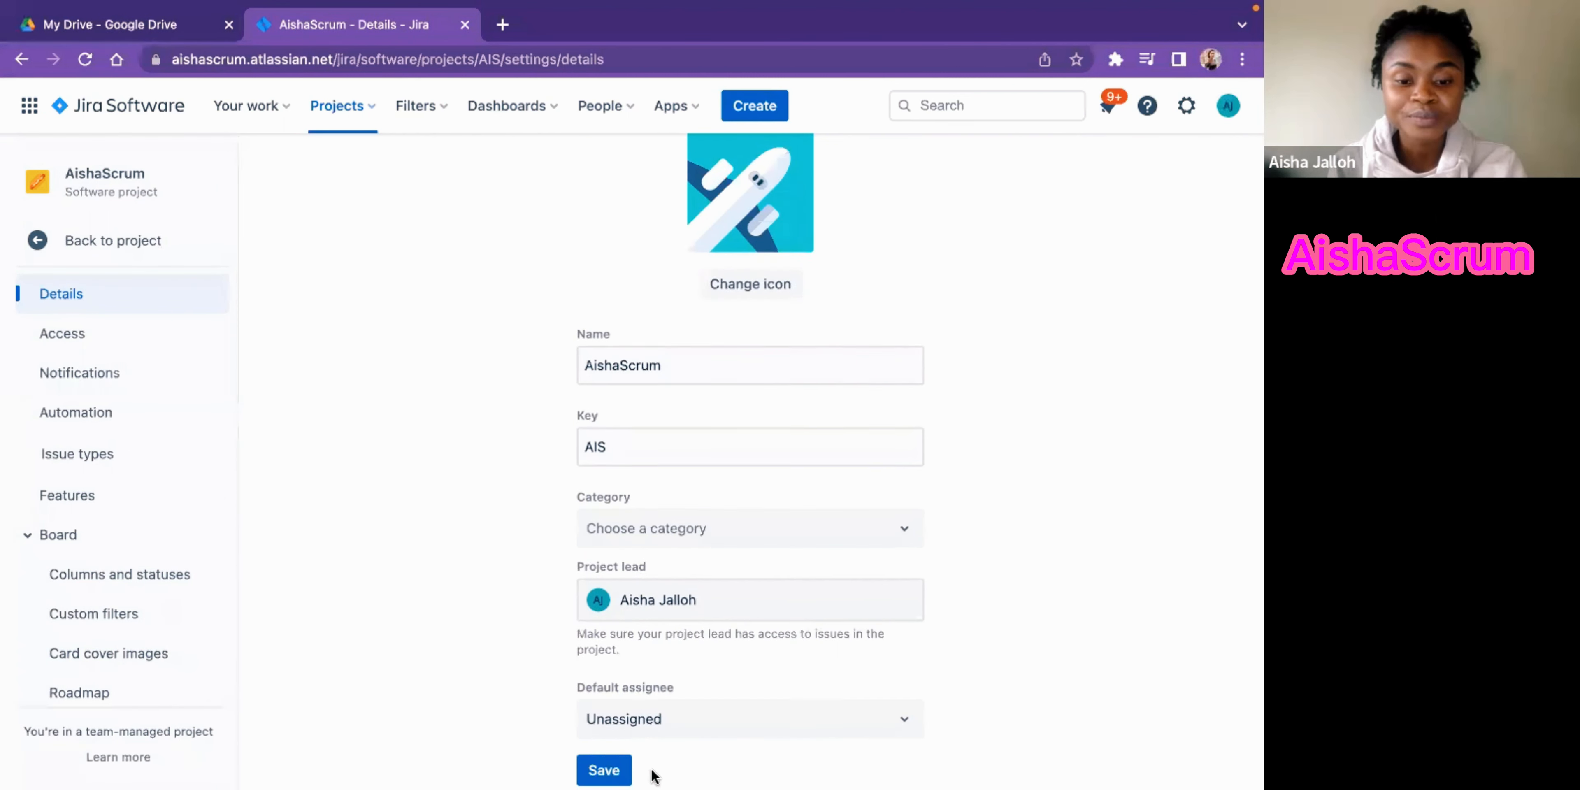
{"action": "left_click", "coordinate": [604, 774]}
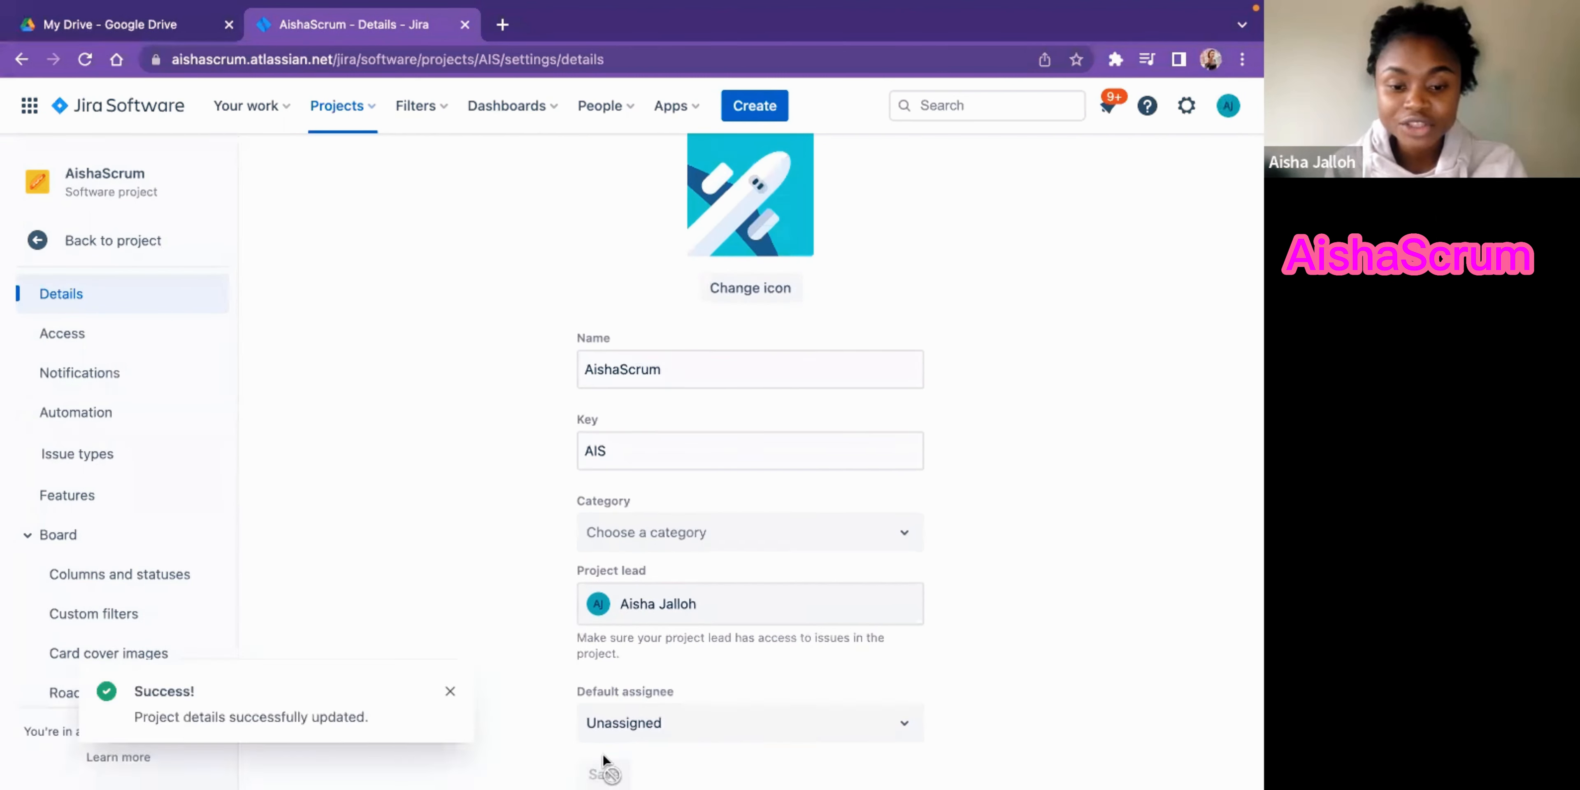
- View the project's Access settings, and look over the Notifications settings with their email events and recipients
{"action": "left_click", "coordinate": [92, 333]}
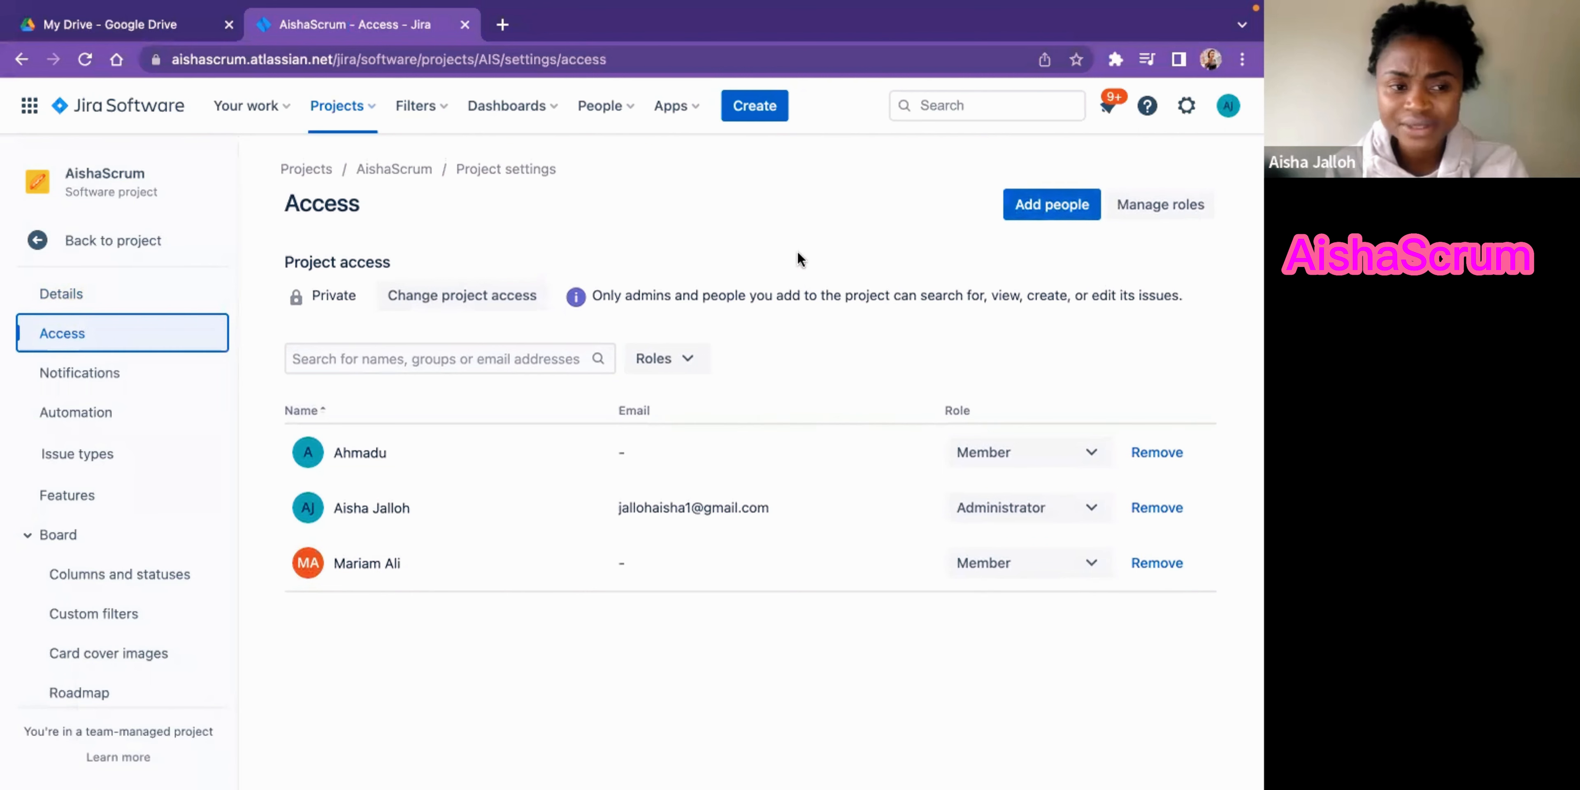
{"action": "left_click", "coordinate": [90, 388]}
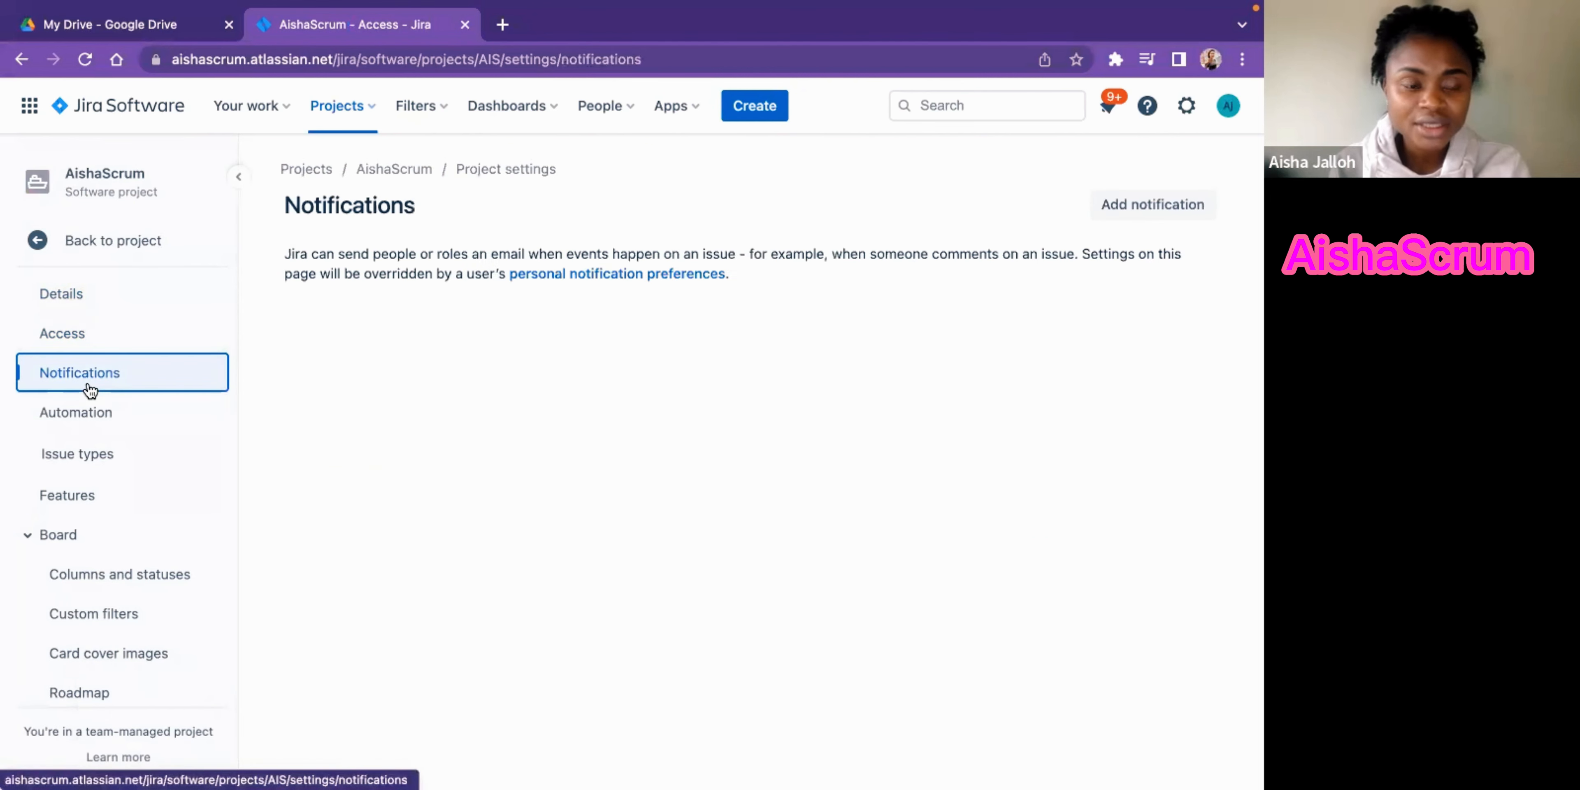
{"action": "scroll", "coordinate": [429, 538], "scroll_direction": "down", "scroll_amount": 3}
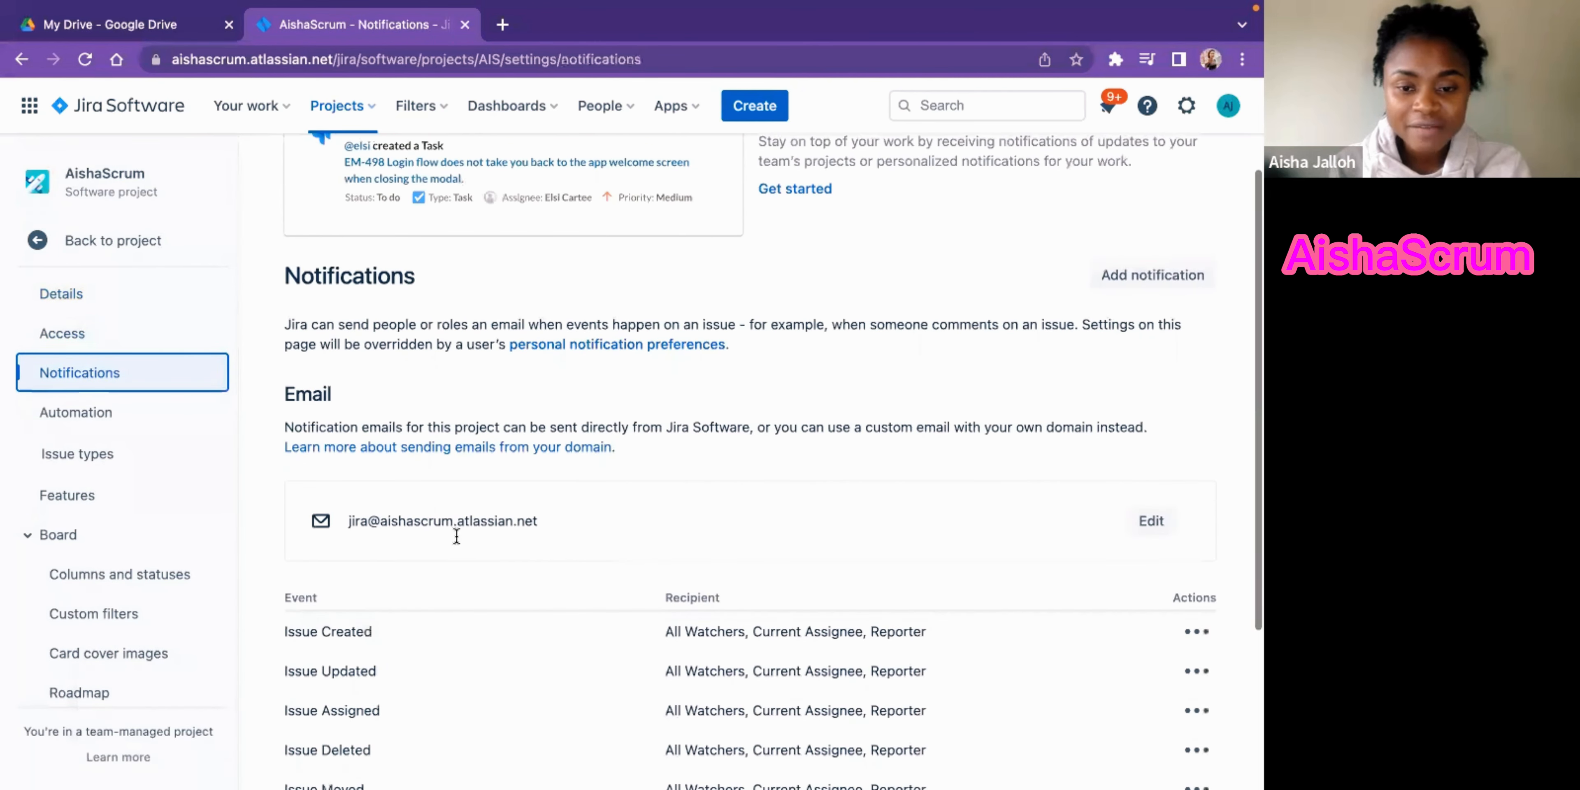
{"action": "scroll", "coordinate": [539, 471], "scroll_direction": "up", "scroll_amount": 2}
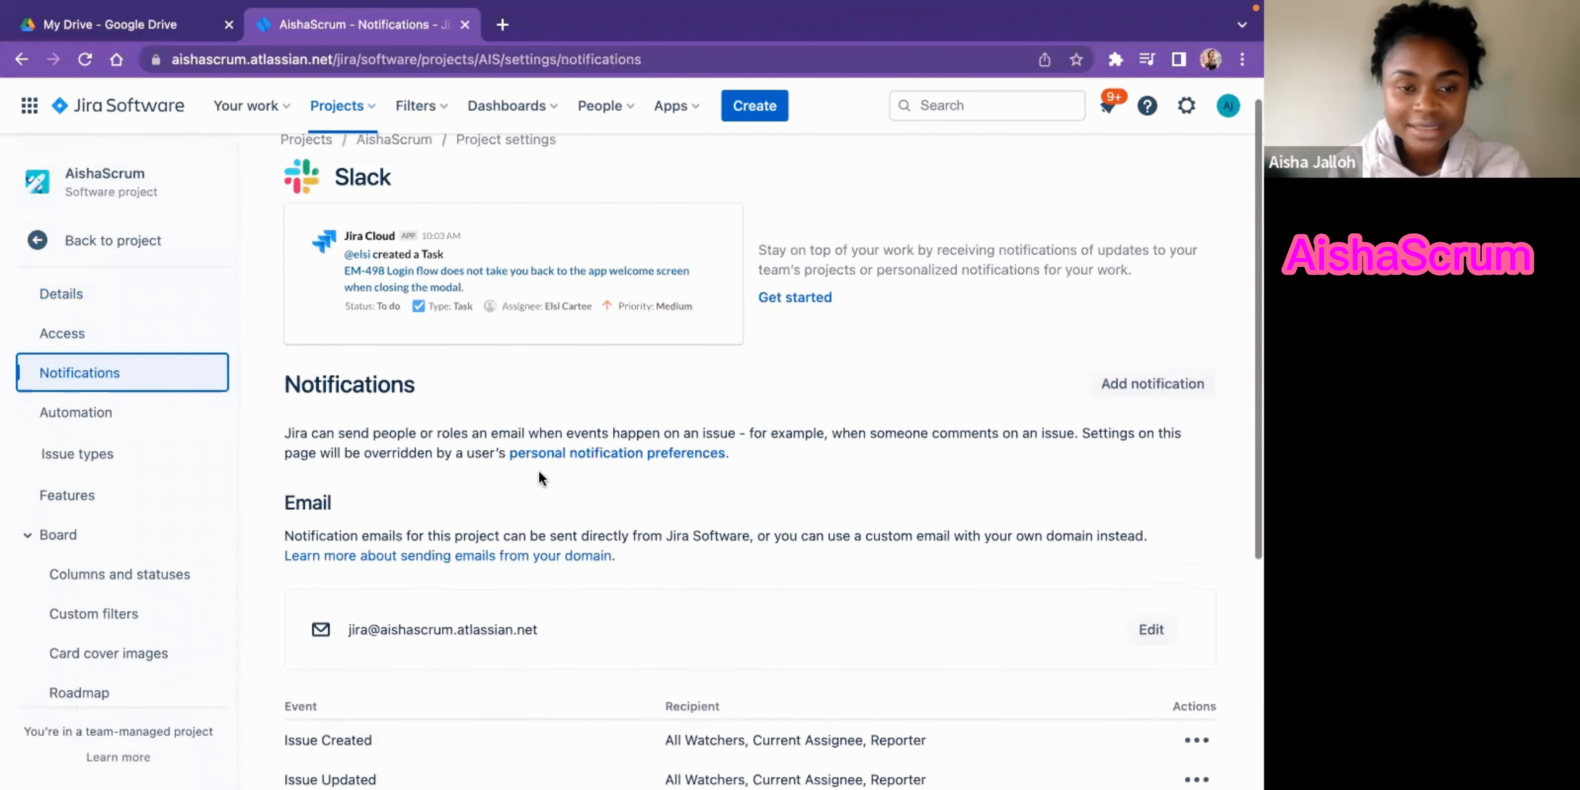
{"action": "scroll", "coordinate": [537, 470], "scroll_direction": "down", "scroll_amount": 6}
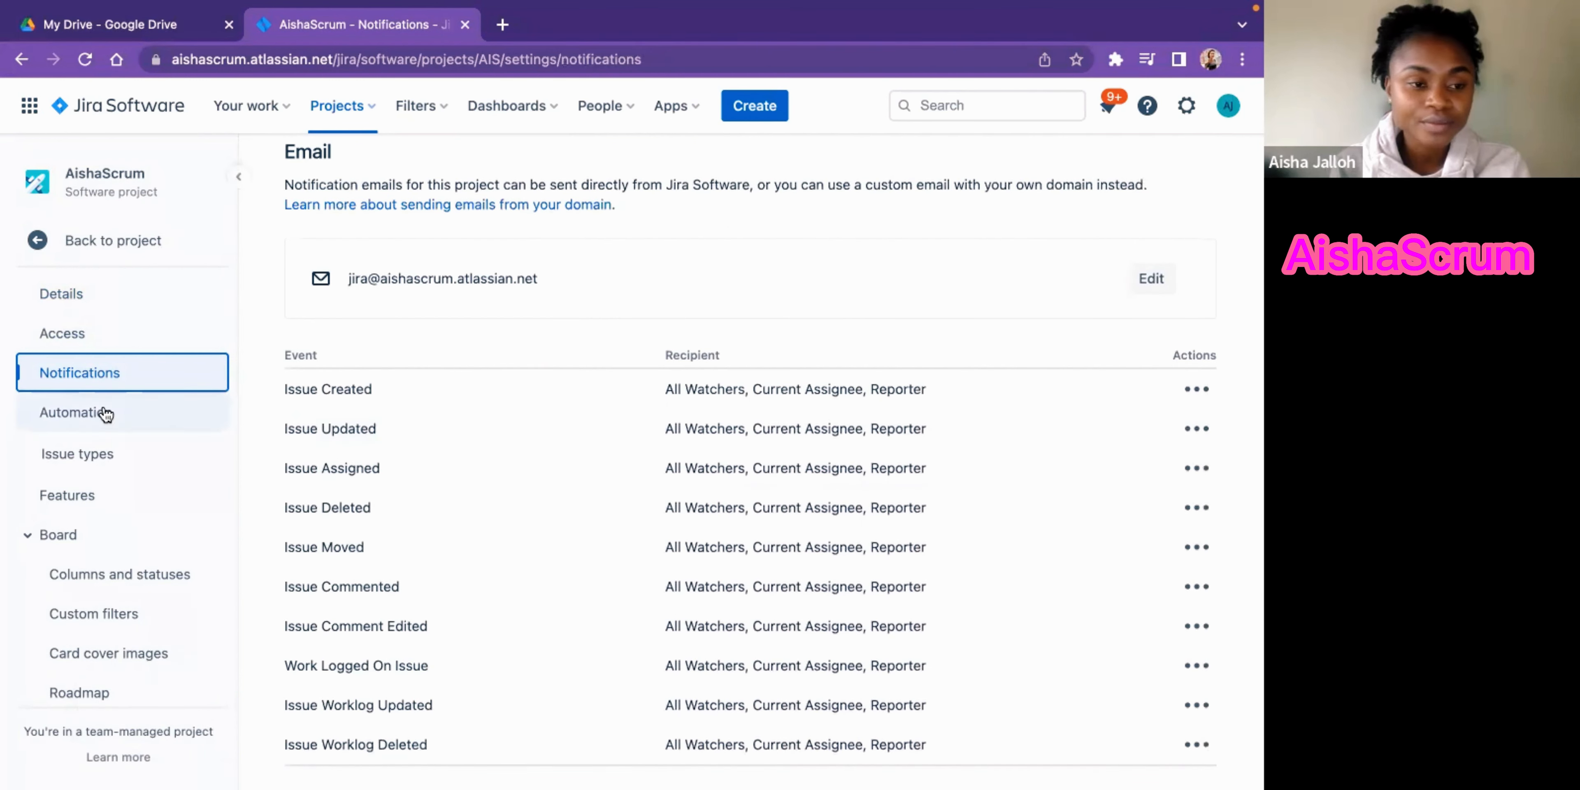
- Examine the fields of the Bug and Epic issue types, and return to the project settings
{"action": "left_click", "coordinate": [84, 454]}
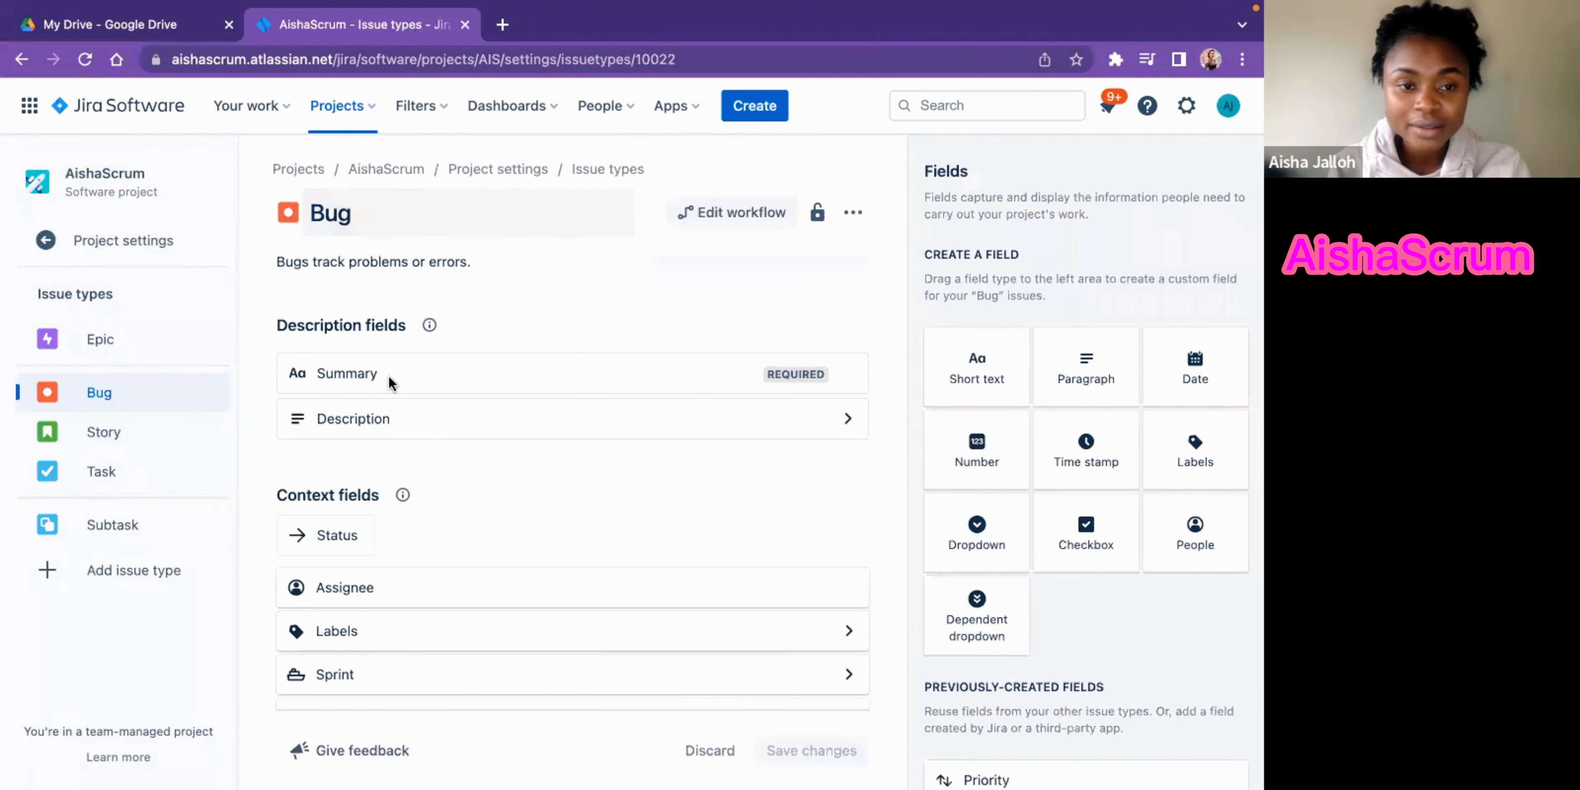
{"action": "scroll", "coordinate": [391, 383], "scroll_direction": "down", "scroll_amount": 3}
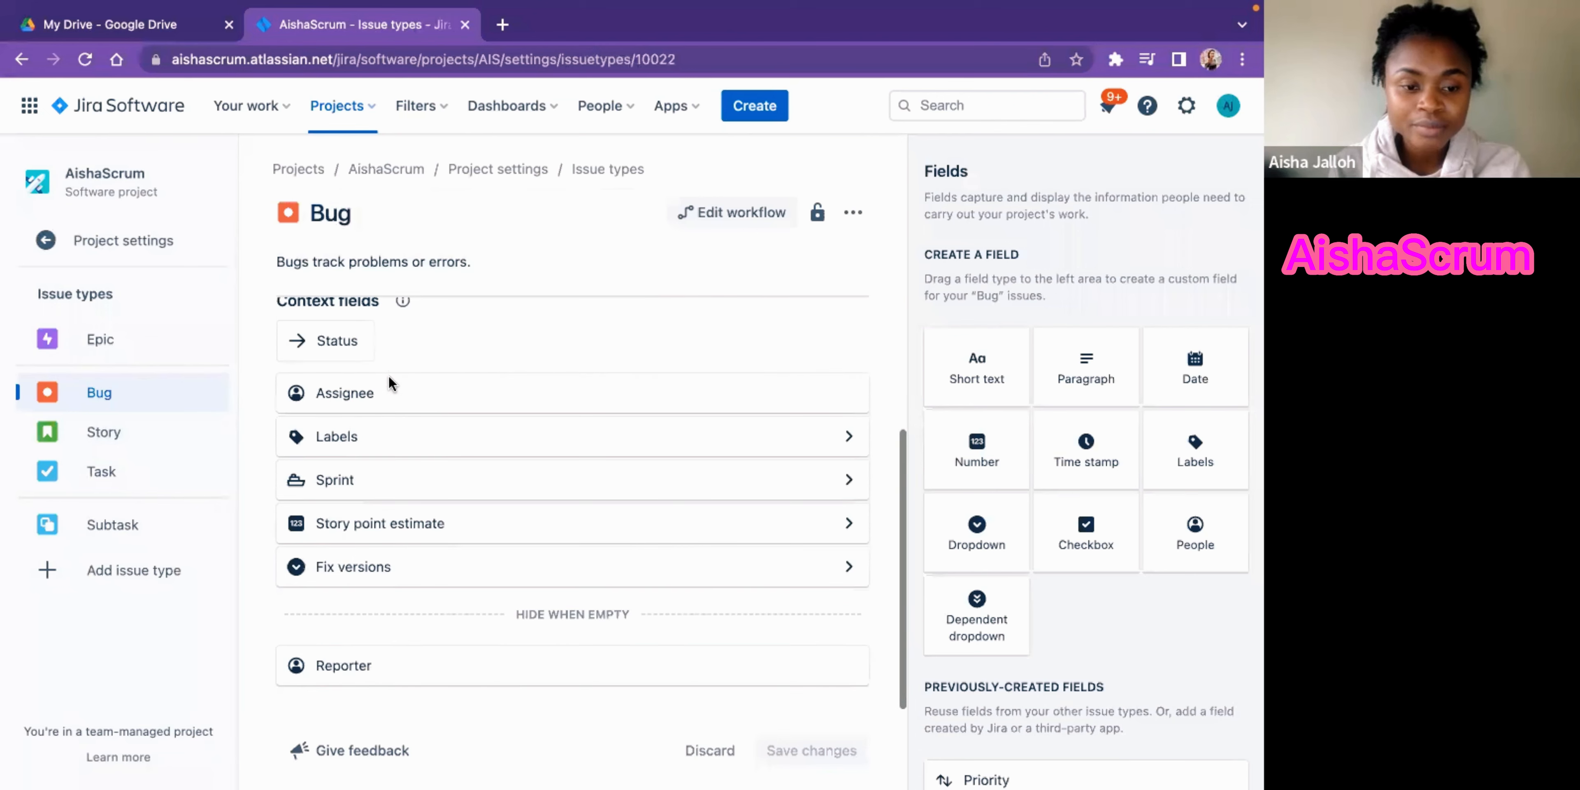
{"action": "left_click", "coordinate": [103, 348]}
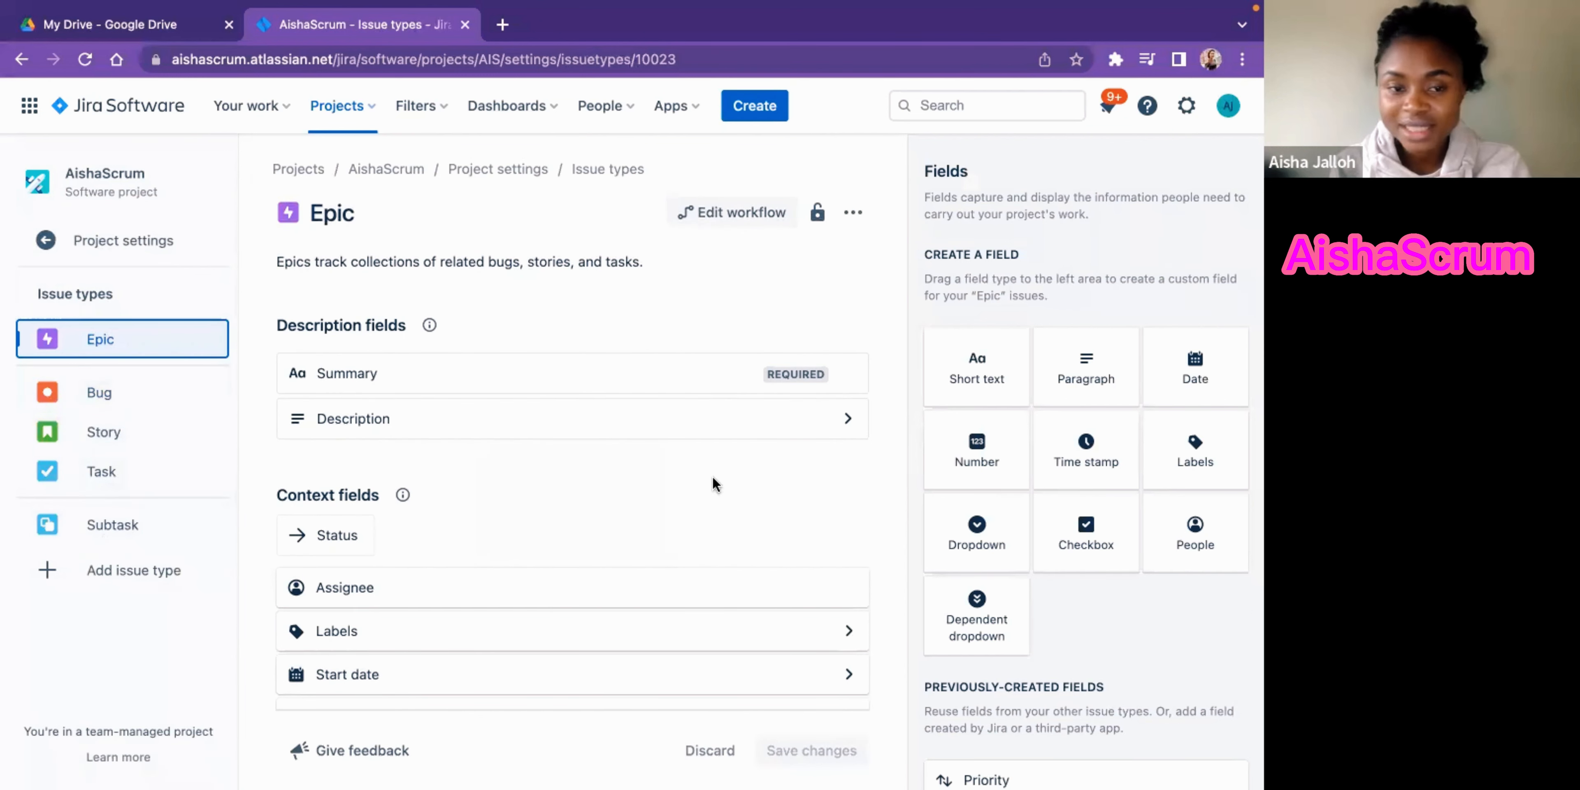
{"action": "left_click", "coordinate": [47, 243]}
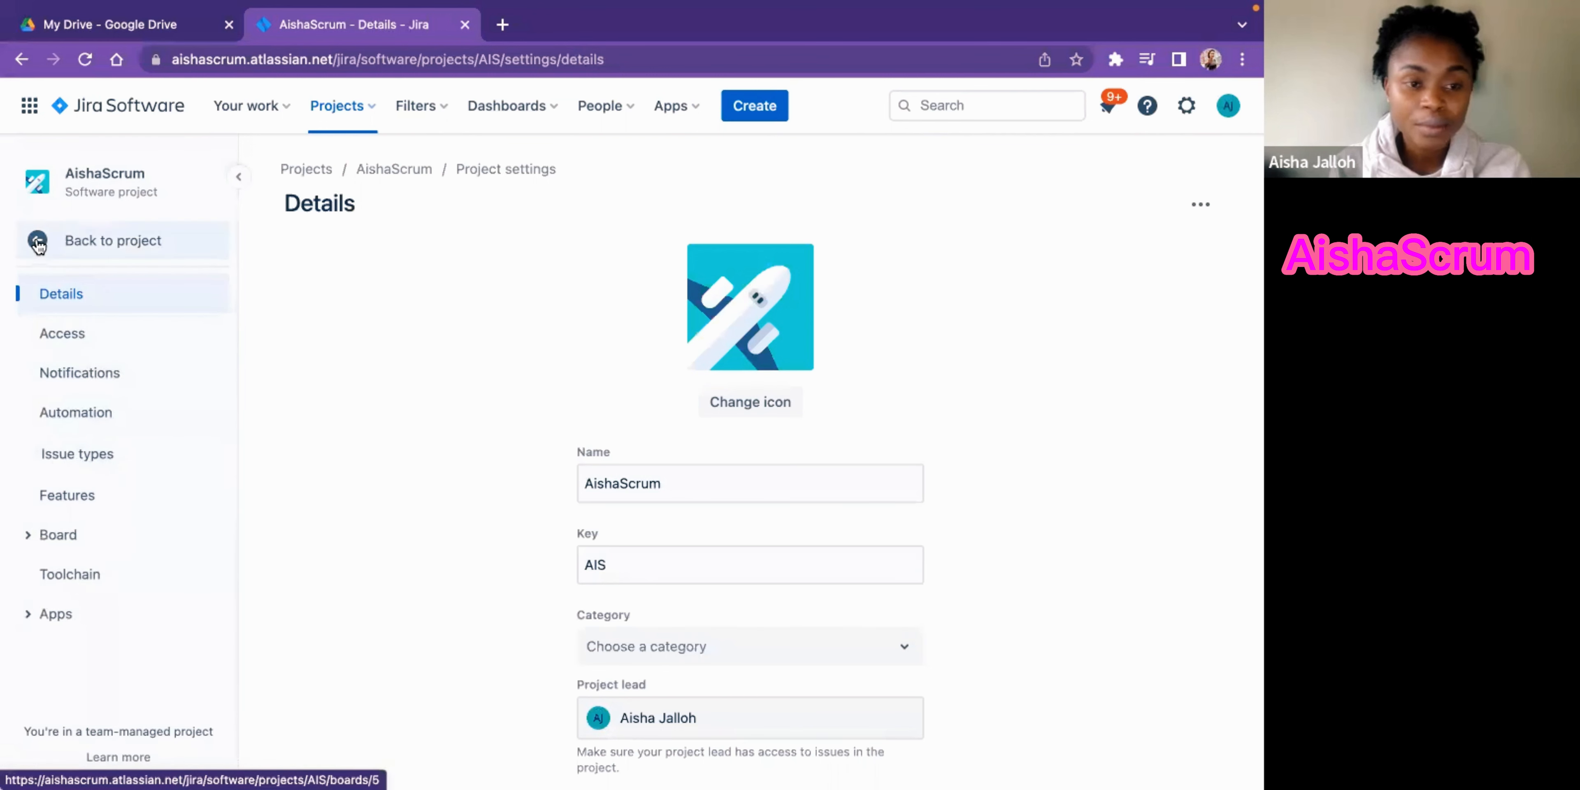
- Open the board's Columns and statuses settings and look over the existing columns from To Do to Done
{"action": "scroll", "coordinate": [74, 484], "scroll_direction": "down", "scroll_amount": 2}
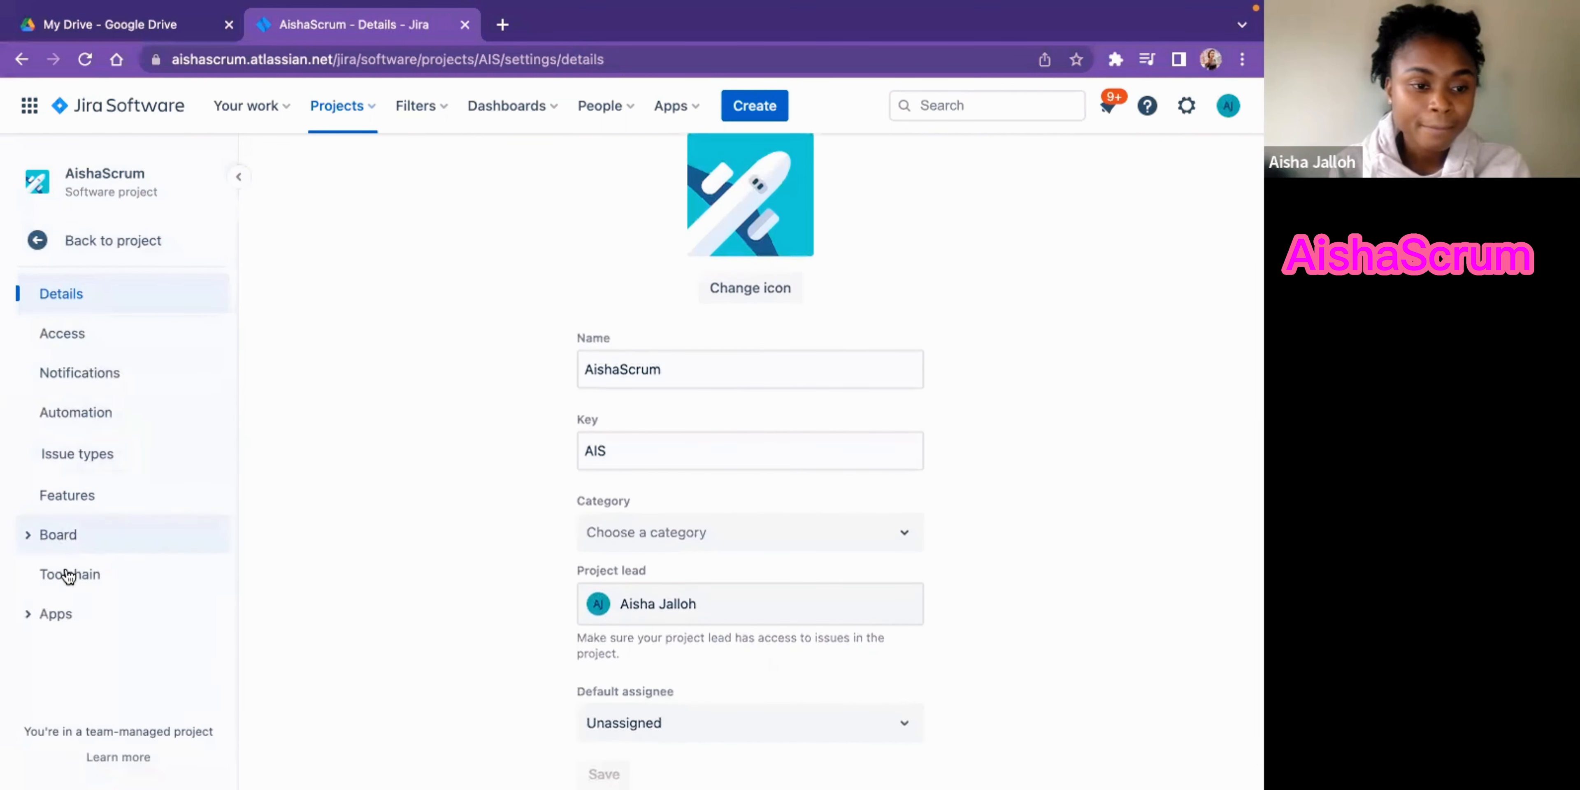
{"action": "left_click", "coordinate": [53, 540]}
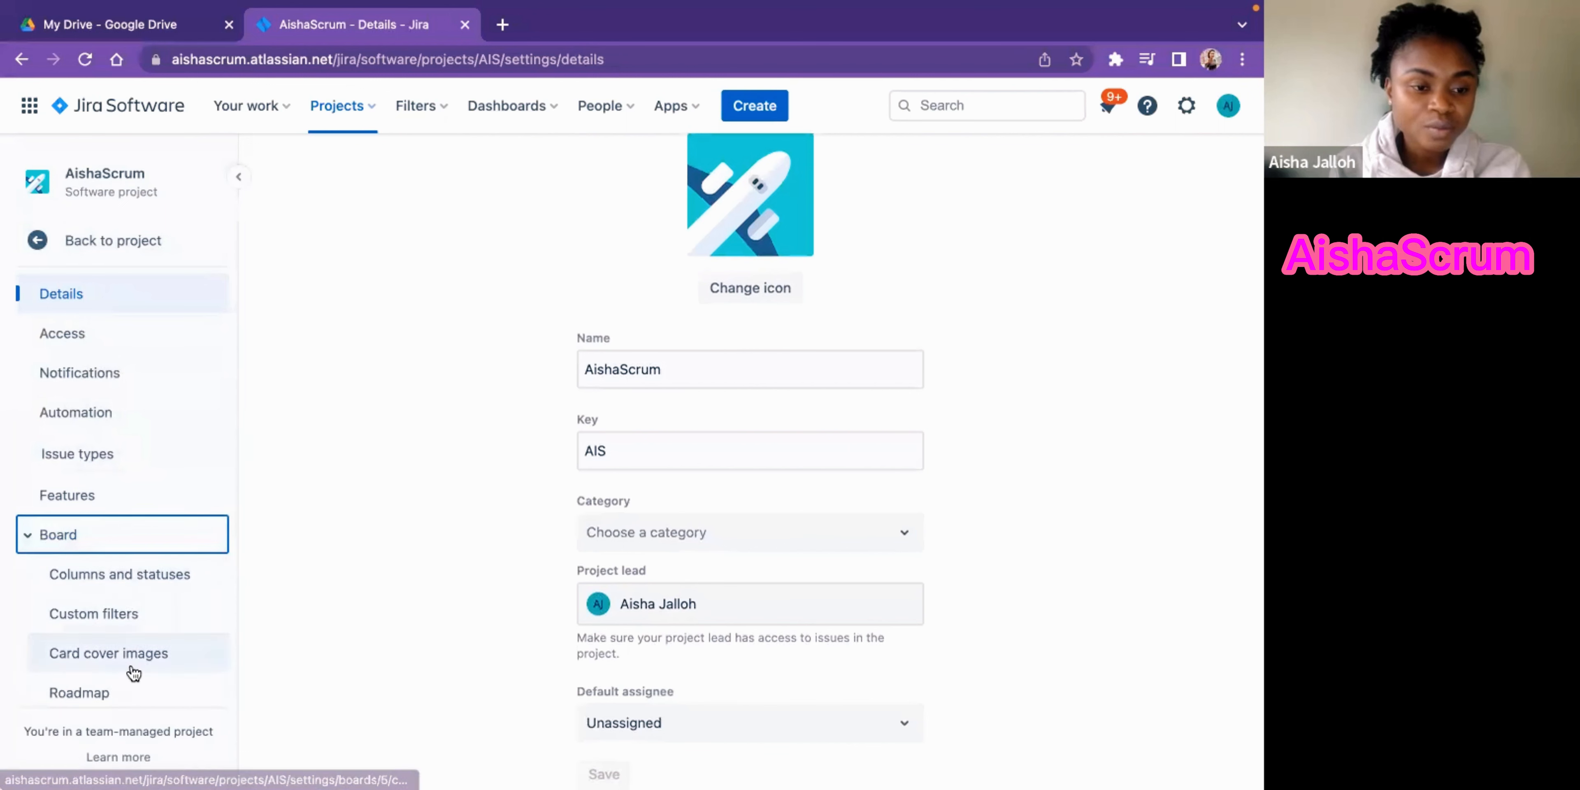
{"action": "scroll", "coordinate": [116, 583], "scroll_direction": "down", "scroll_amount": 2}
{"action": "left_click", "coordinate": [103, 495]}
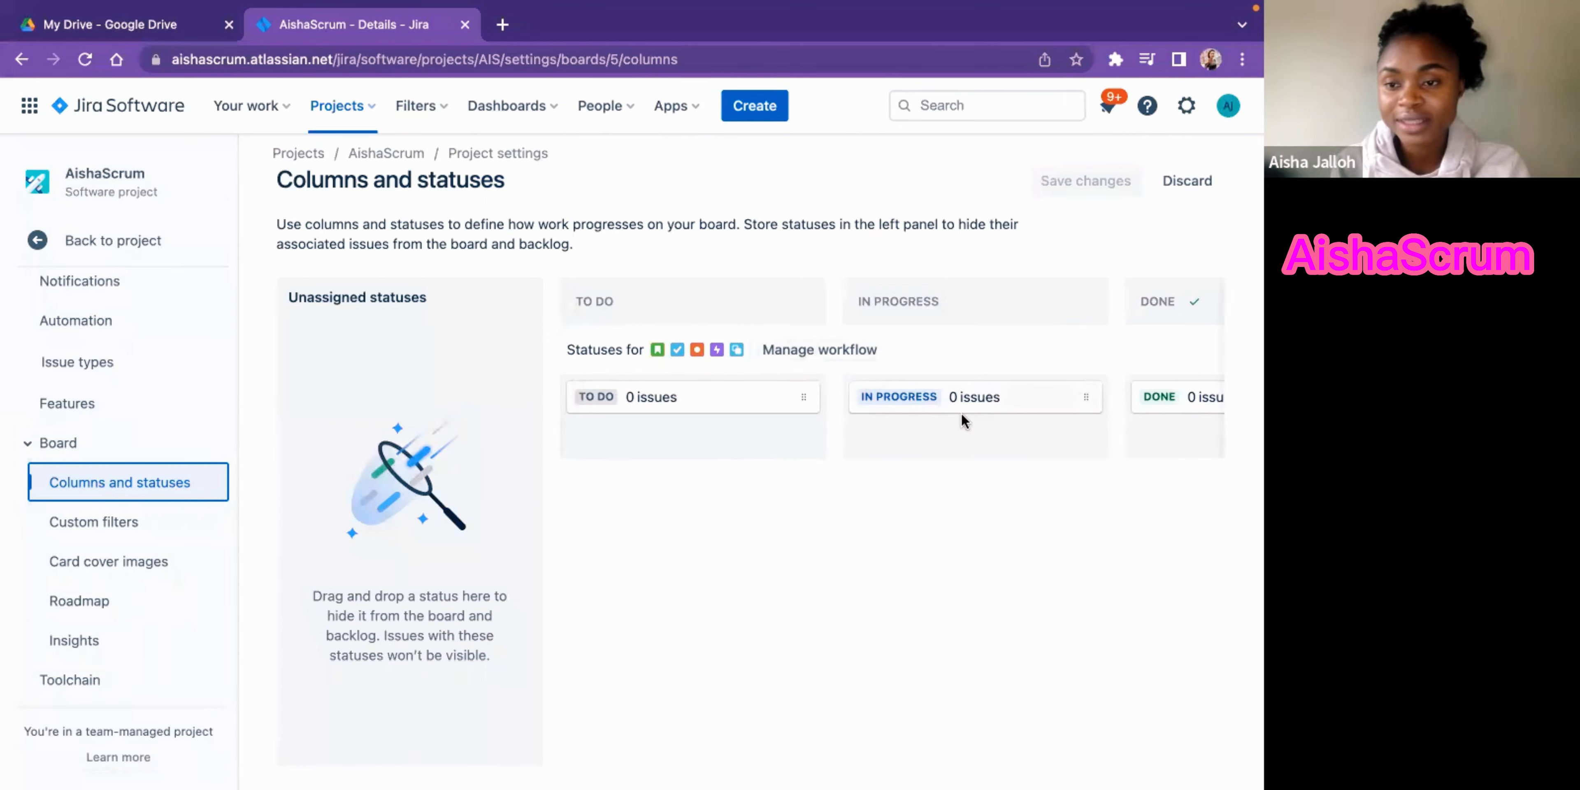
{"action": "scroll", "coordinate": [866, 414], "scroll_direction": "right", "scroll_amount": 5}
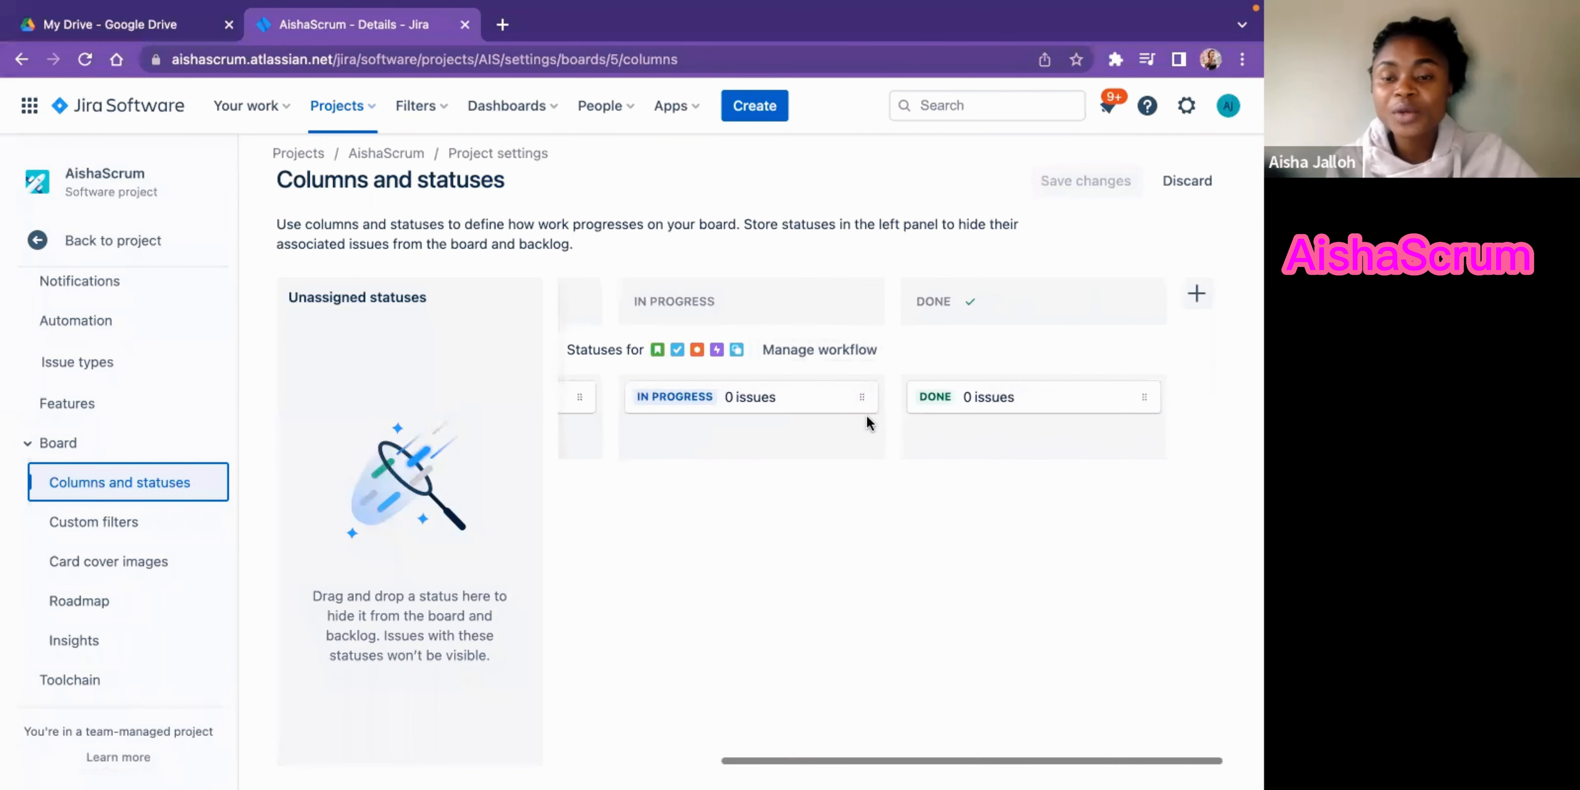
{"action": "scroll", "coordinate": [866, 414], "scroll_direction": "left", "scroll_amount": 5}
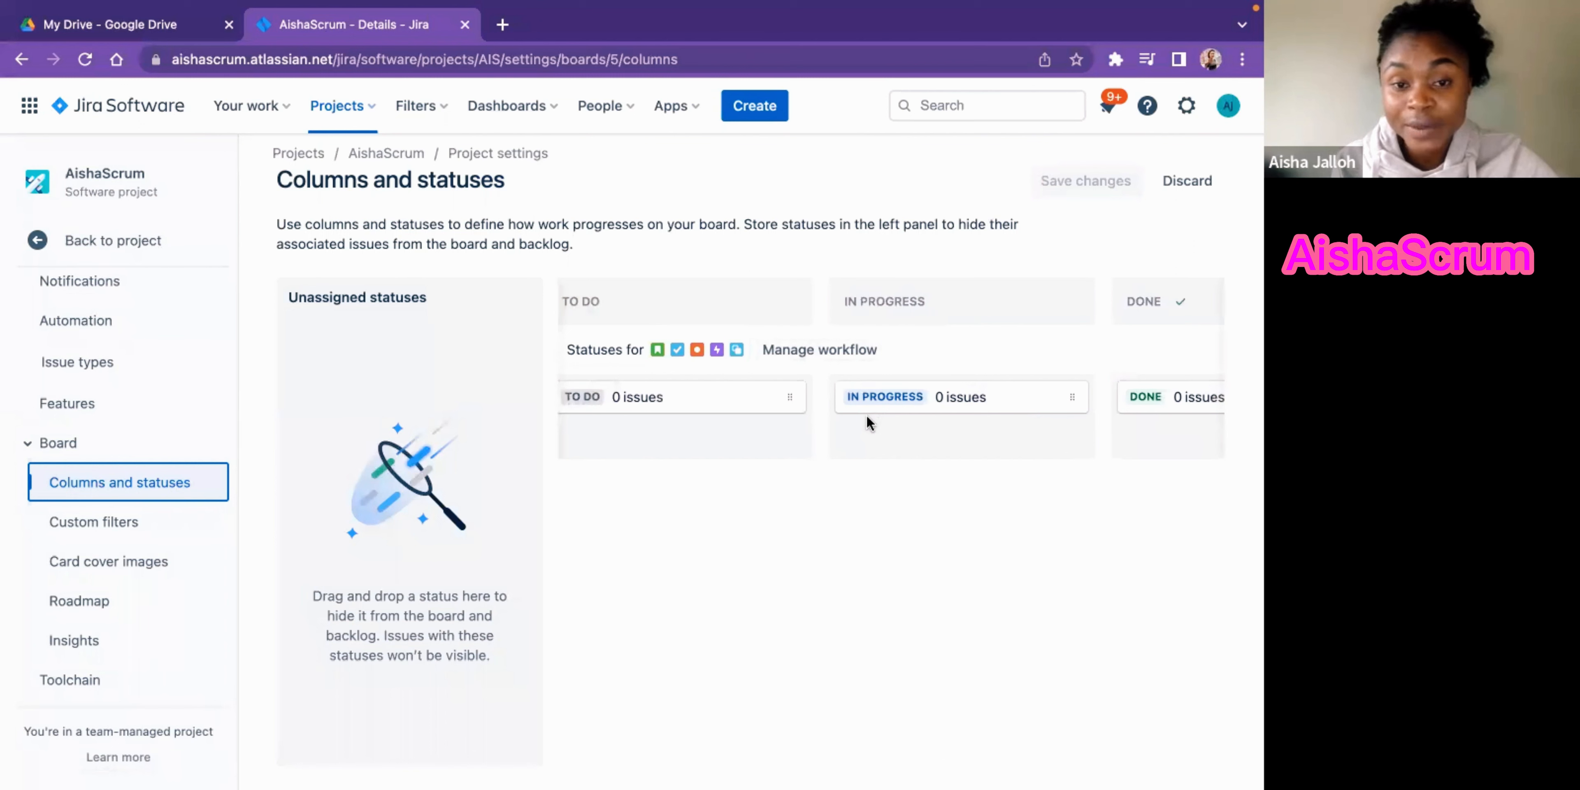
{"action": "scroll", "coordinate": [867, 415], "scroll_direction": "right", "scroll_amount": 2}
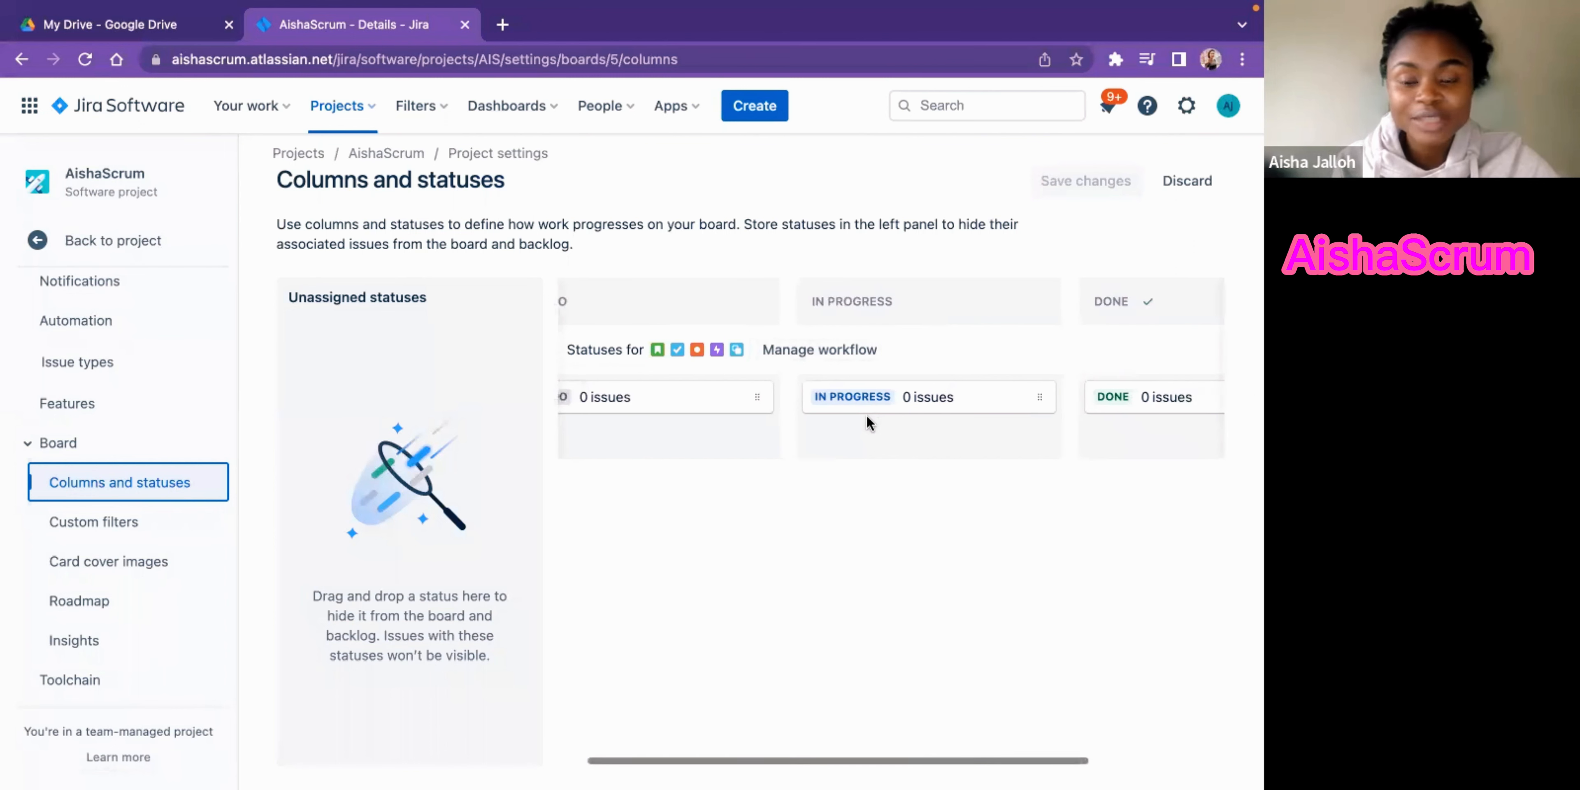
{"action": "scroll", "coordinate": [866, 414], "scroll_direction": "right", "scroll_amount": 3}
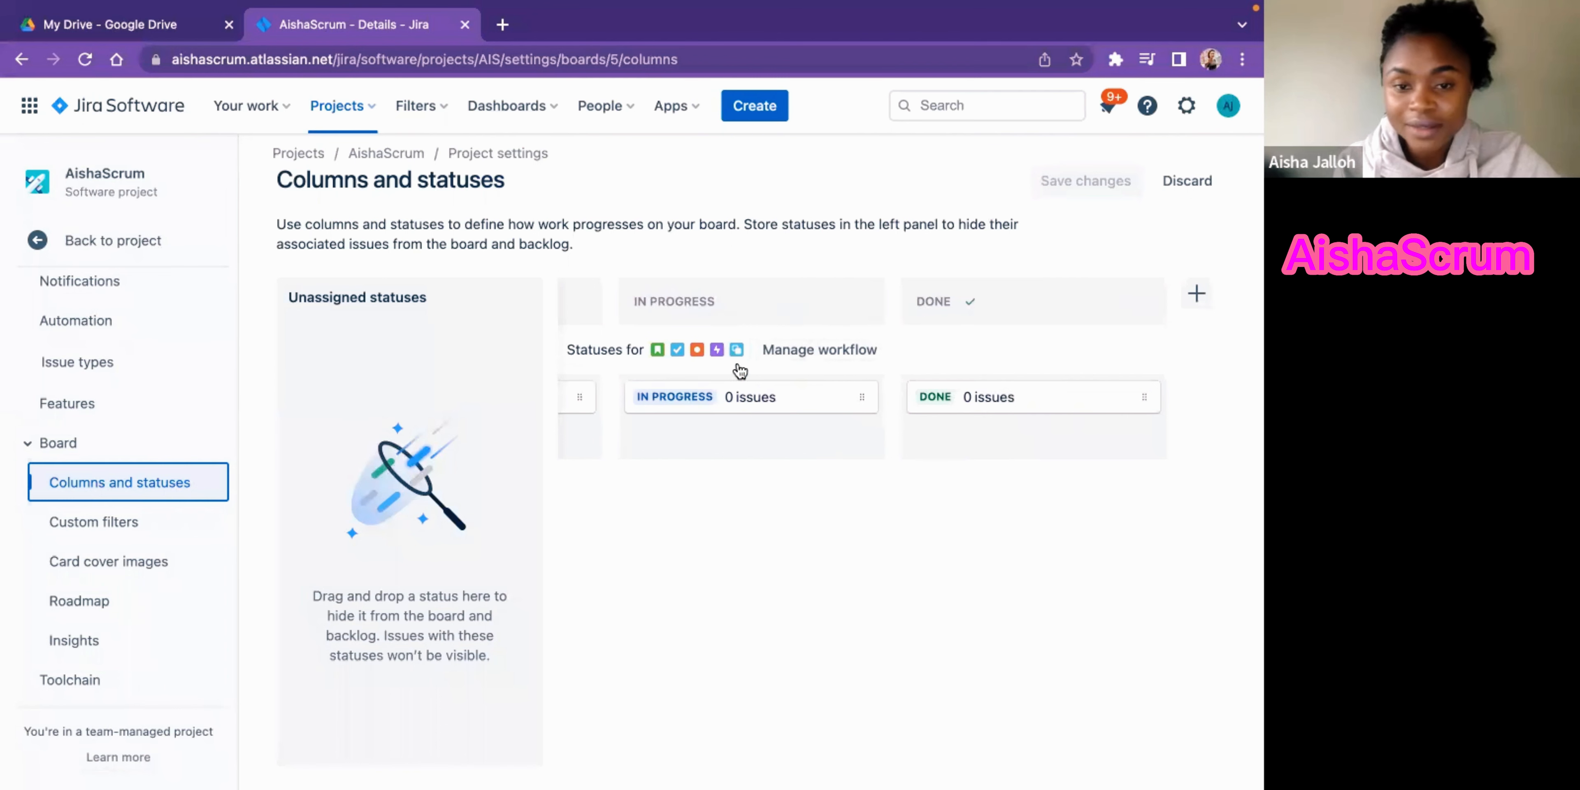
- Add a new board column named "IN Testing" after the Done column
{"action": "left_click", "coordinate": [1196, 296]}
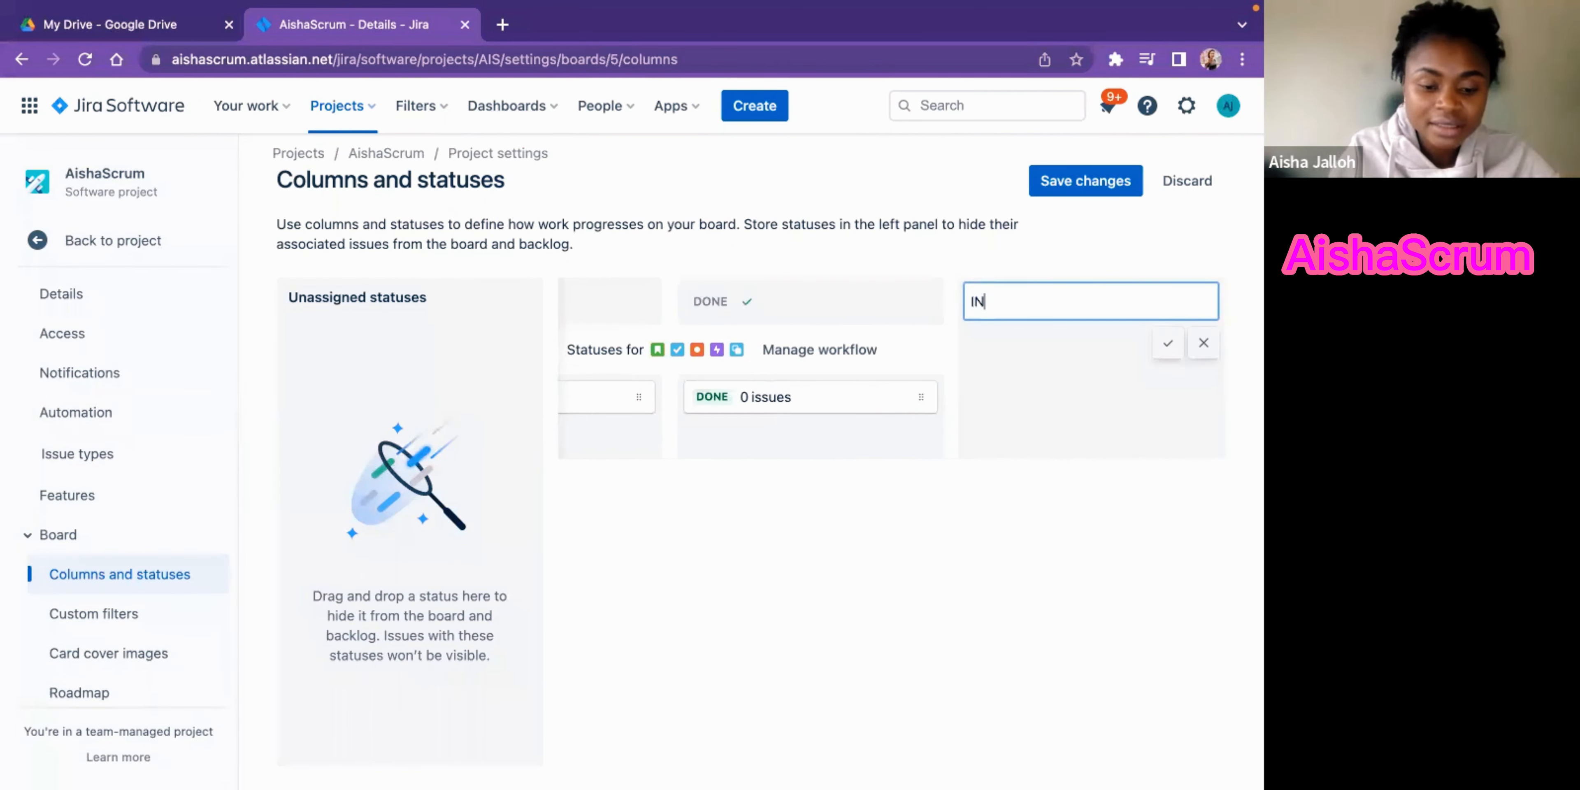
{"action": "type", "text": "IN Testi"}
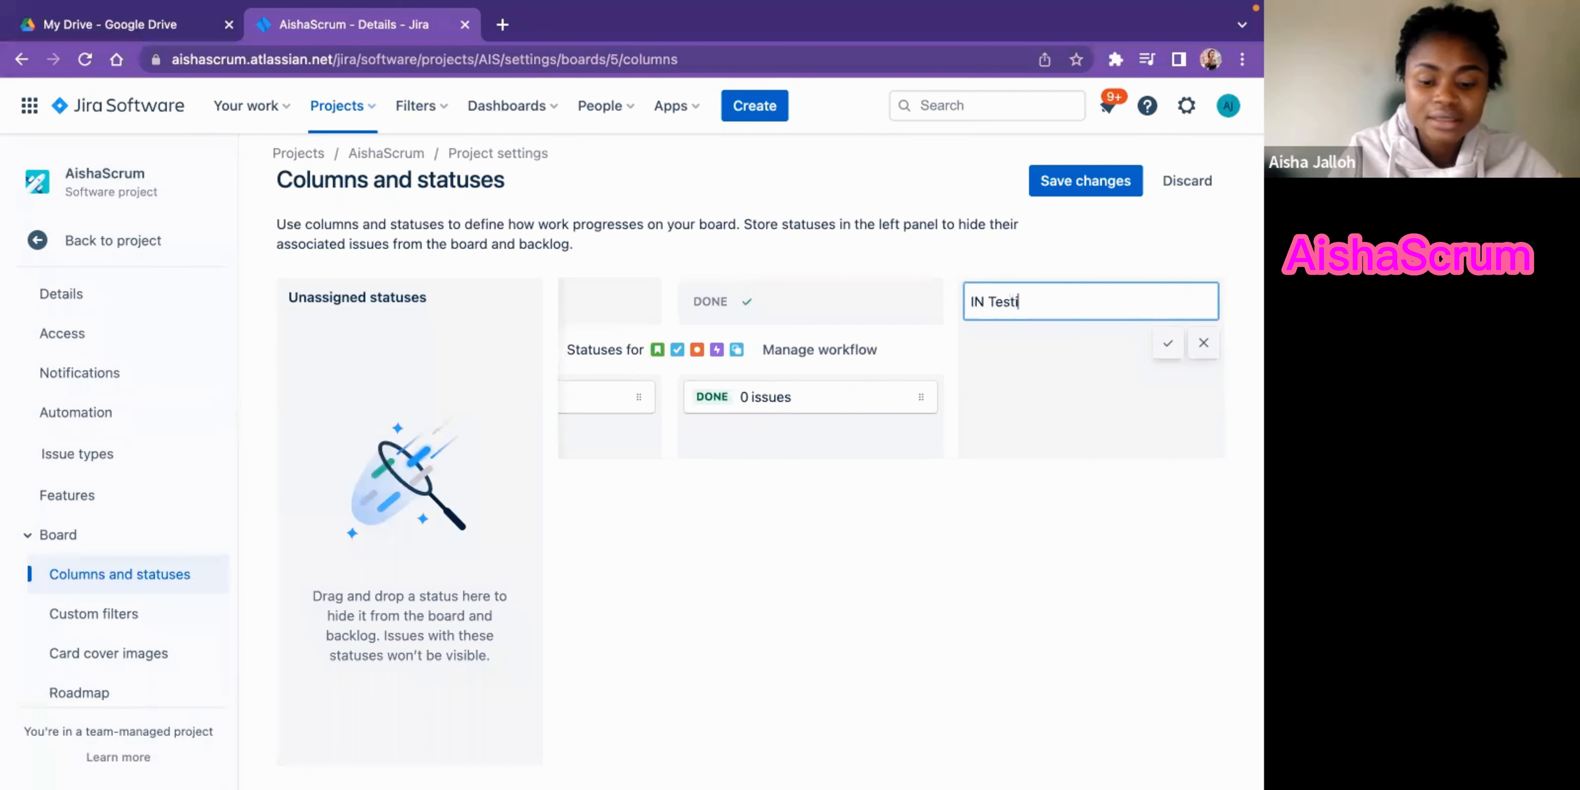
{"action": "type", "text": "ng"}
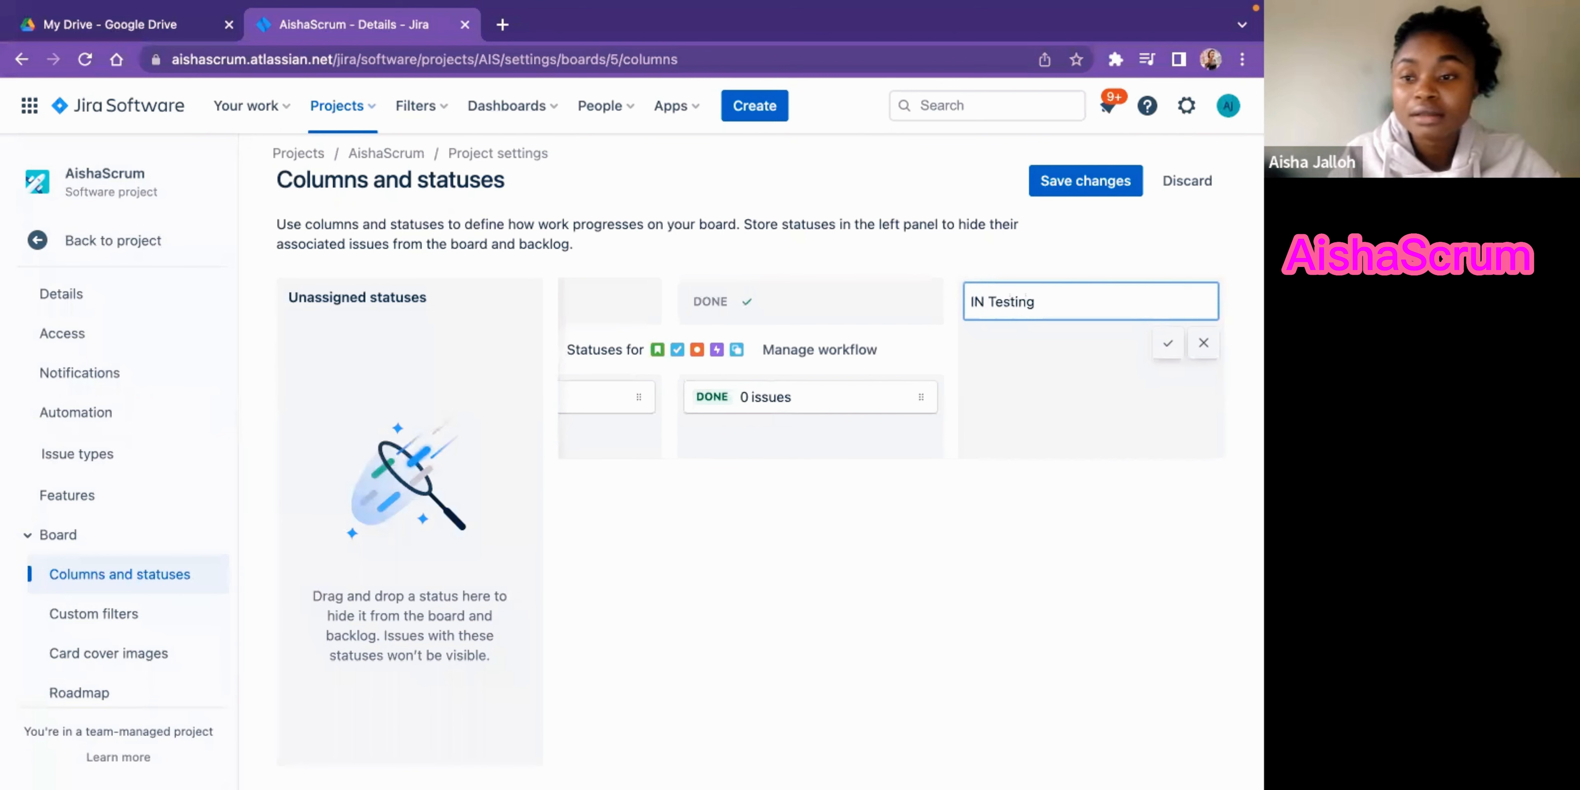
{"action": "left_click", "coordinate": [1168, 343]}
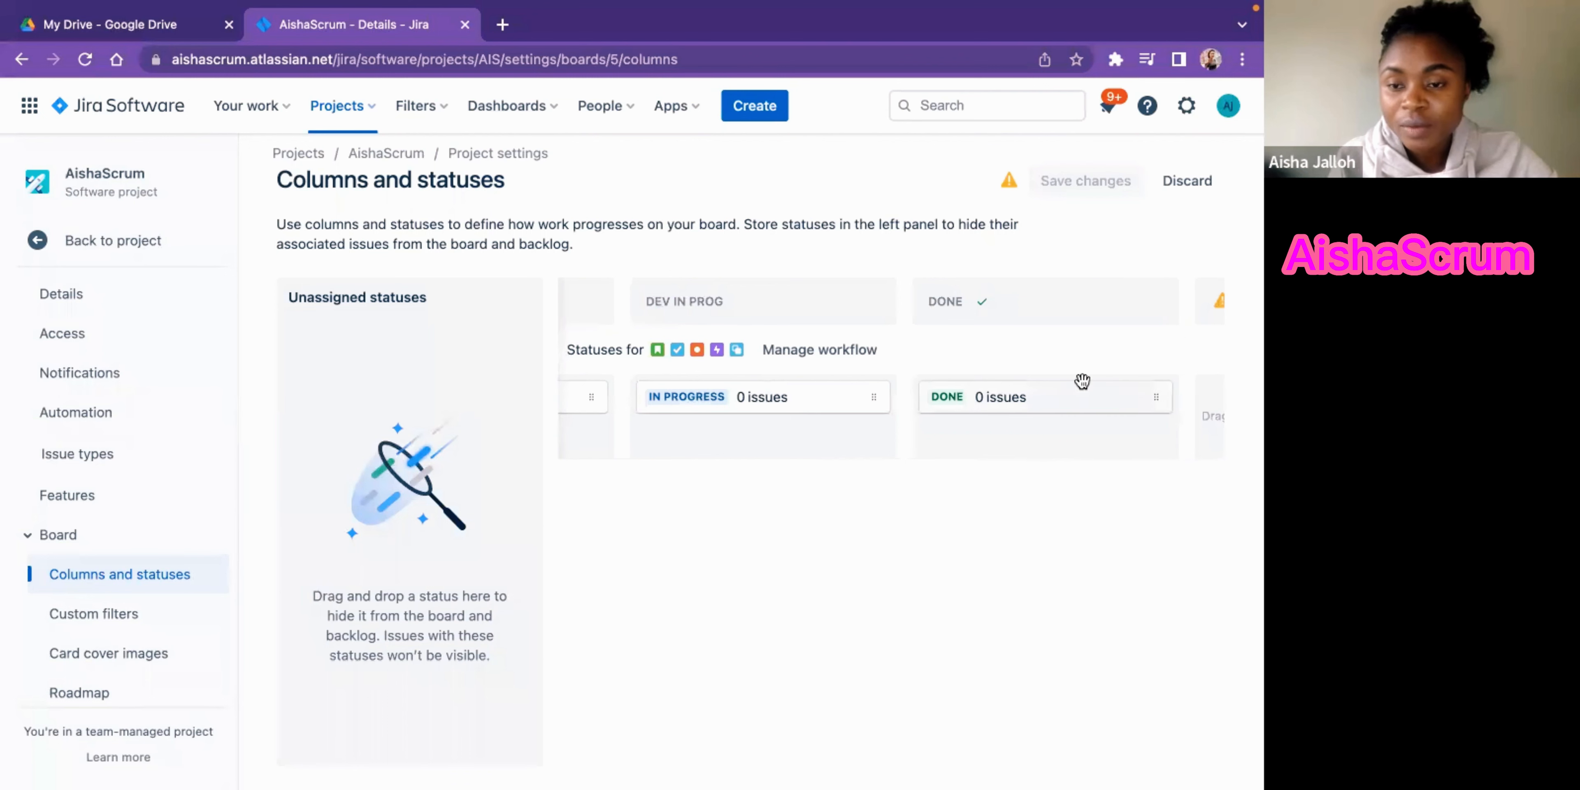
- Move the In Testing column between the Dev in Prog and Done columns, and check the column order
{"action": "scroll", "coordinate": [1083, 383], "scroll_direction": "right", "scroll_amount": 3}
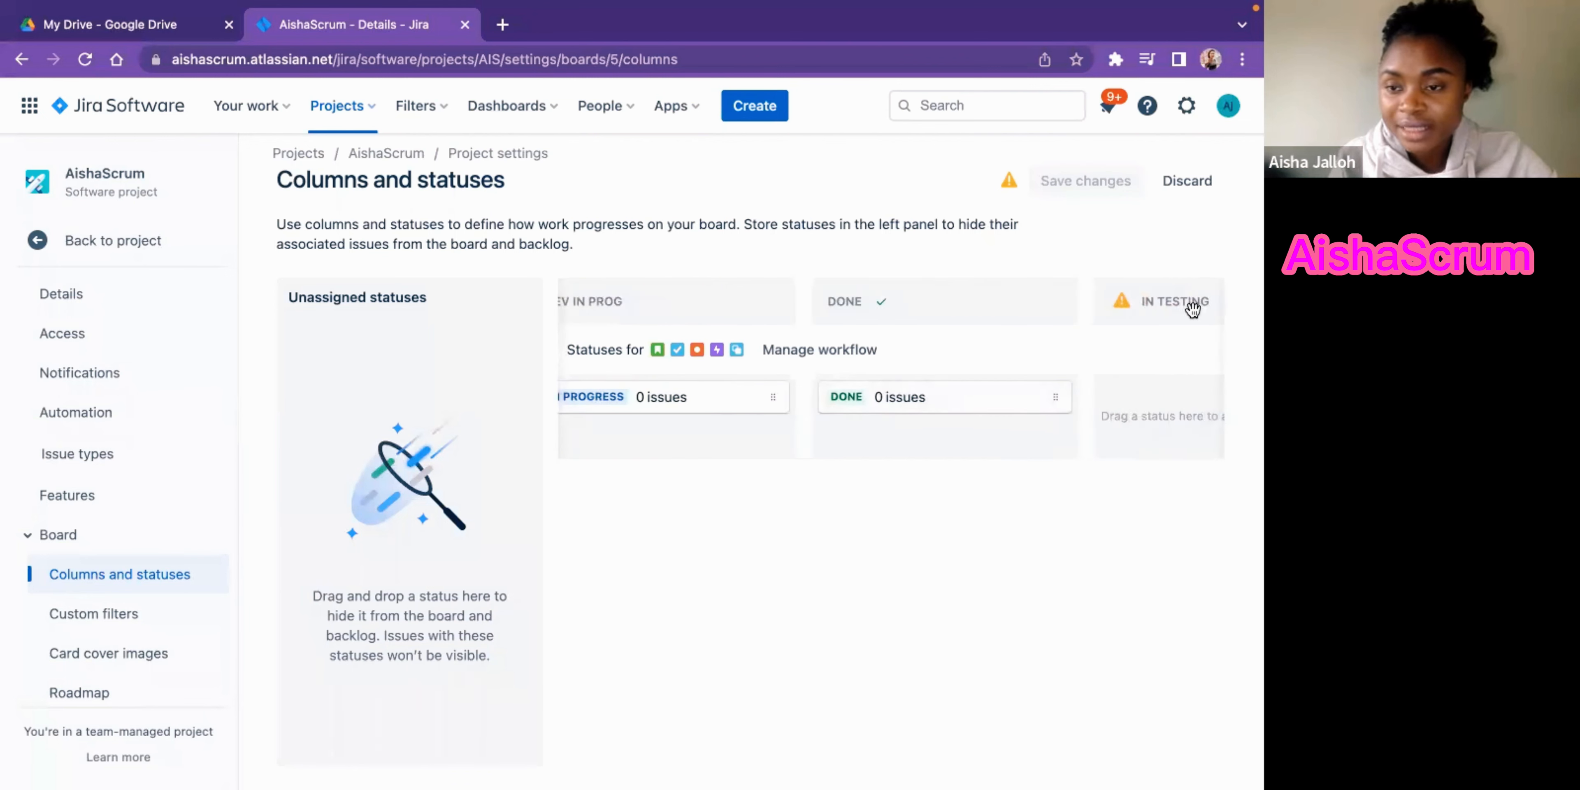
{"action": "left_click_drag", "start_coordinate": [1192, 309], "coordinate": [856, 325]}
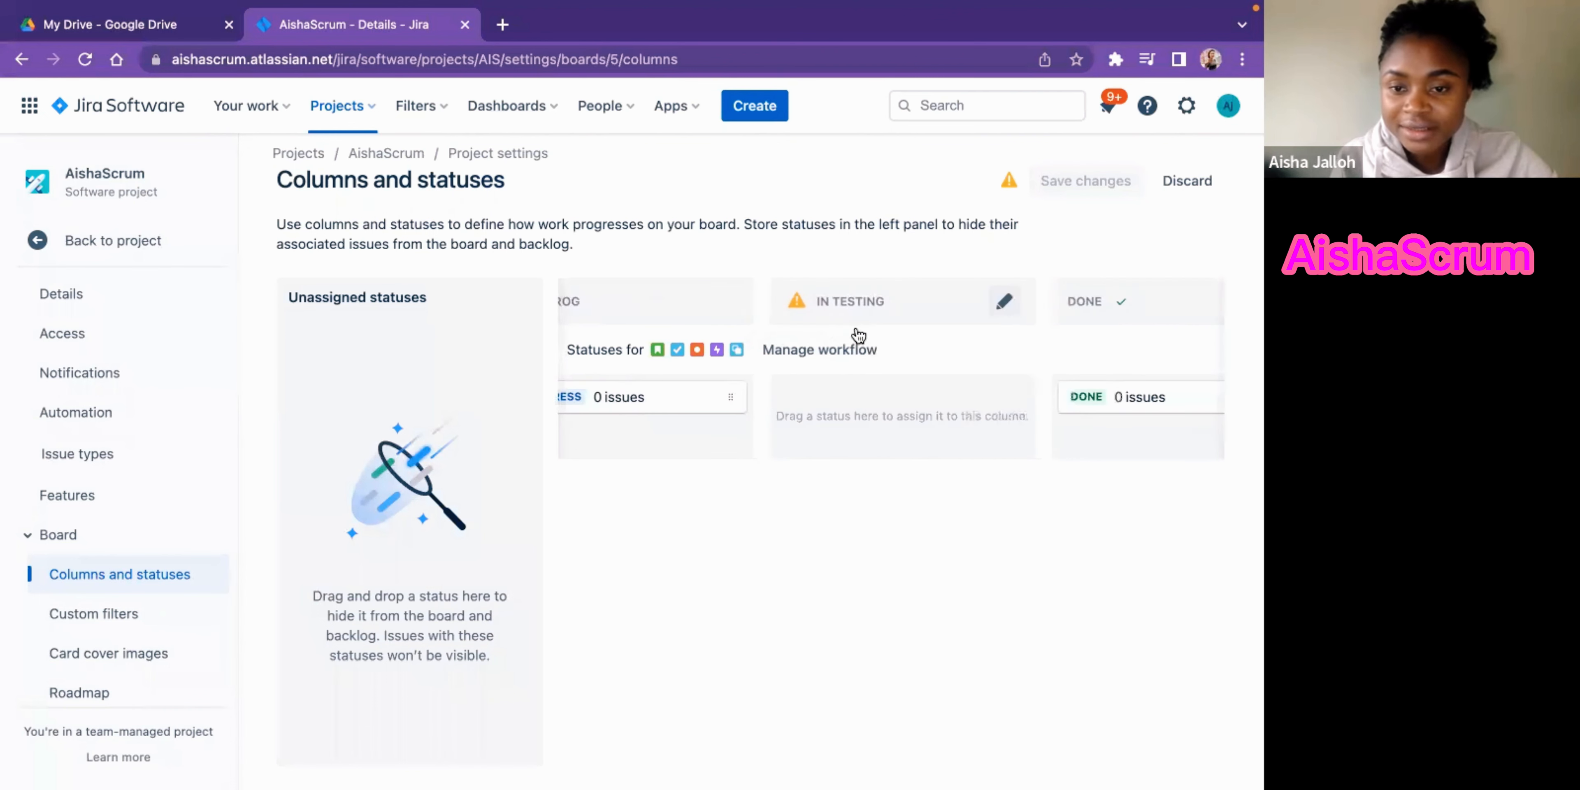
{"action": "scroll", "coordinate": [745, 497], "scroll_direction": "left", "scroll_amount": 5}
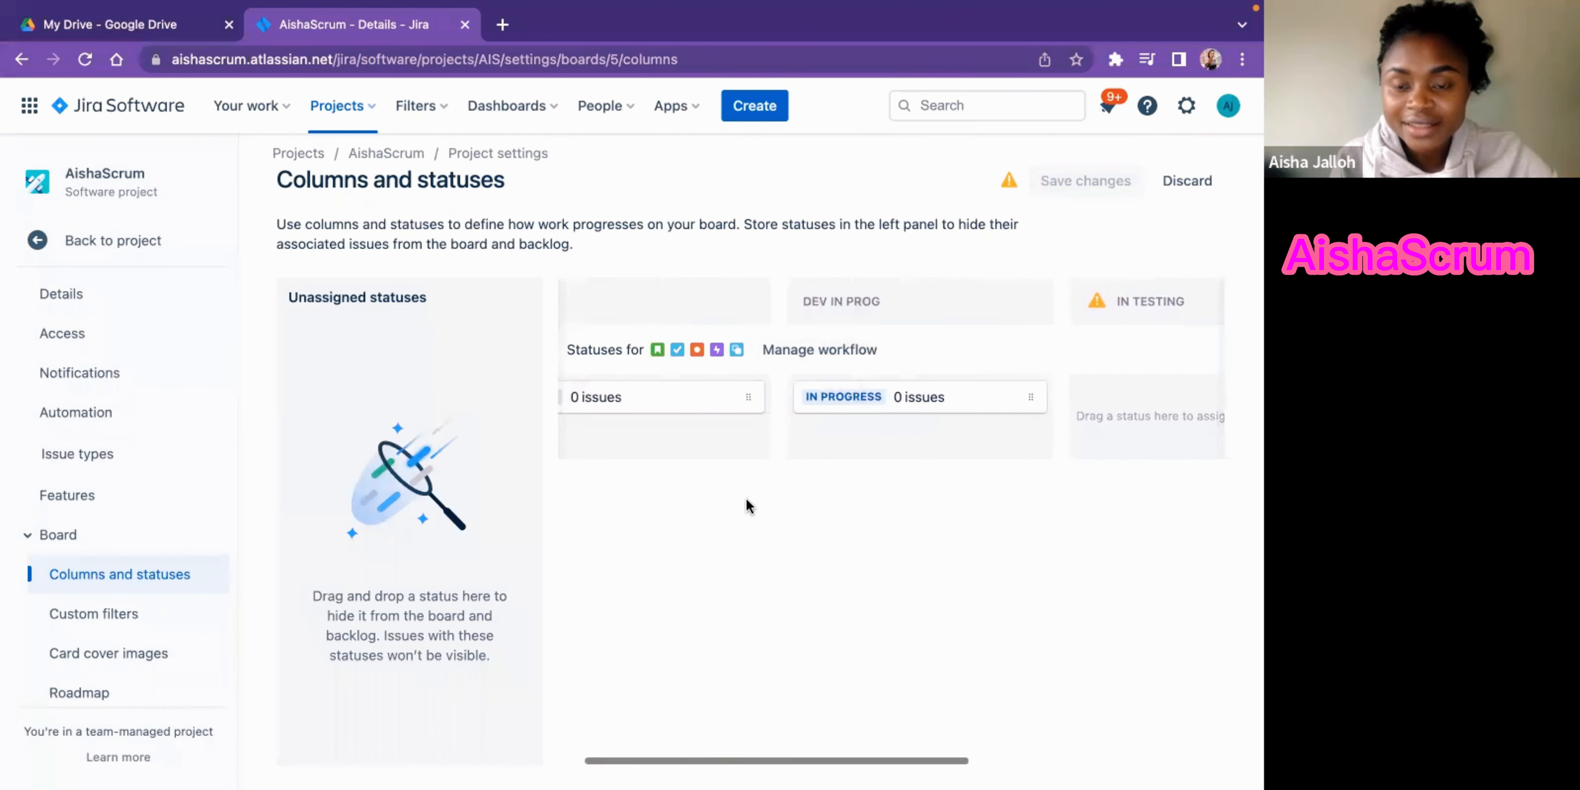
{"action": "scroll", "coordinate": [722, 421], "scroll_direction": "right", "scroll_amount": 3}
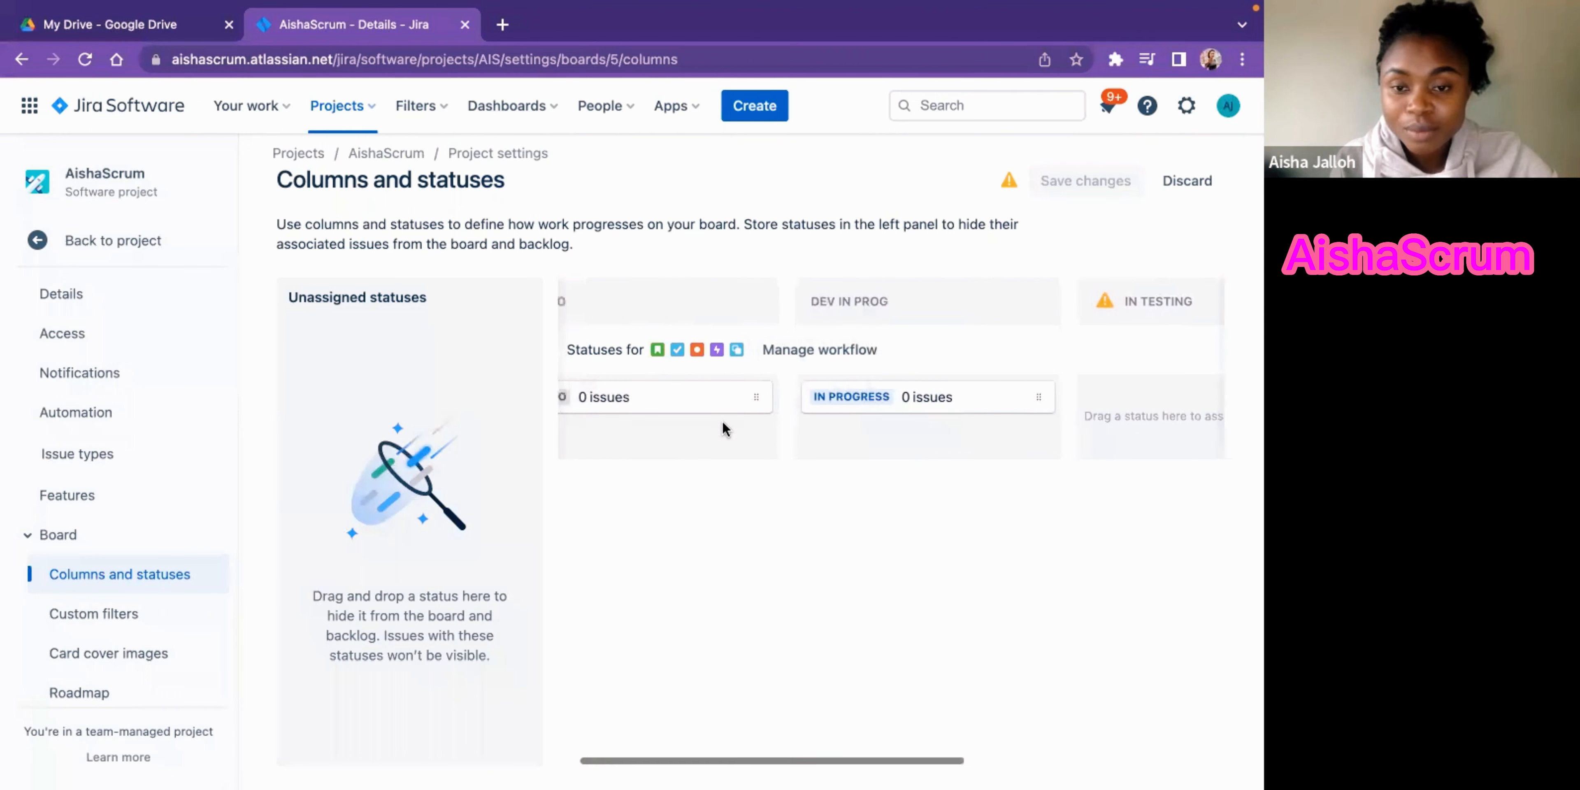
{"action": "scroll", "coordinate": [722, 421], "scroll_direction": "left", "scroll_amount": 3}
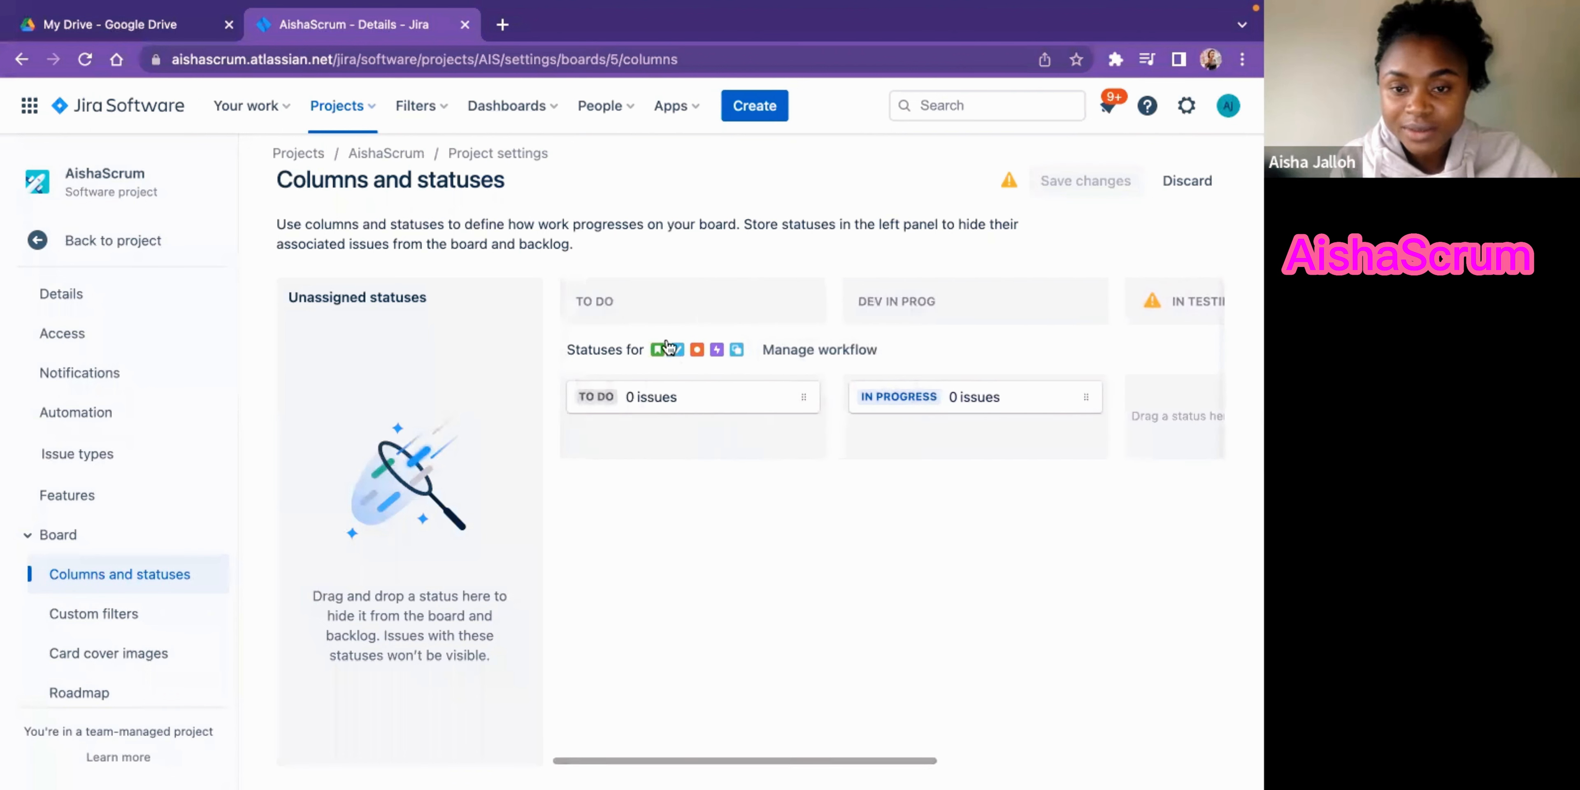
{"action": "scroll", "coordinate": [948, 377], "scroll_direction": "right", "scroll_amount": 6}
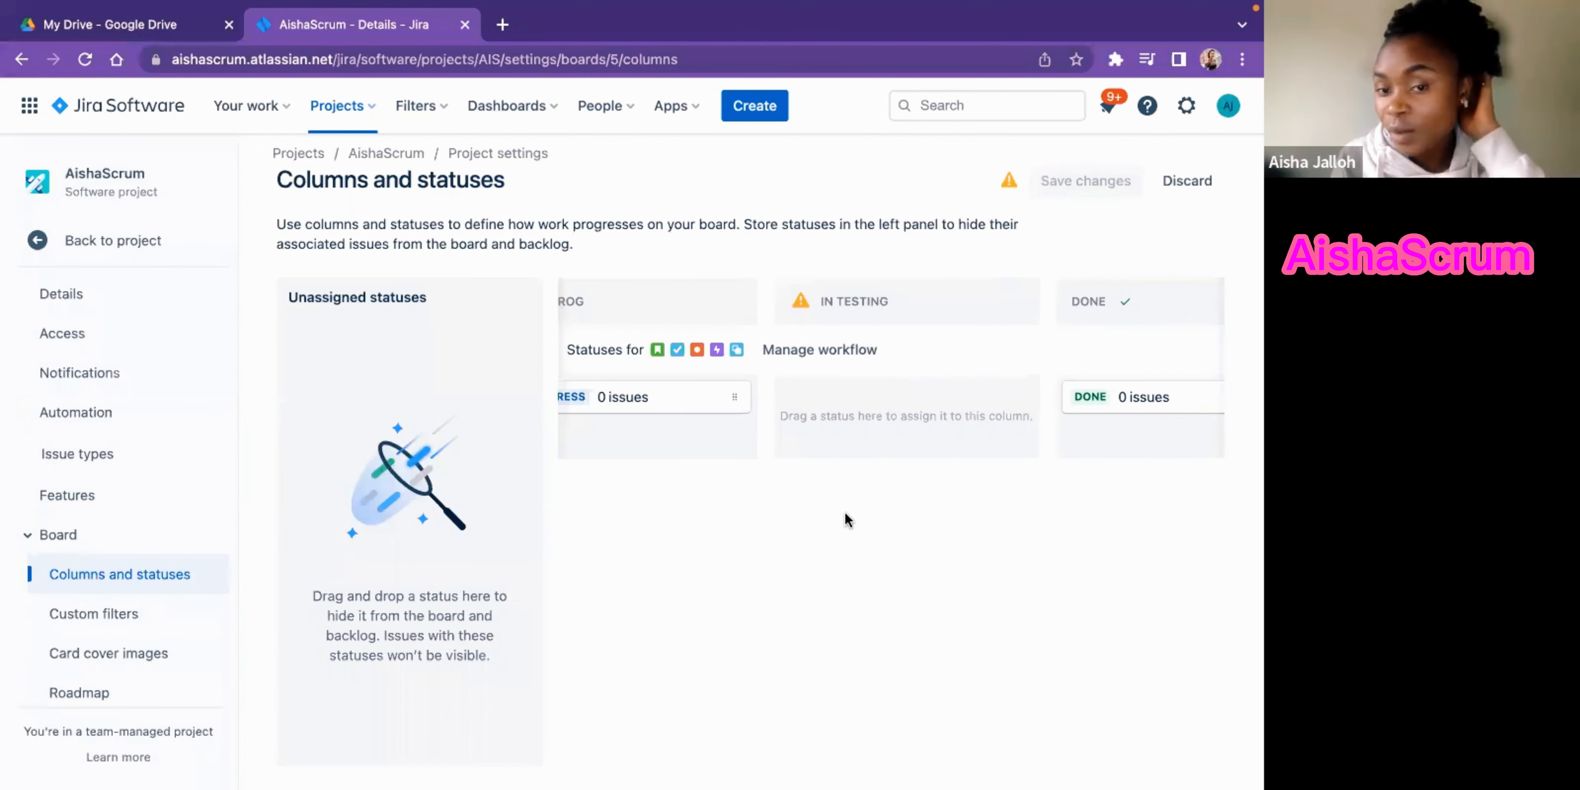
- Return to the AIS Board from the project settings and open the board's configuration
{"action": "scroll", "coordinate": [845, 520], "scroll_direction": "left", "scroll_amount": 2}
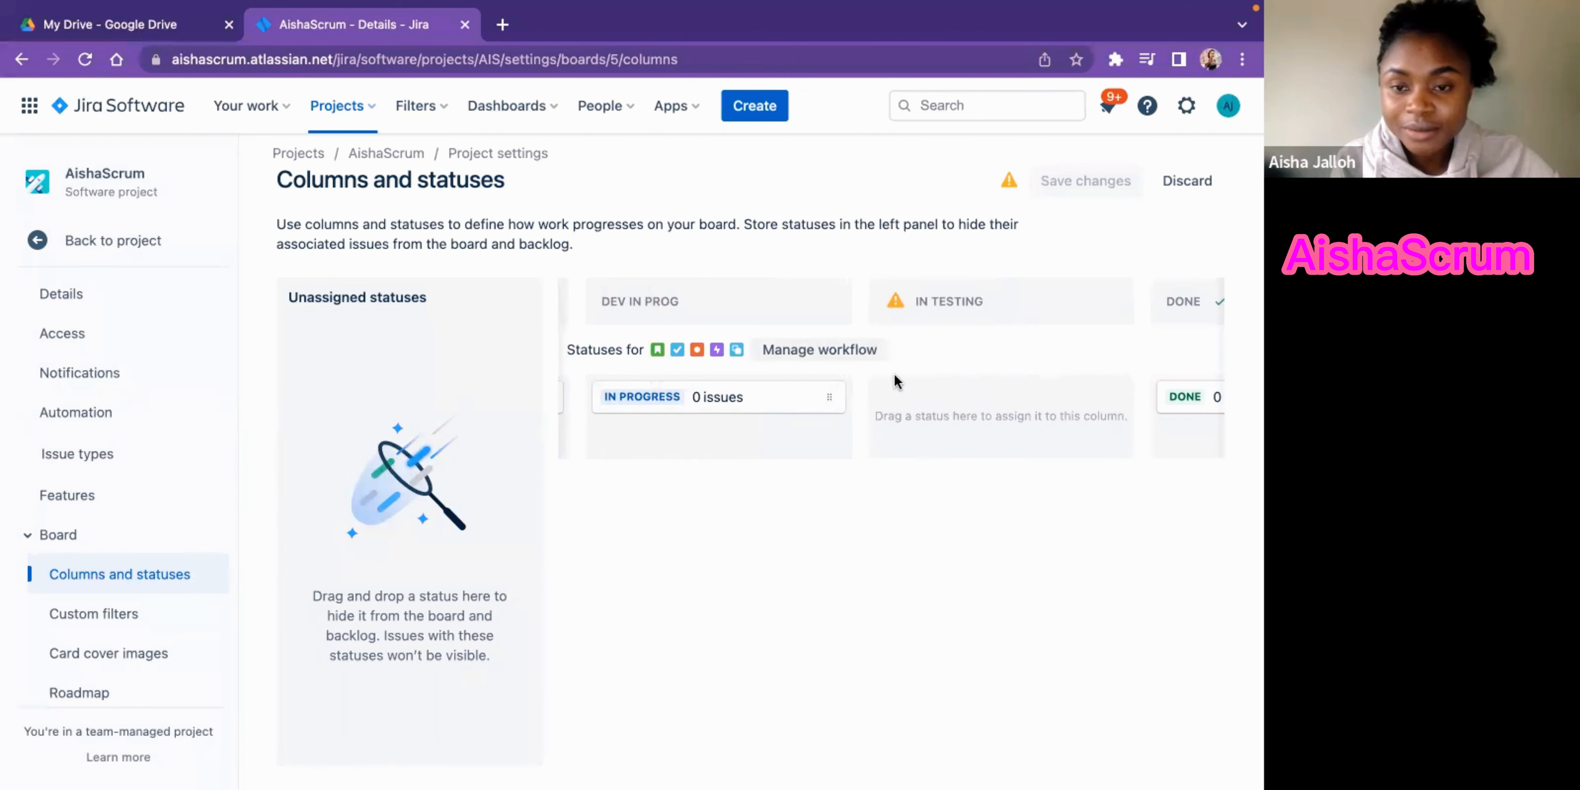
{"action": "mouse_move", "coordinate": [890, 314]}
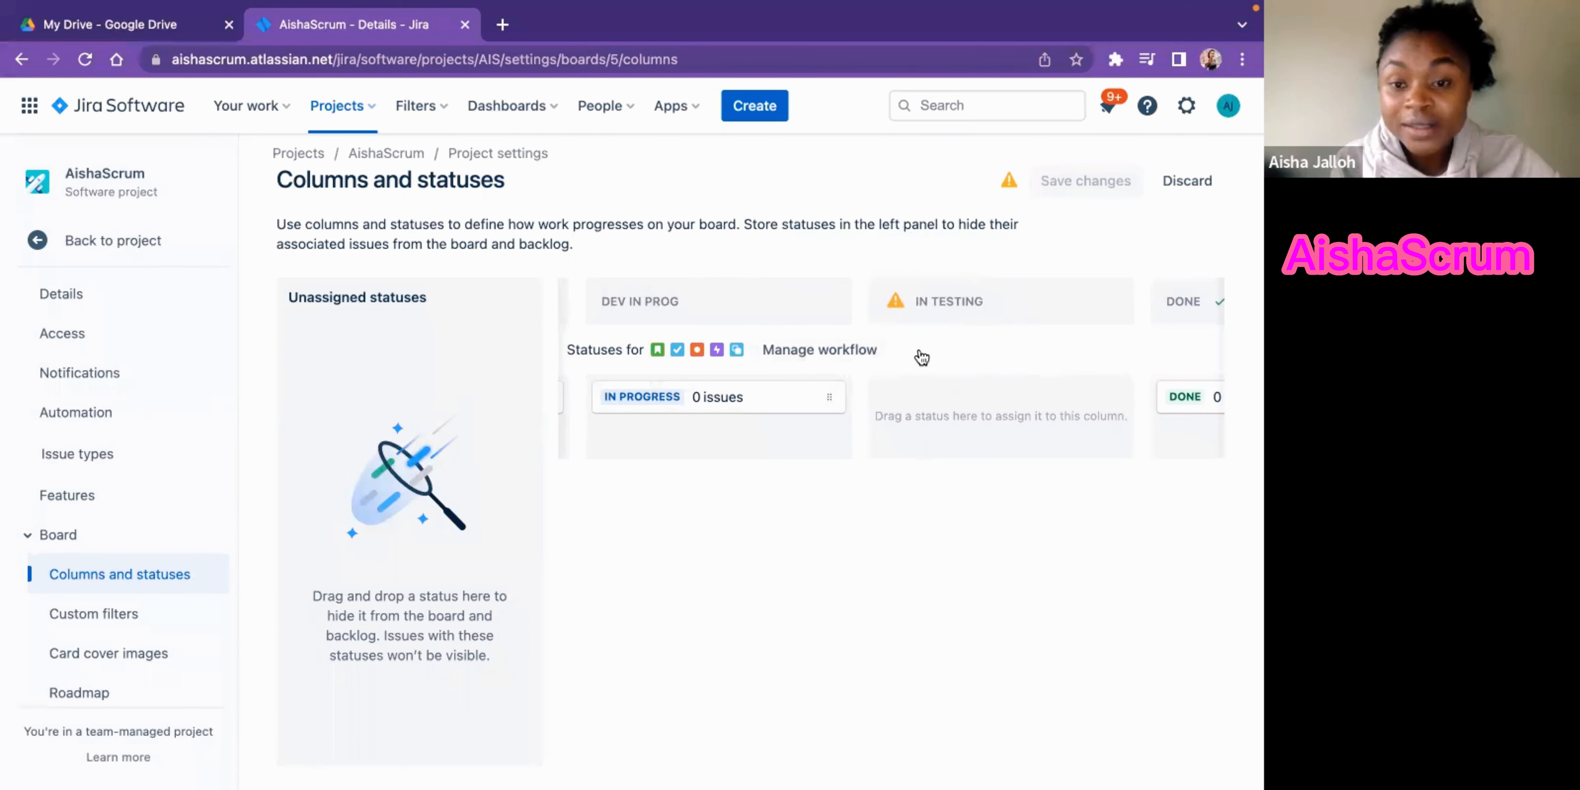
{"action": "scroll", "coordinate": [921, 358], "scroll_direction": "right", "scroll_amount": 2}
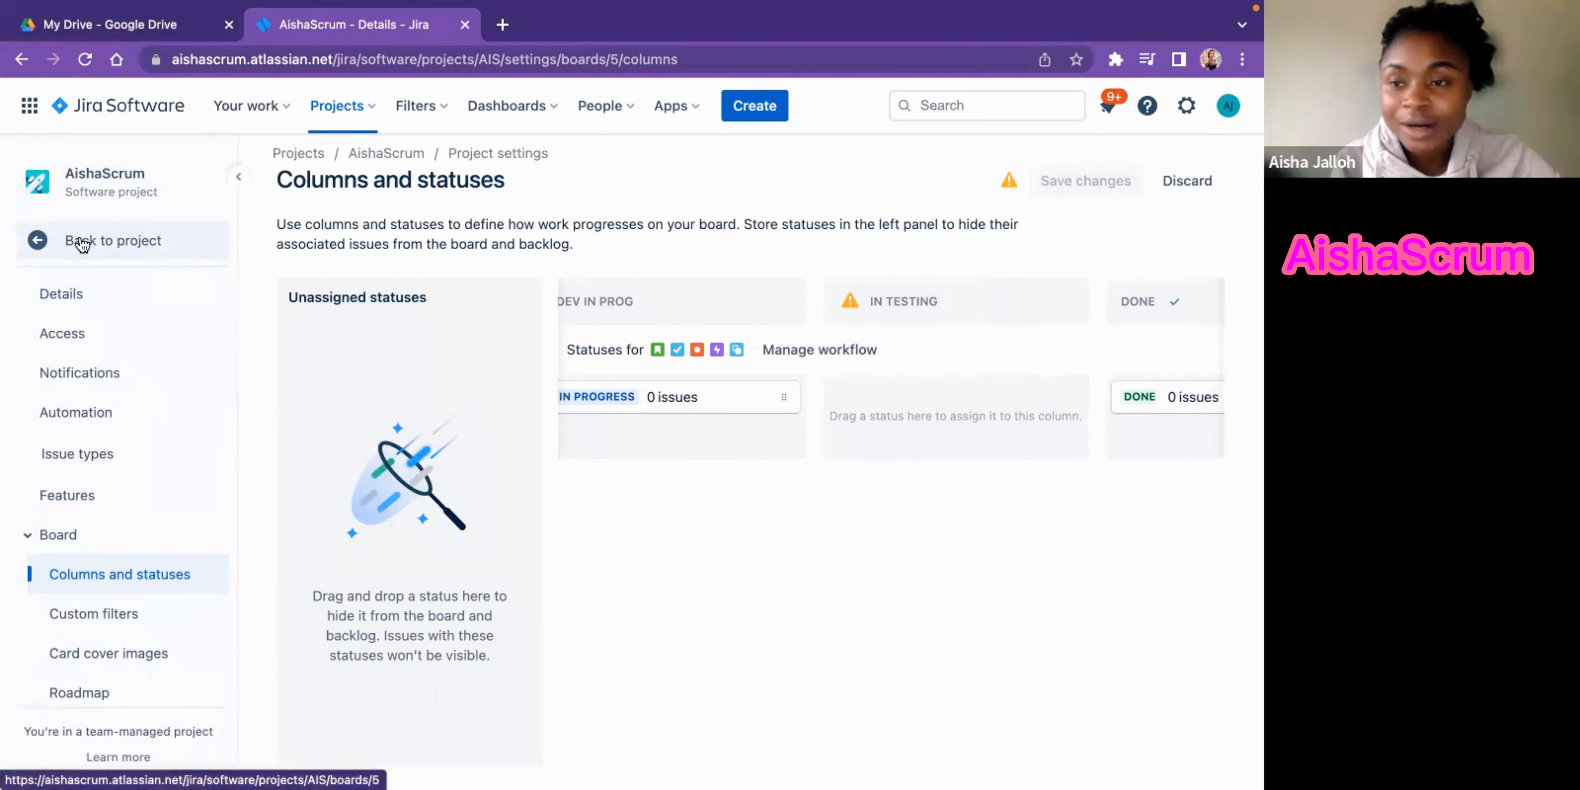
{"action": "left_click", "coordinate": [65, 242]}
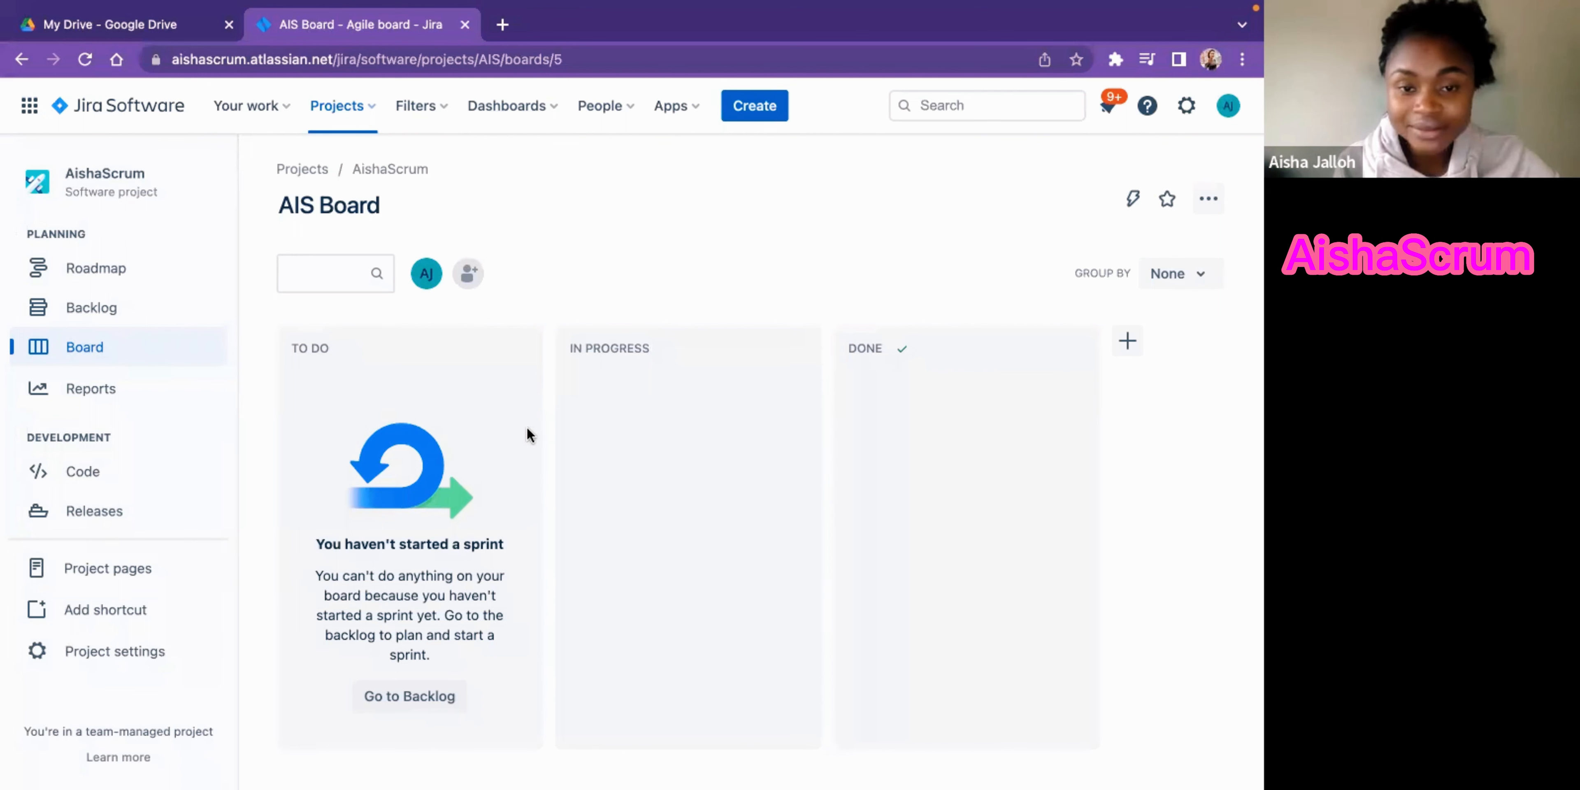
{"action": "left_click", "coordinate": [1210, 199]}
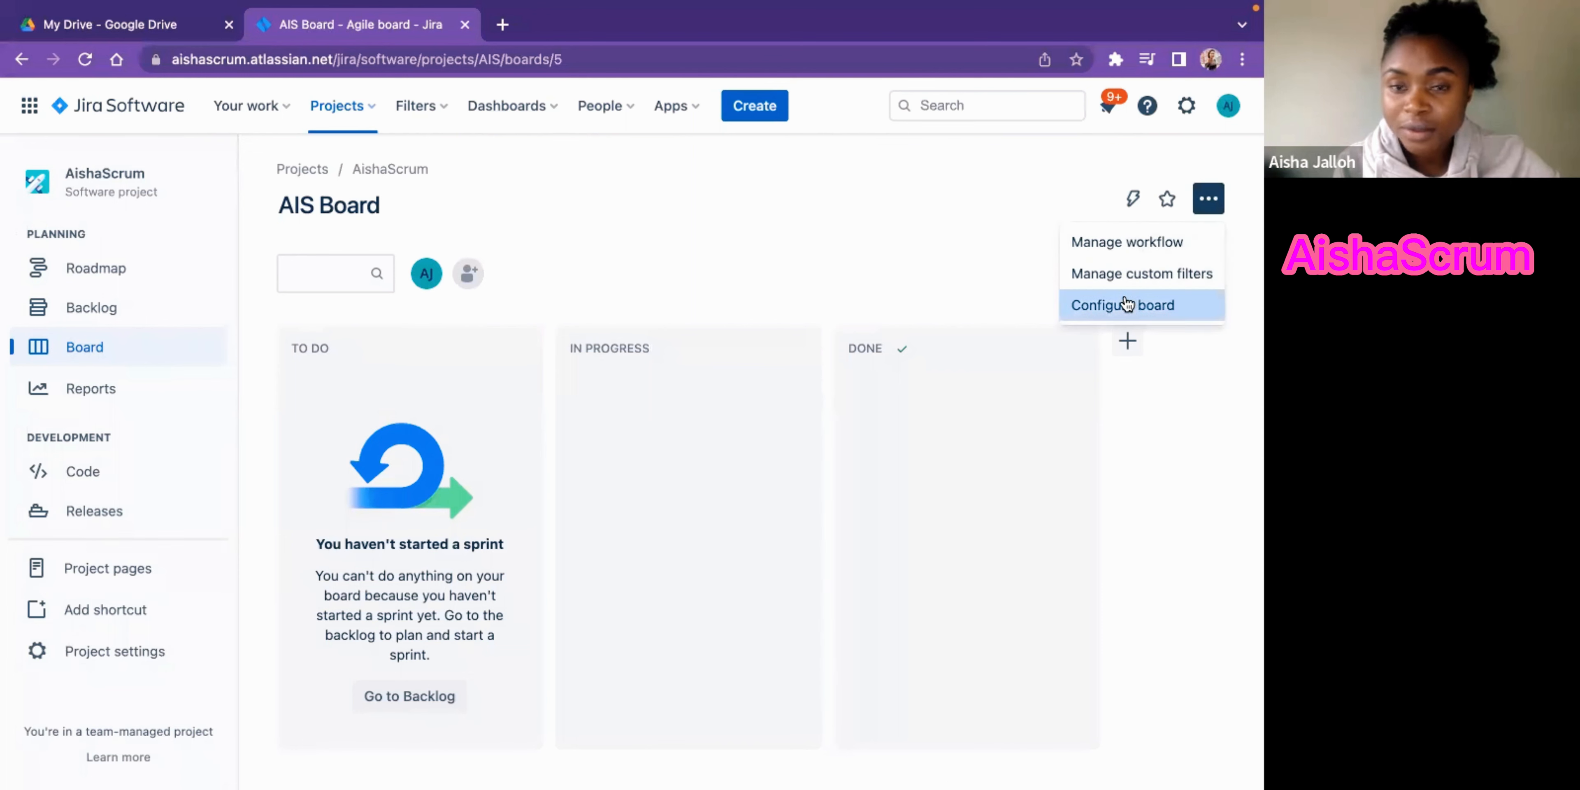
{"action": "left_click", "coordinate": [1126, 305]}
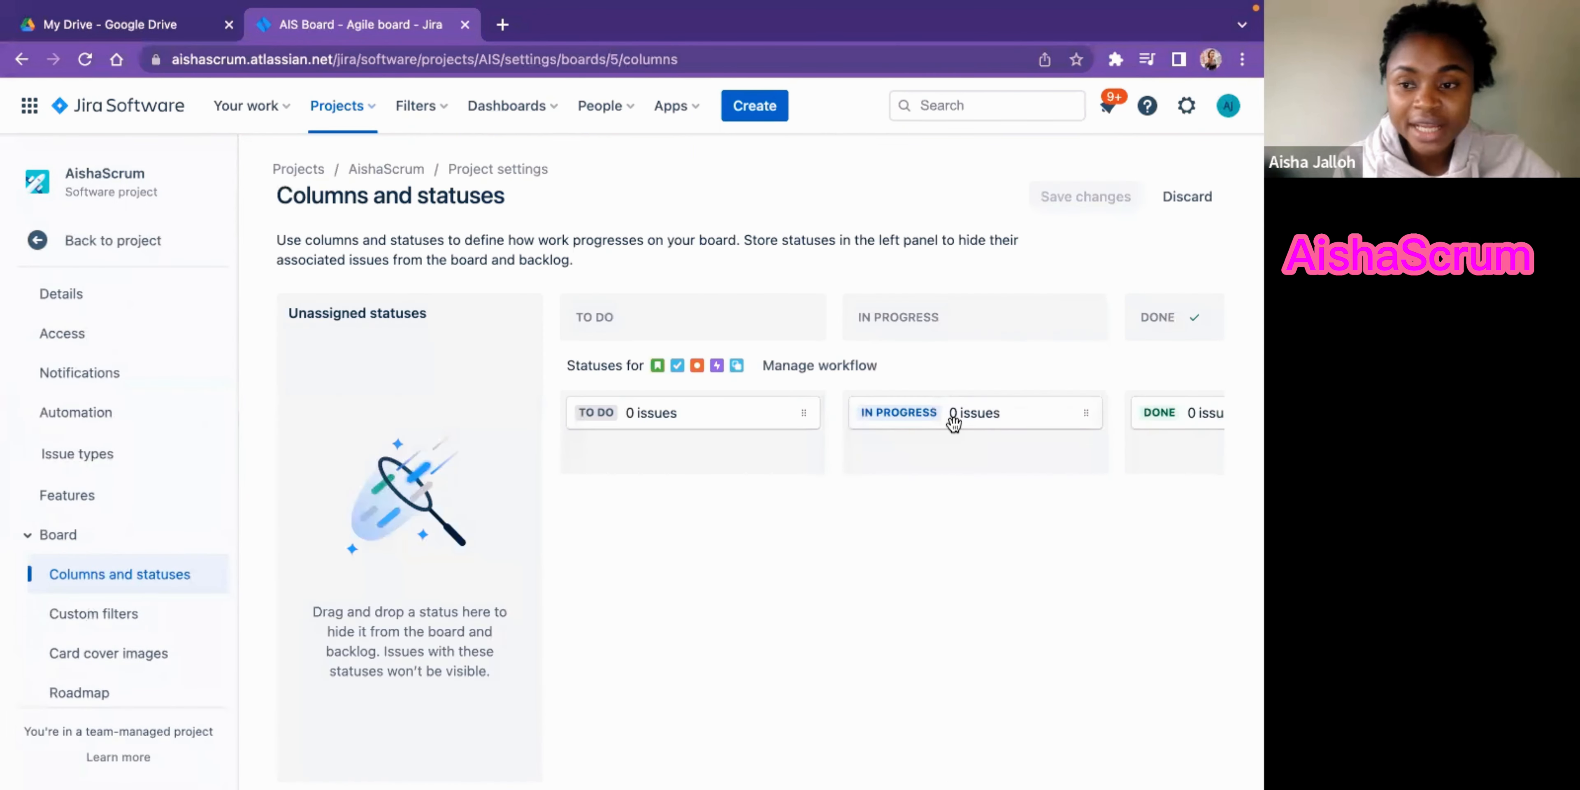
- Try to add a board column named "IN Testing" and place it between the In Progress and Done columns
{"action": "scroll", "coordinate": [952, 422], "scroll_direction": "right", "scroll_amount": 5}
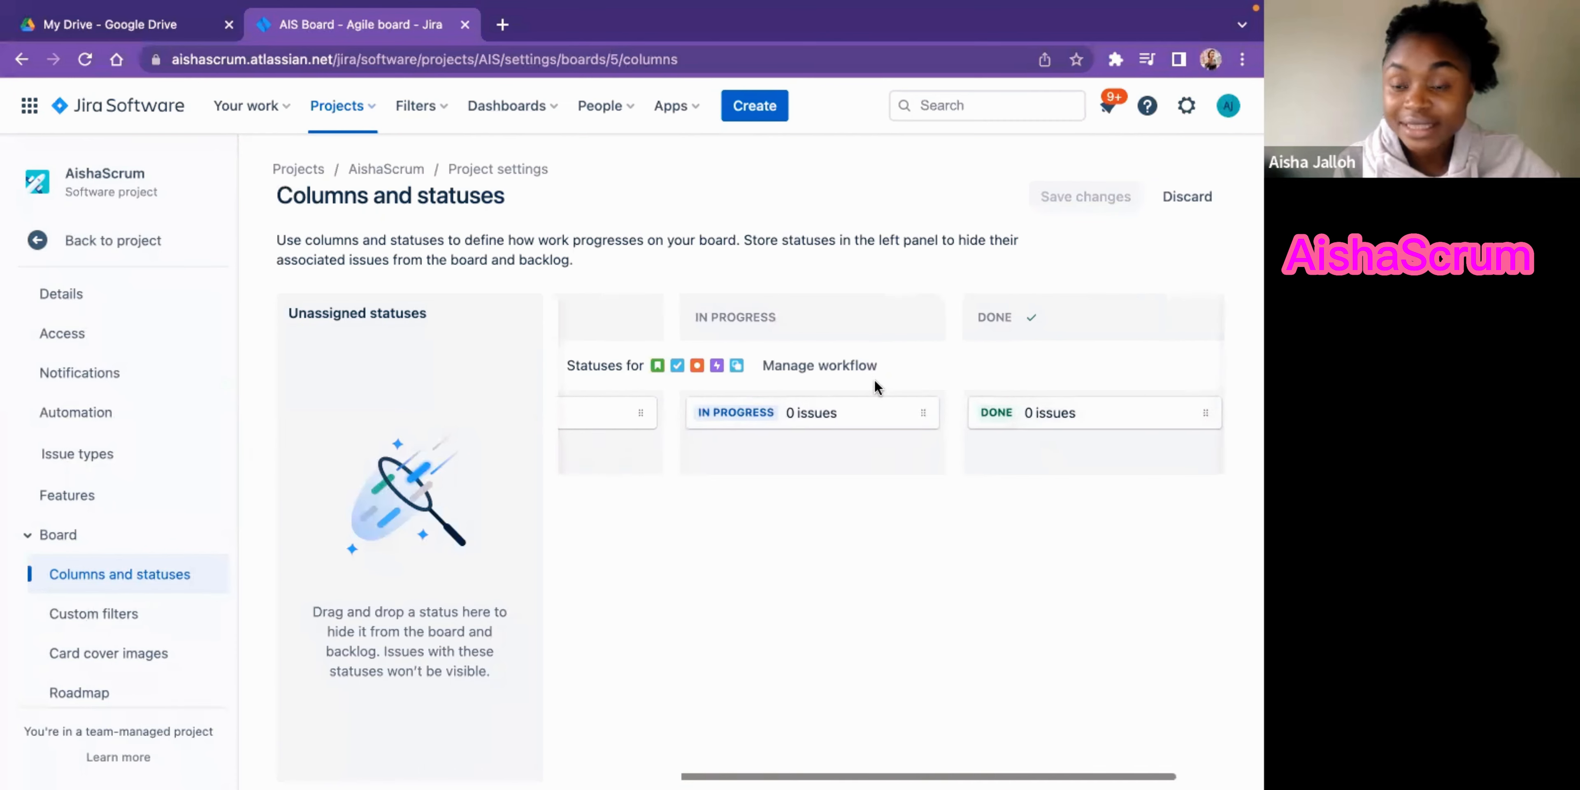
{"action": "scroll", "coordinate": [874, 379], "scroll_direction": "right", "scroll_amount": 2}
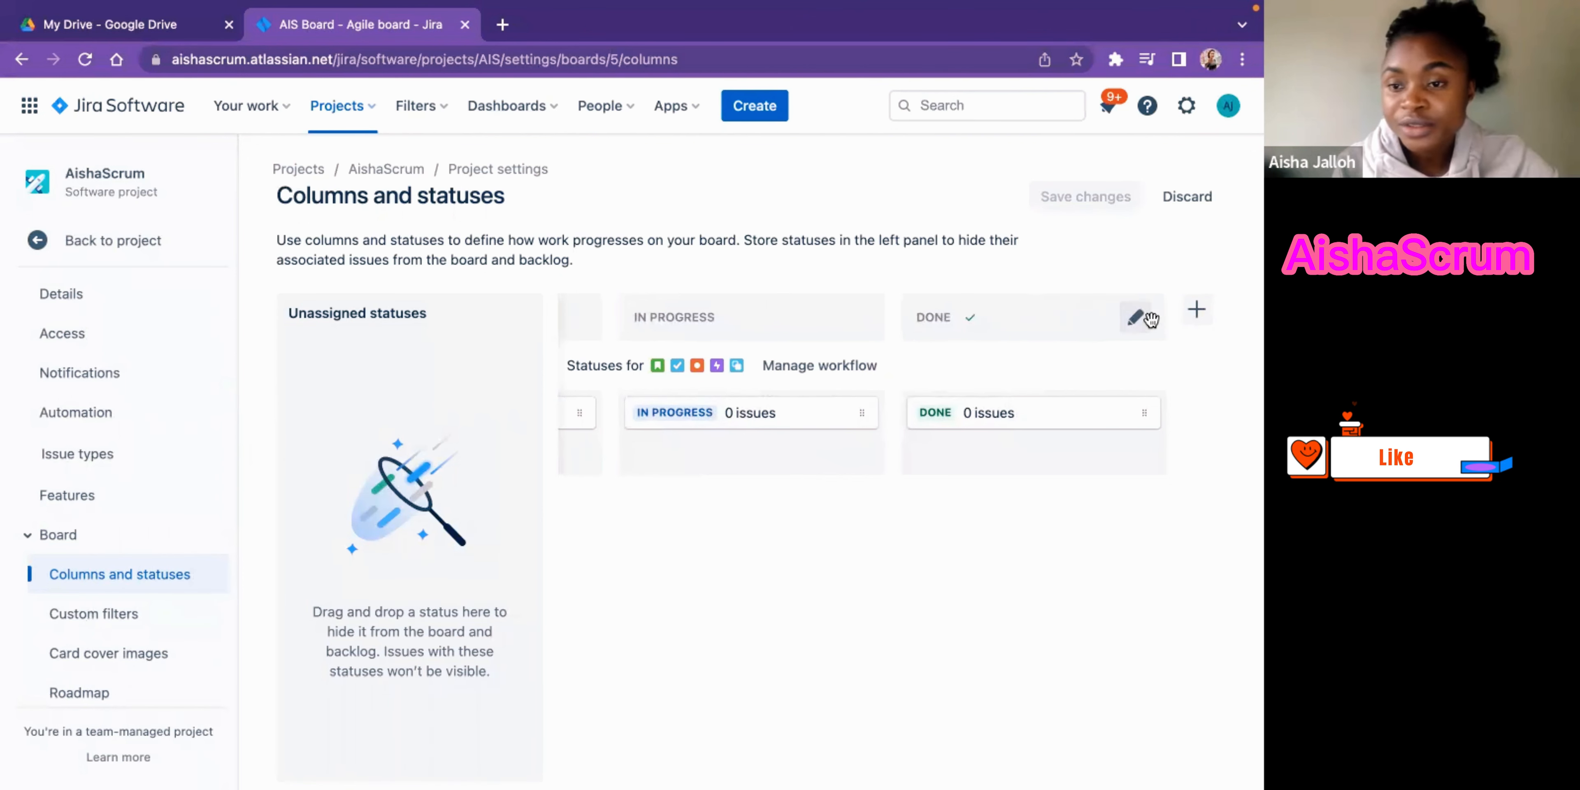
{"action": "left_click", "coordinate": [1196, 308]}
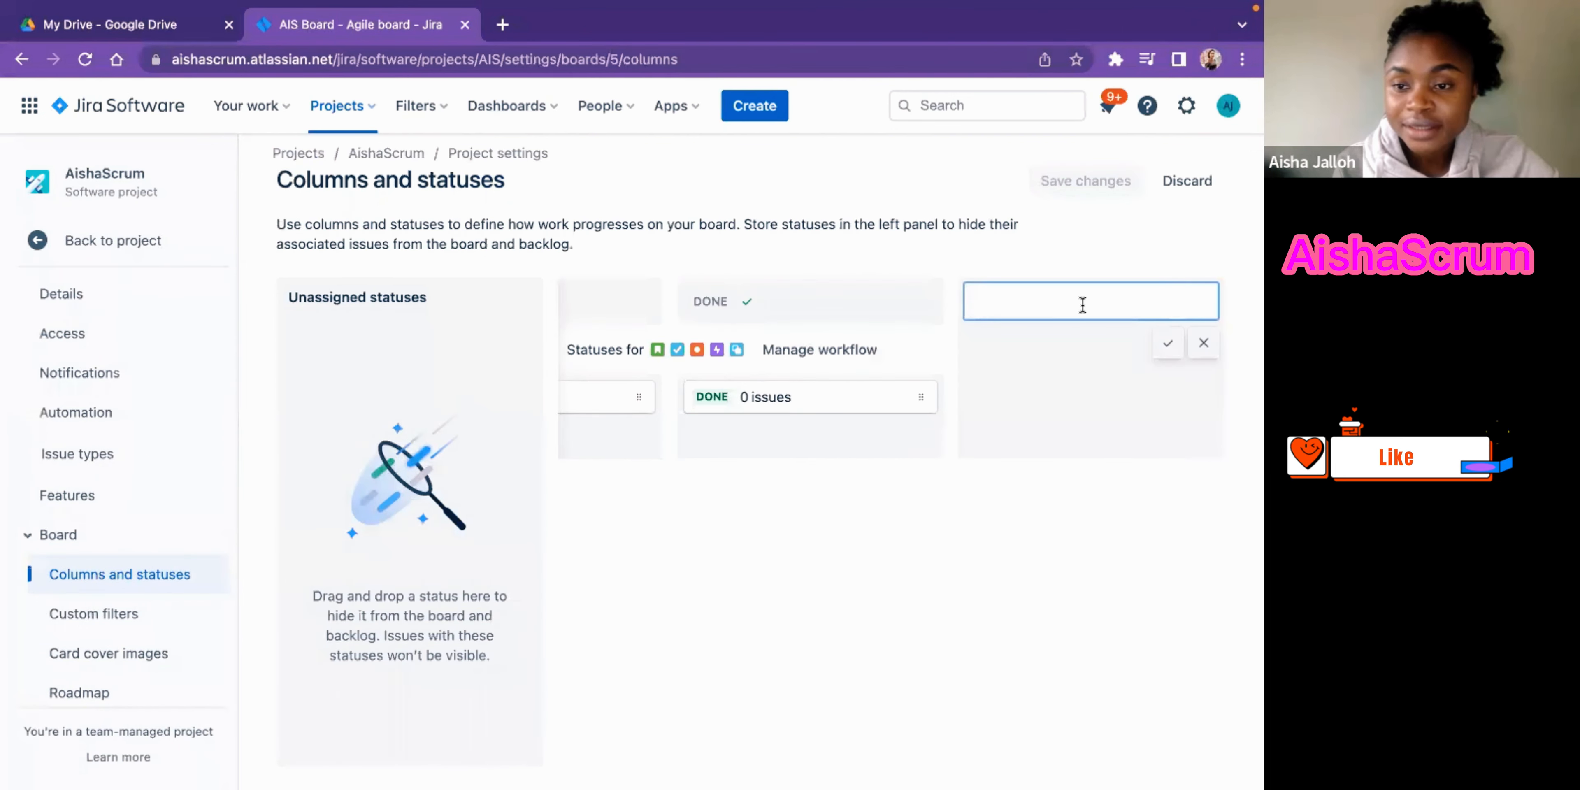
{"action": "type", "text": "I"}
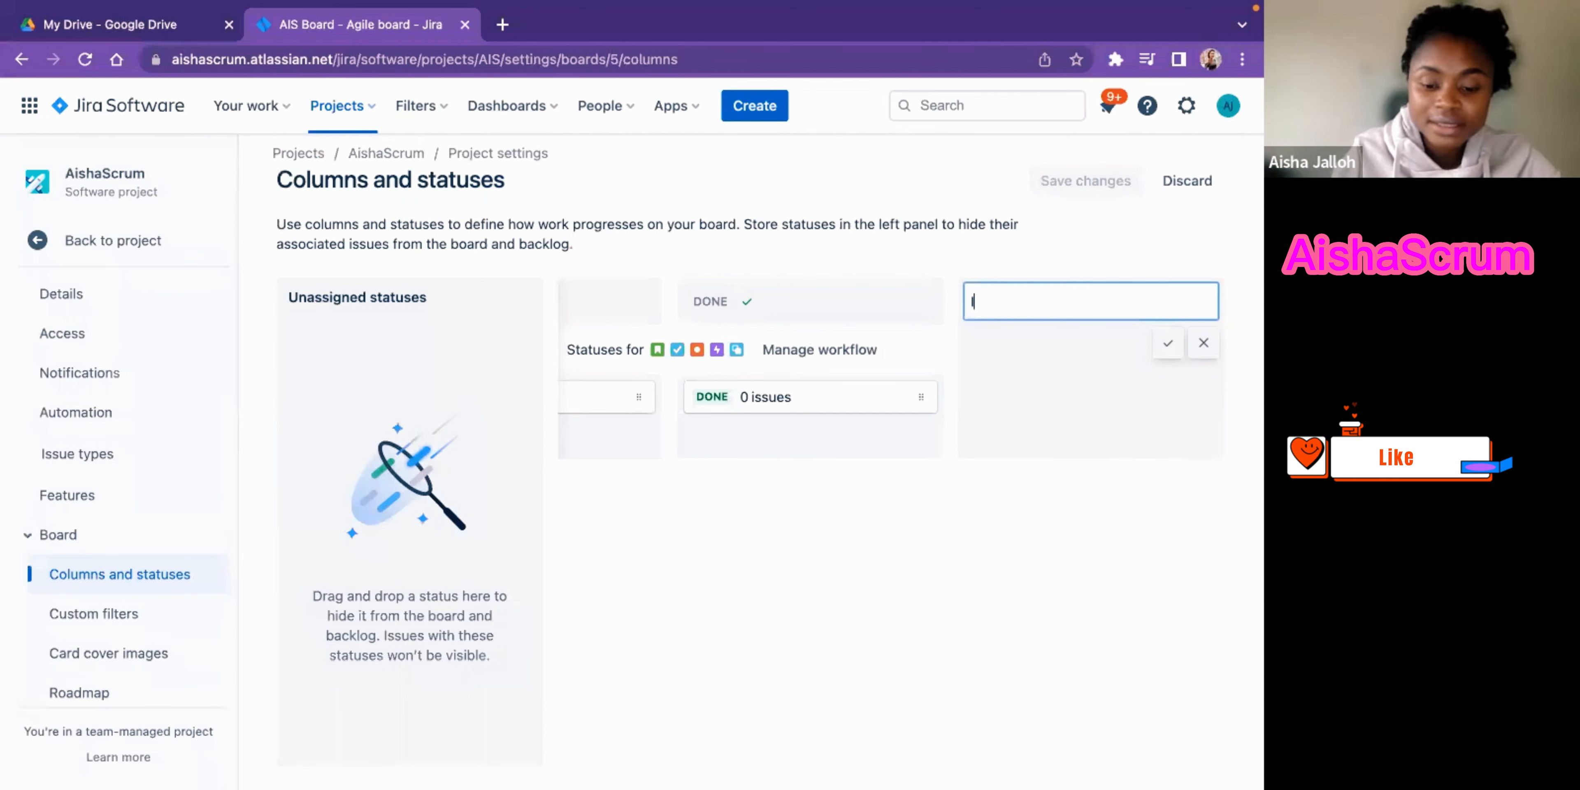
{"action": "type", "text": "N Test"}
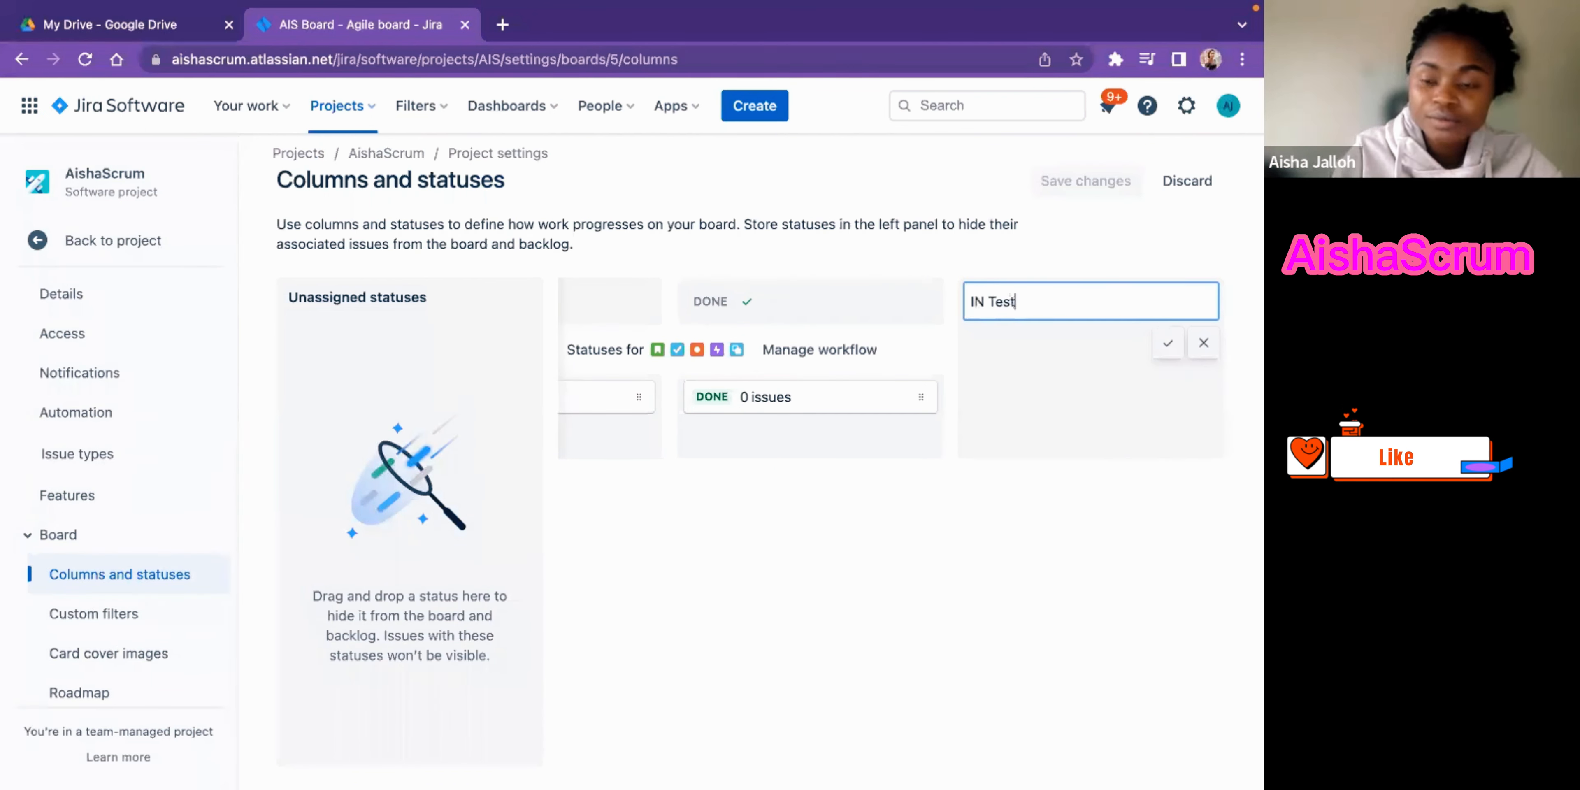
{"action": "type", "text": "ing"}
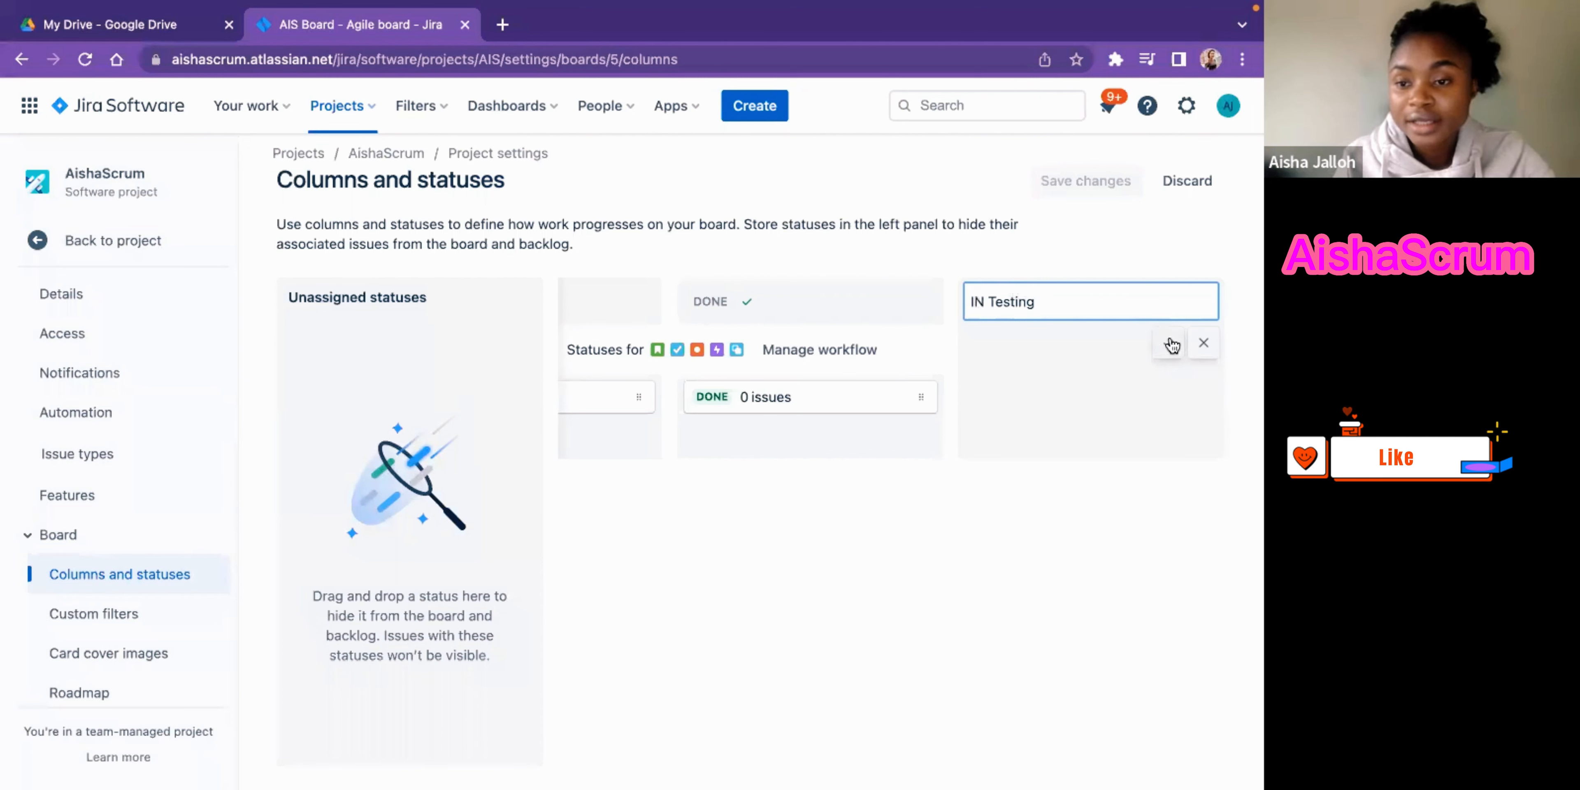
{"action": "left_click", "coordinate": [1171, 347]}
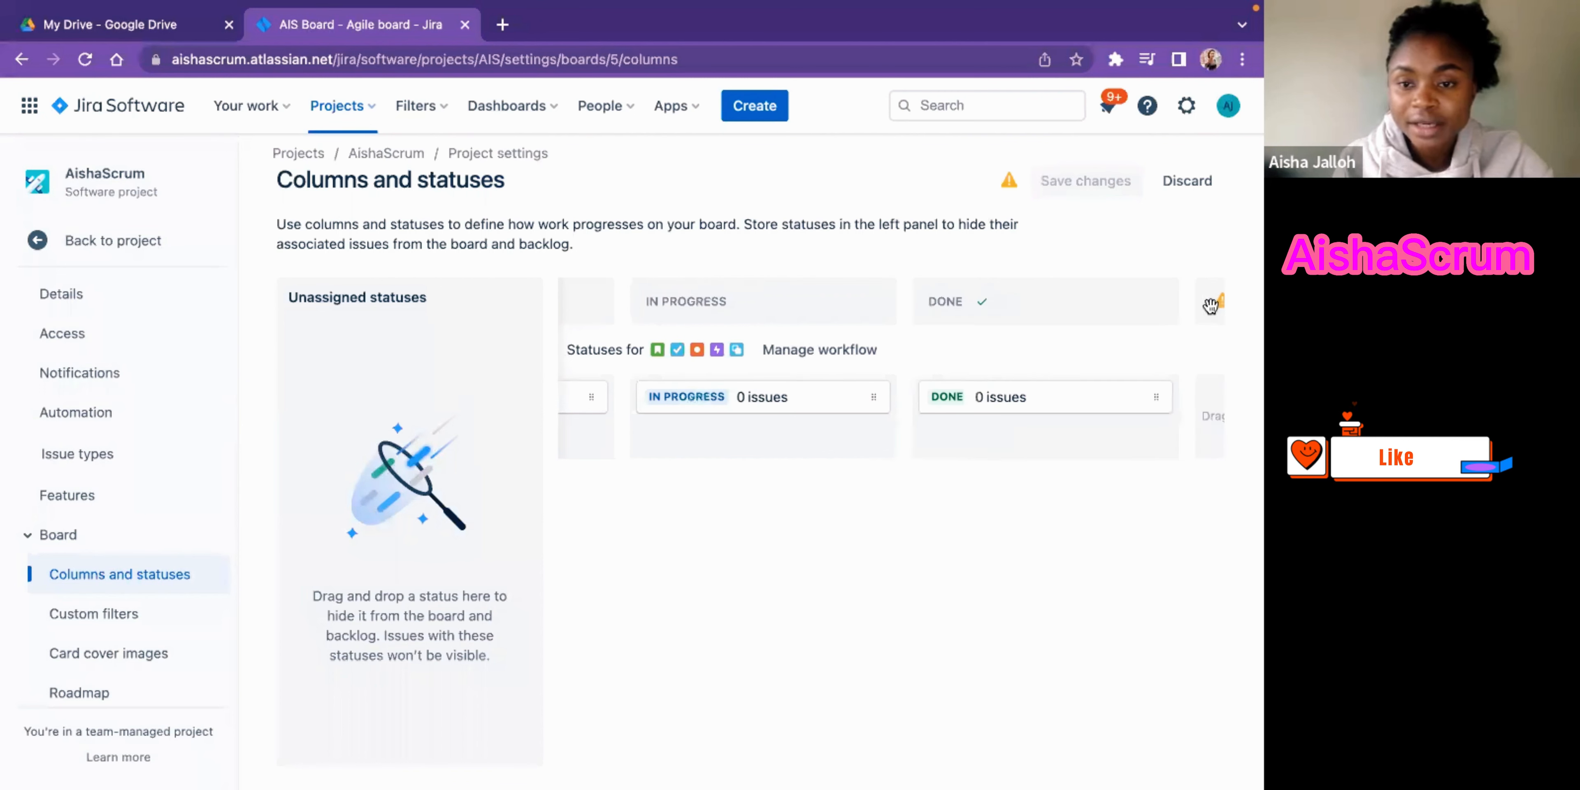
{"action": "left_click_drag", "start_coordinate": [1121, 324], "coordinate": [881, 319]}
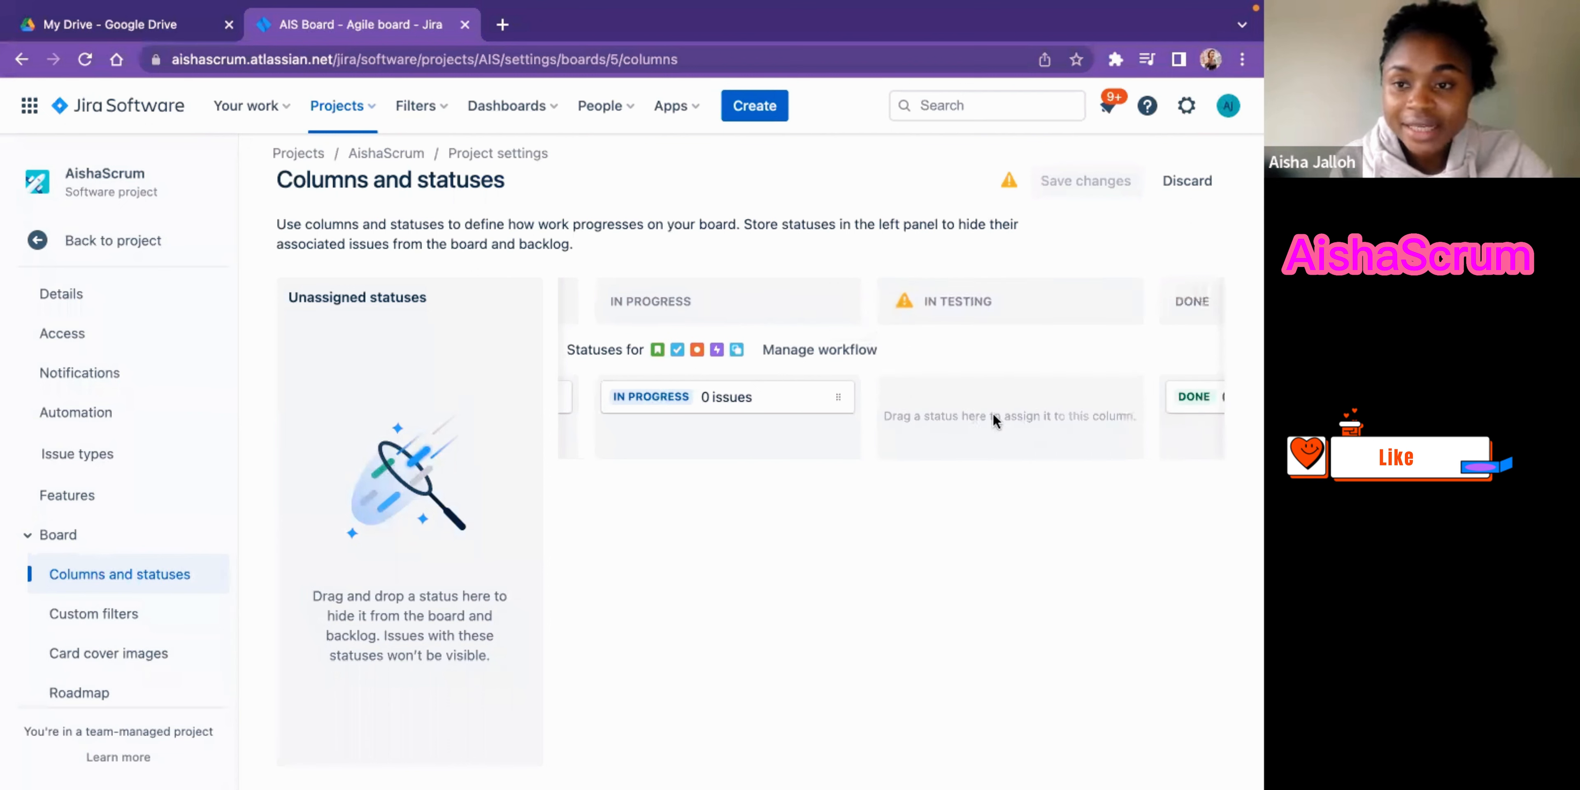
- Open the workflow behind the board's statuses for editing
{"action": "scroll", "coordinate": [1055, 431], "scroll_direction": "right", "scroll_amount": 5}
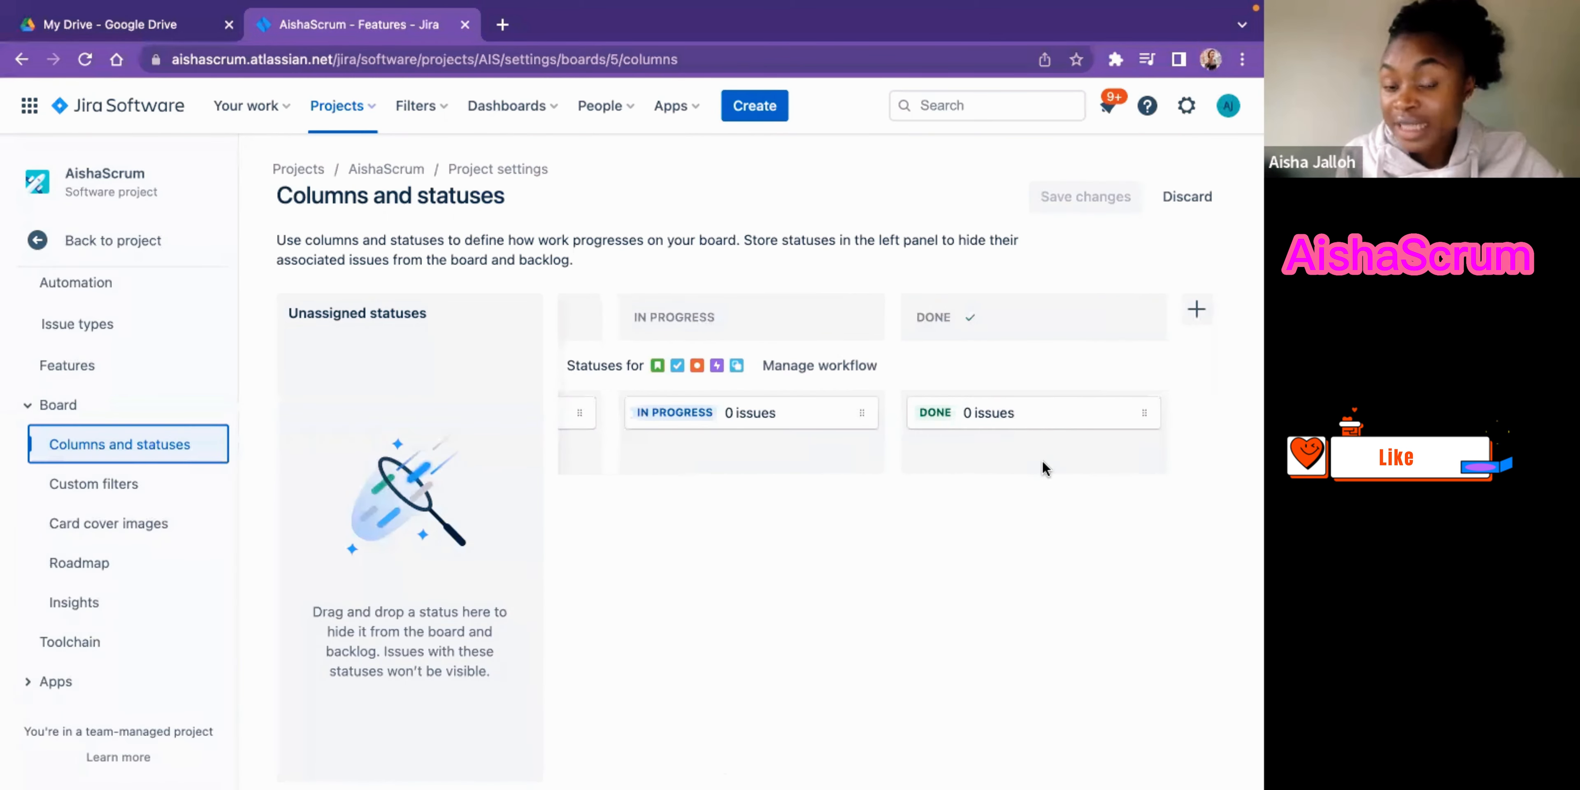
{"action": "scroll", "coordinate": [1046, 469], "scroll_direction": "left", "scroll_amount": 5}
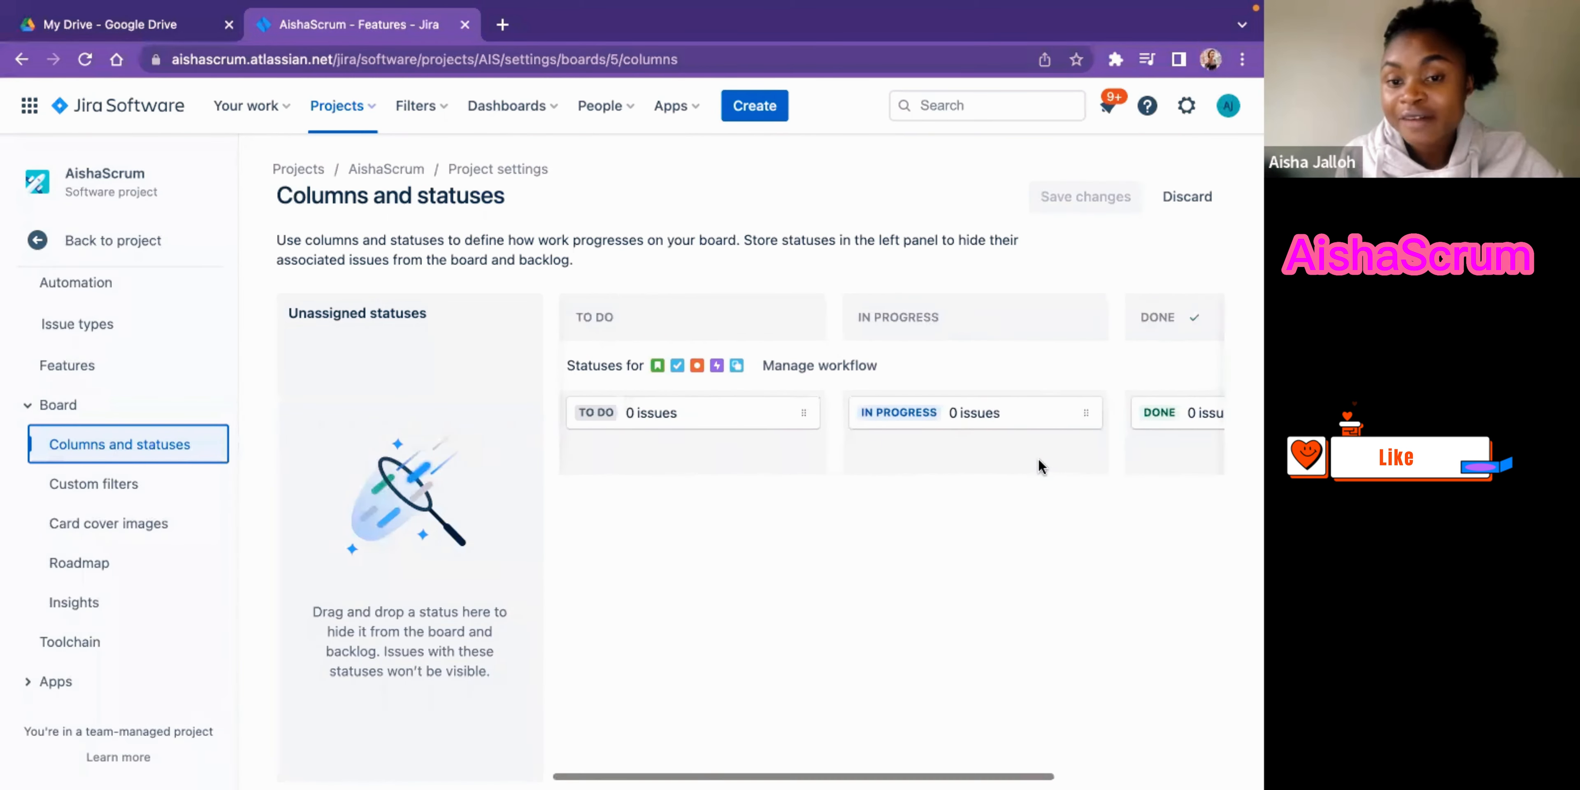
{"action": "left_click", "coordinate": [815, 366]}
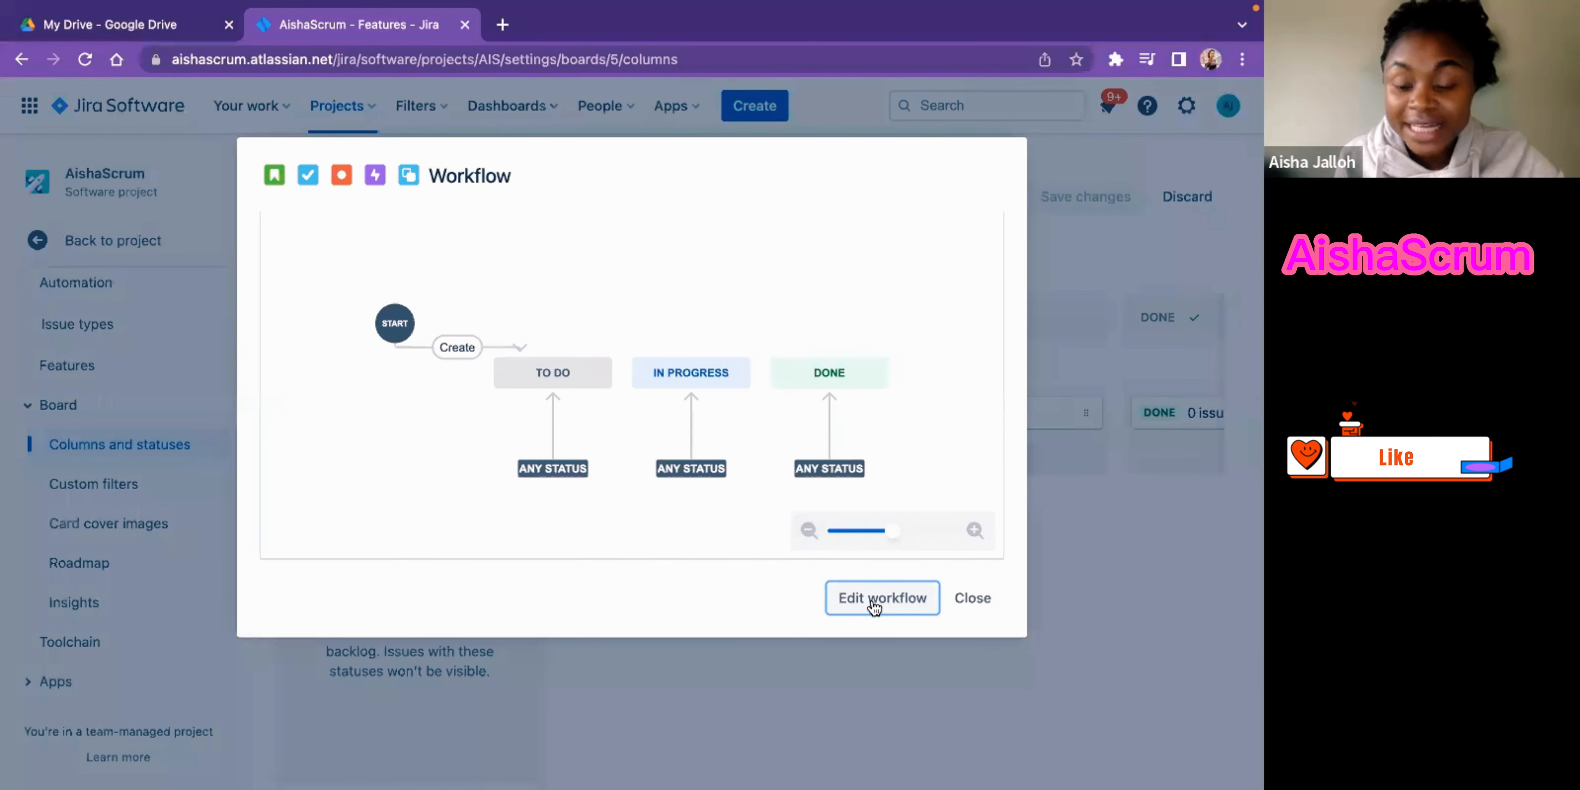
{"action": "left_click", "coordinate": [874, 596]}
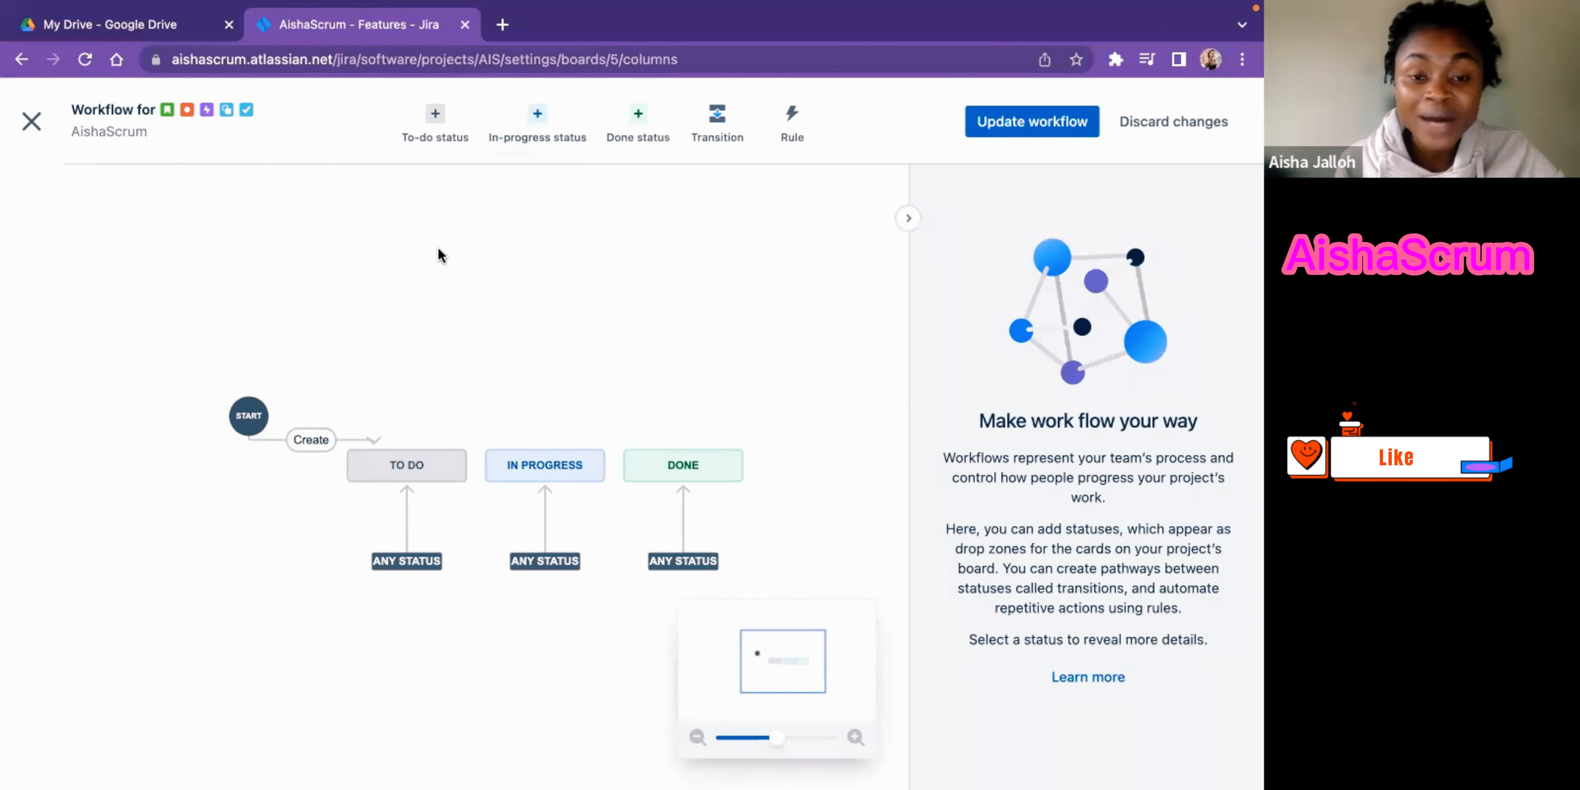
- Create a new in-progress status named "IN Testing" and add it to the workflow
{"action": "left_click", "coordinate": [535, 114]}
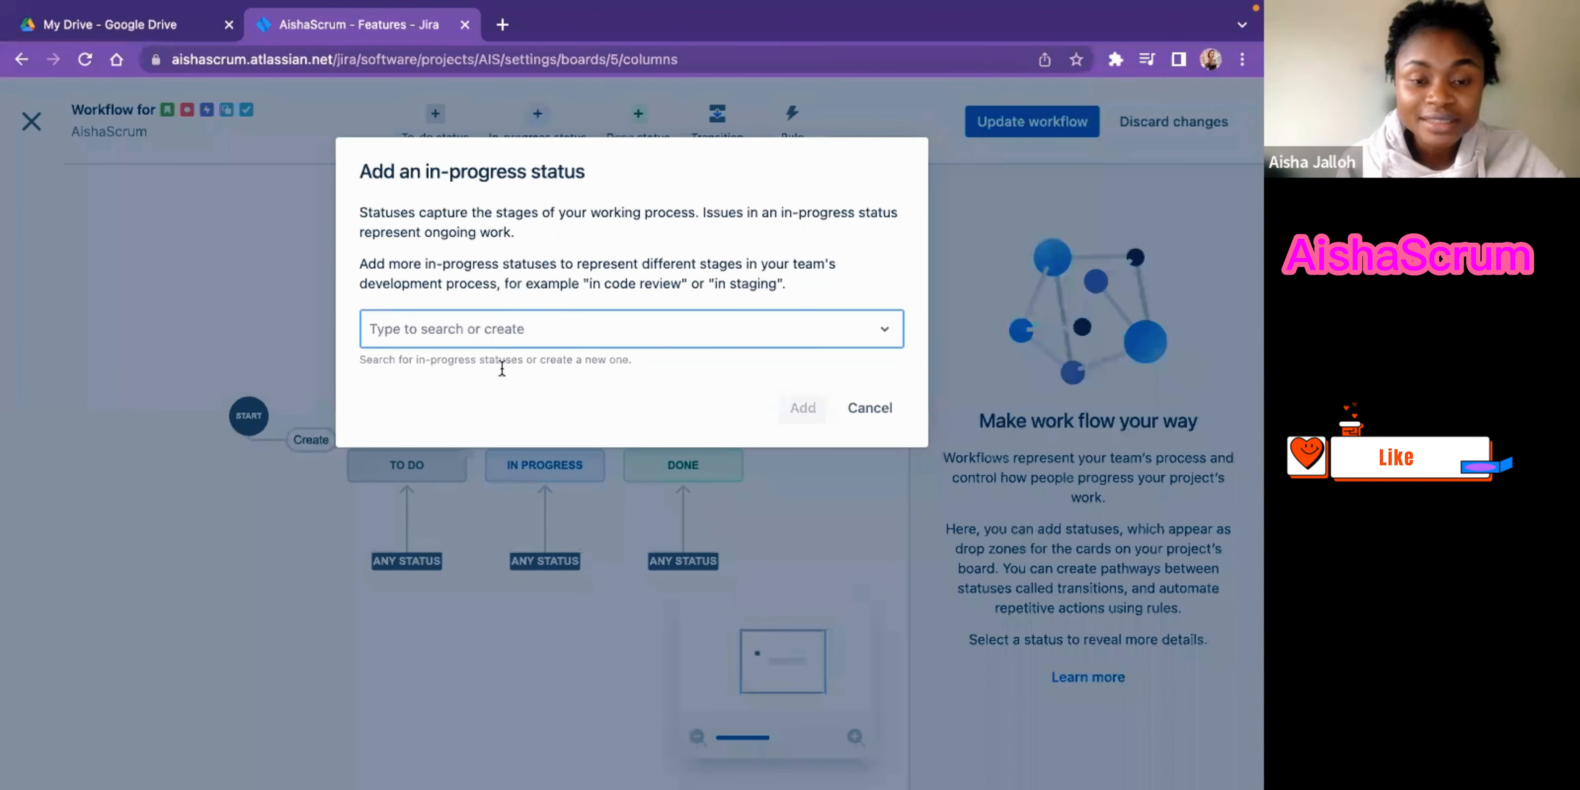
{"action": "left_click", "coordinate": [882, 333]}
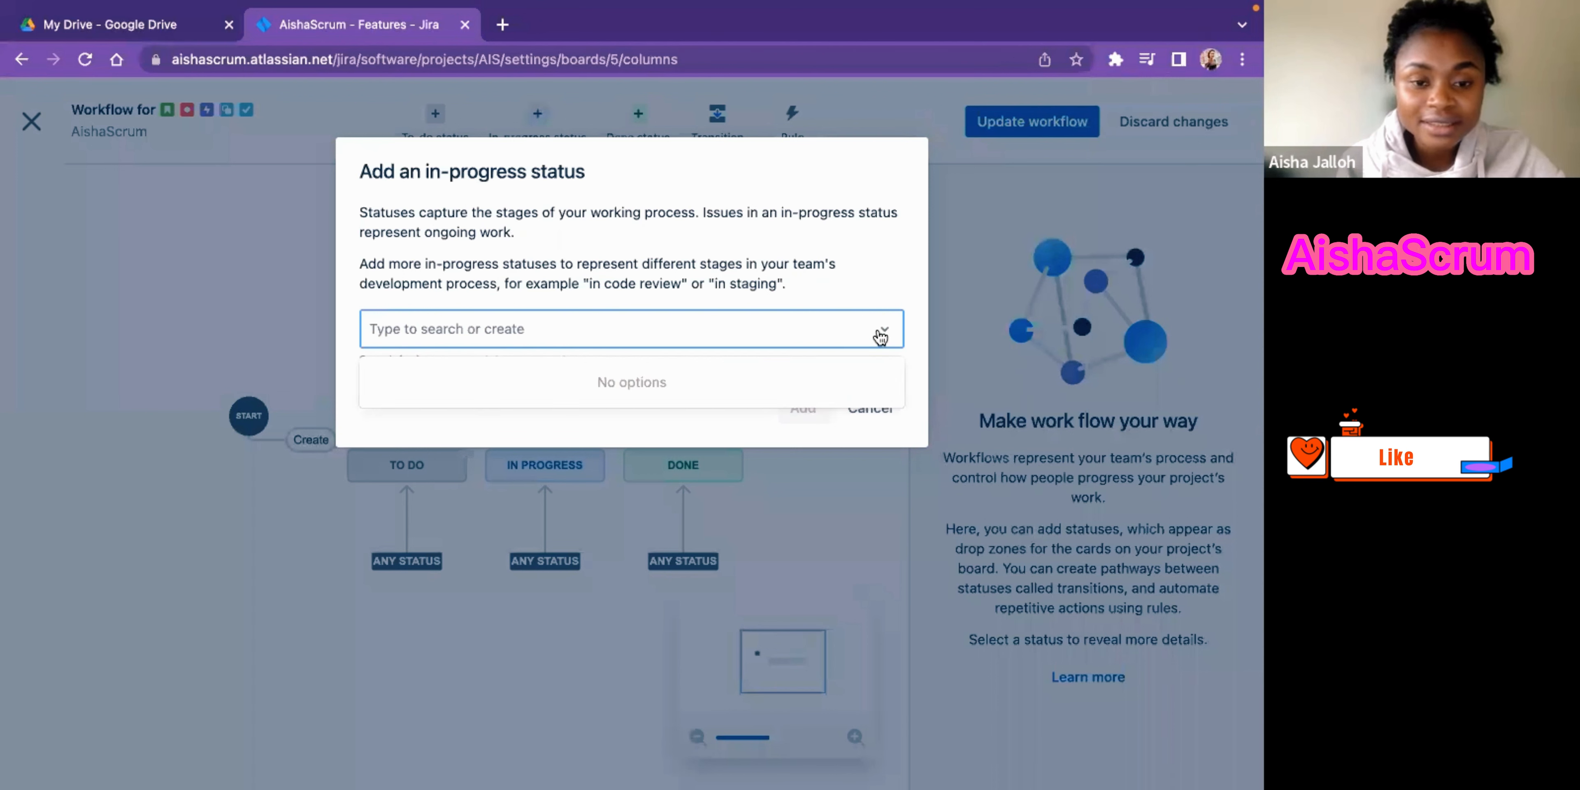
{"action": "left_click", "coordinate": [880, 331]}
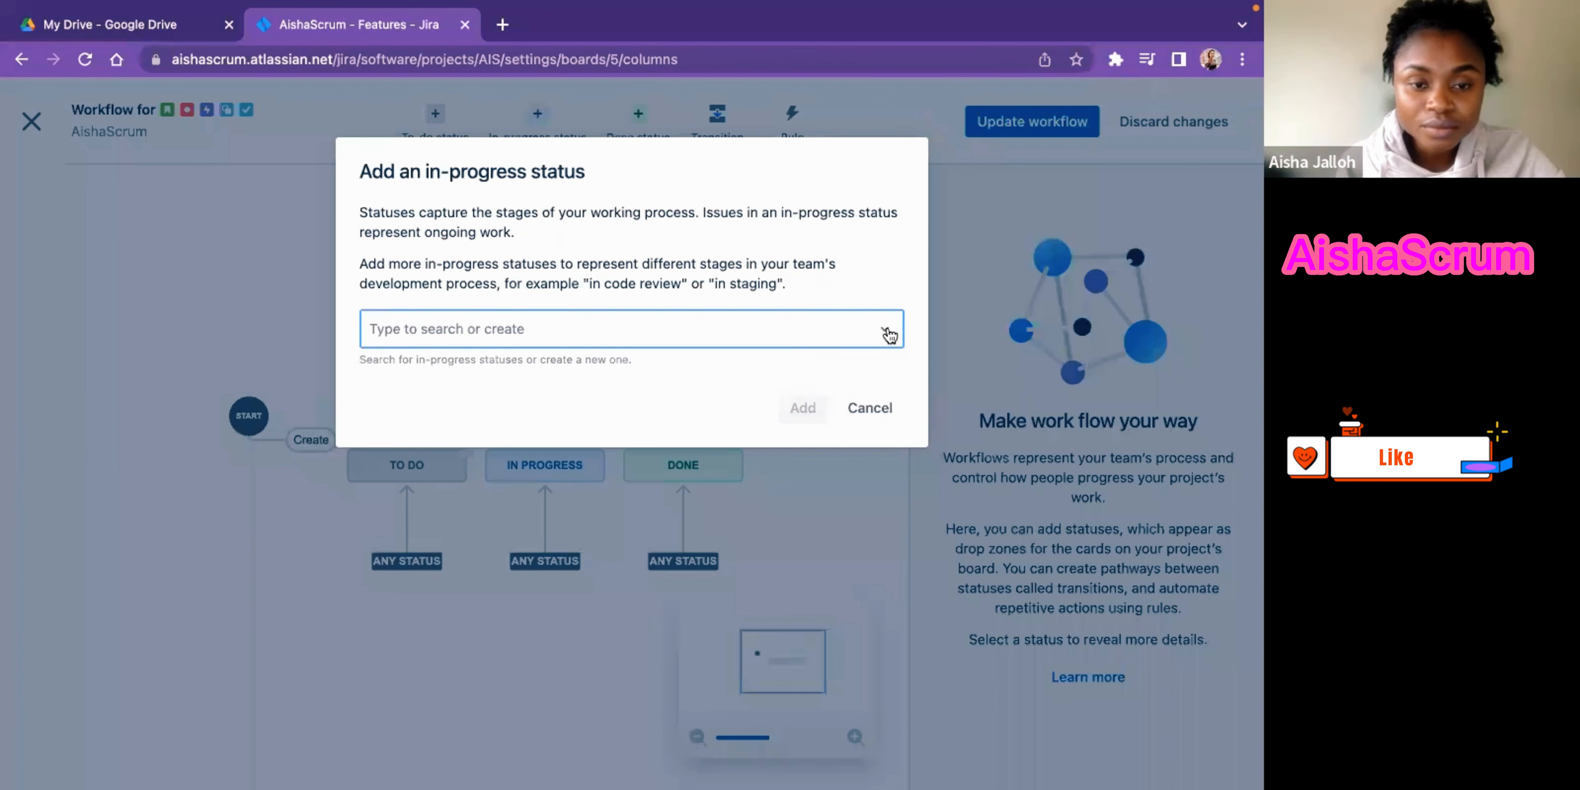
{"action": "left_click", "coordinate": [535, 331]}
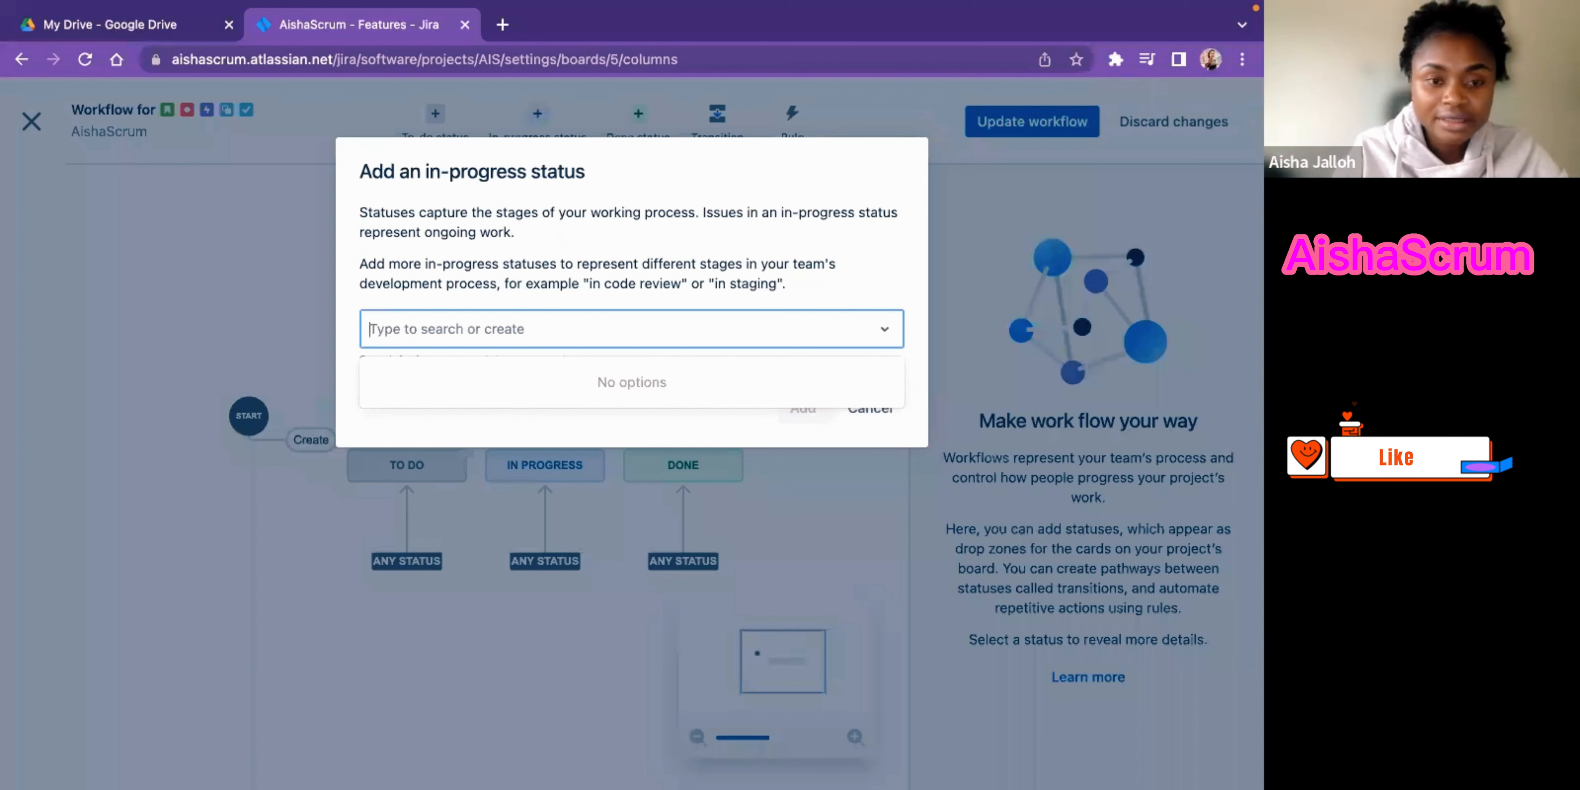
{"action": "type", "text": "IN "}
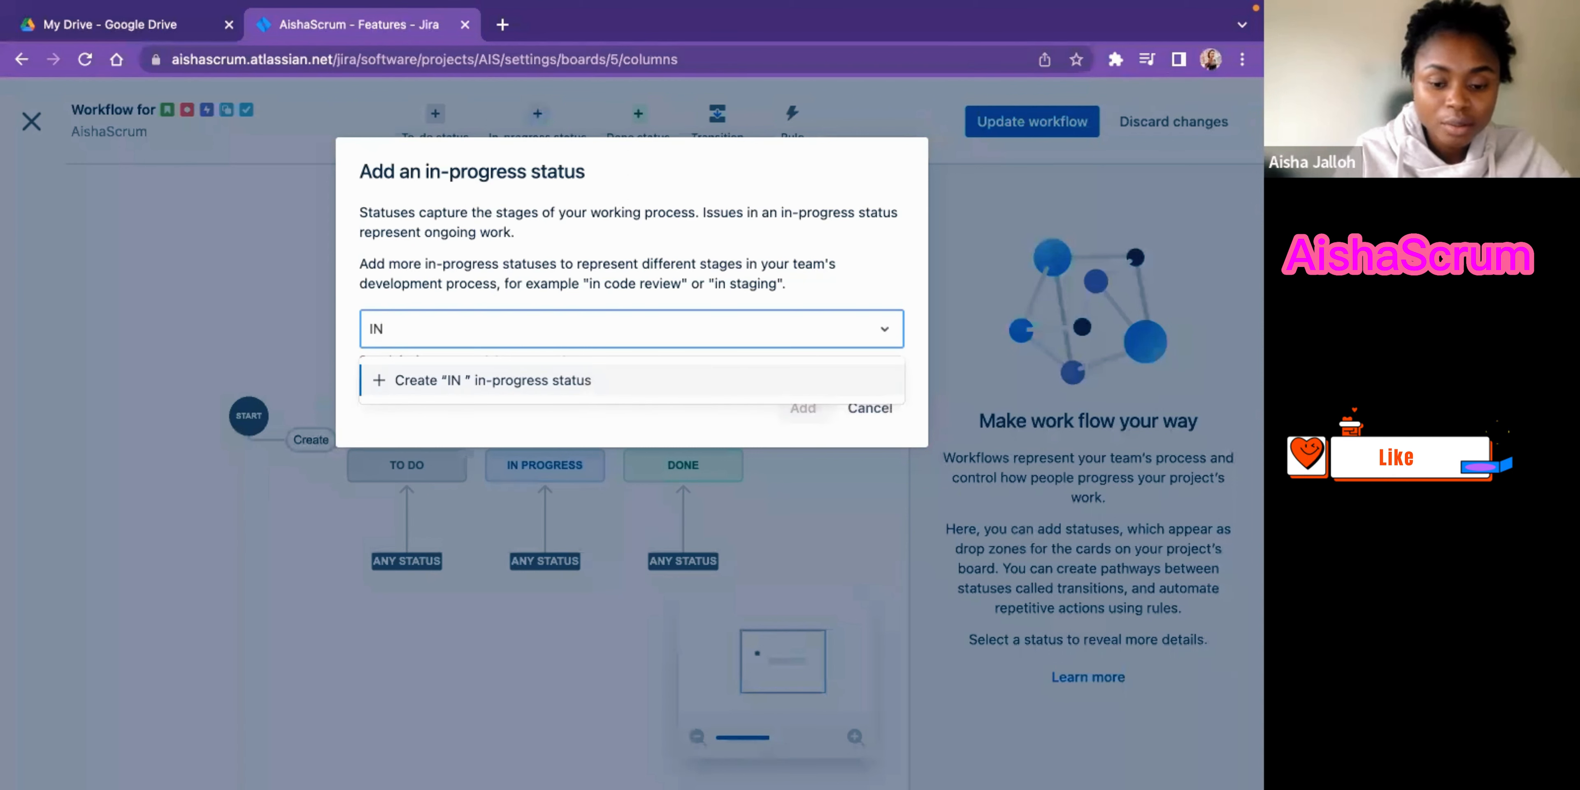
{"action": "type", "text": "Pr"}
{"action": "key", "text": "BackSpace"}
{"action": "key", "text": "BackSpace"}
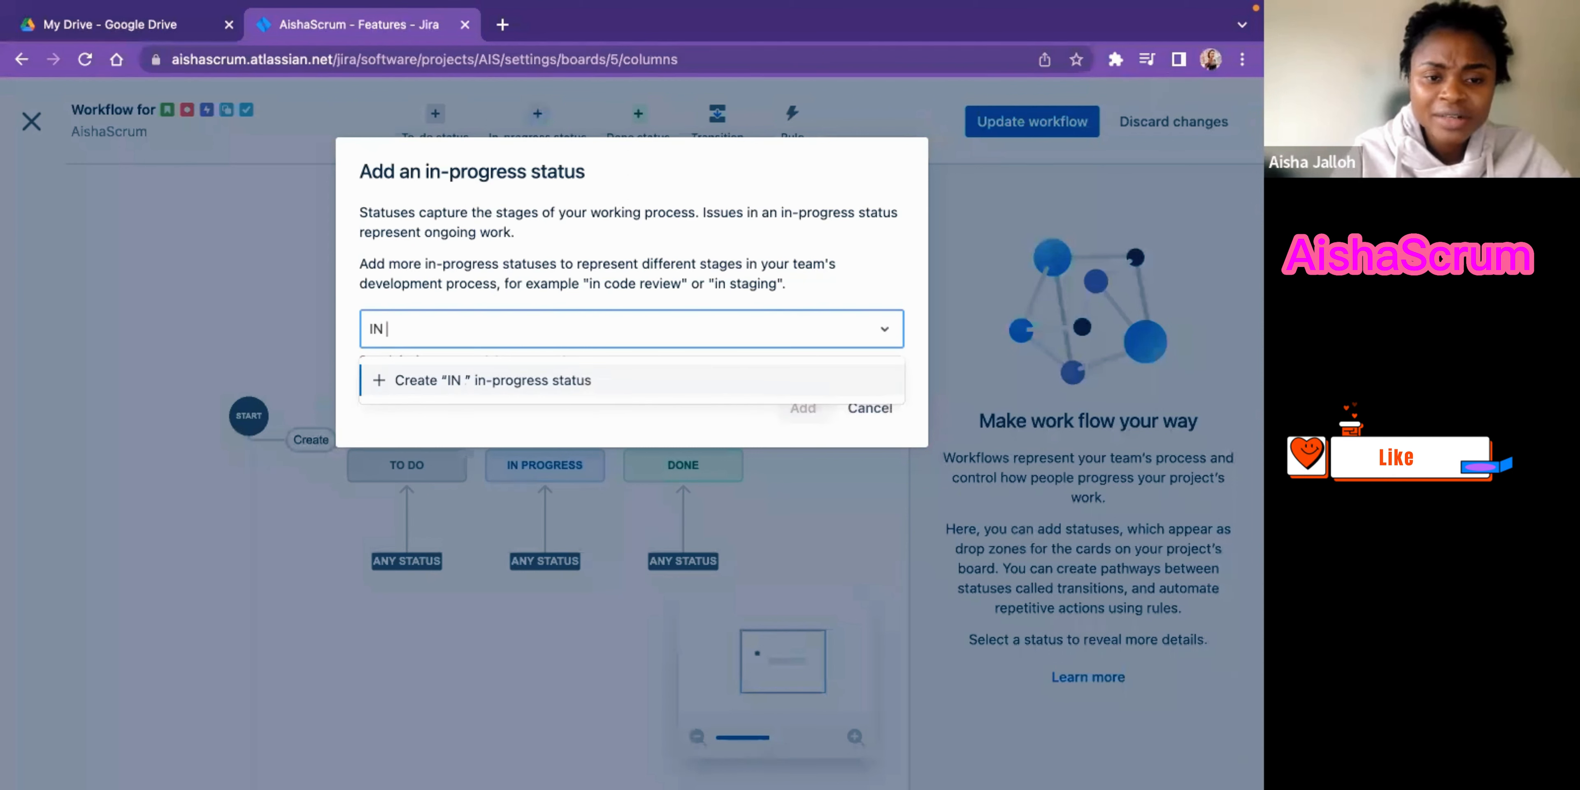
{"action": "type", "text": "Testing"}
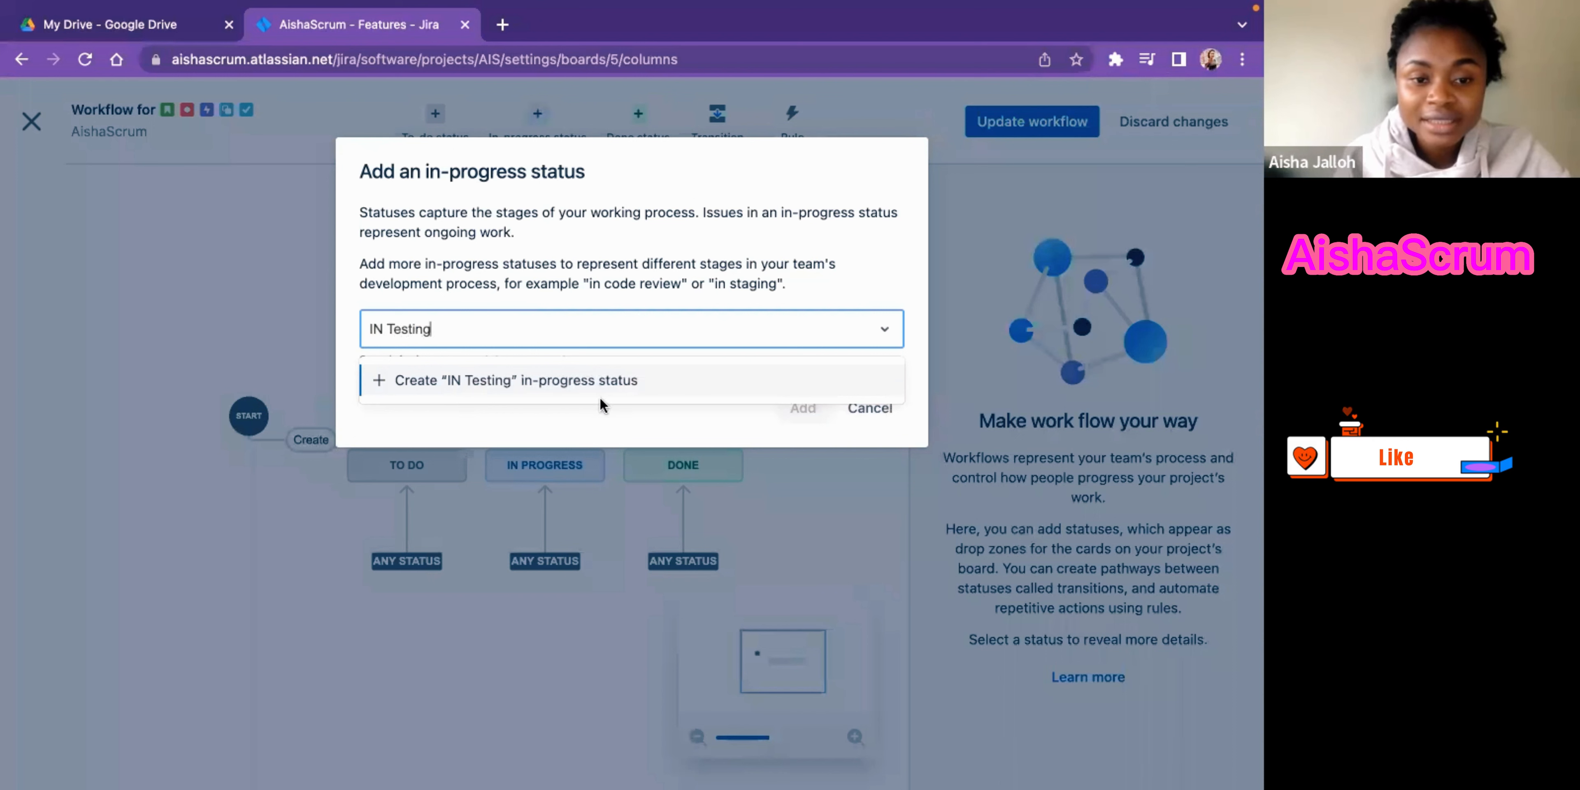
{"action": "left_click", "coordinate": [527, 377]}
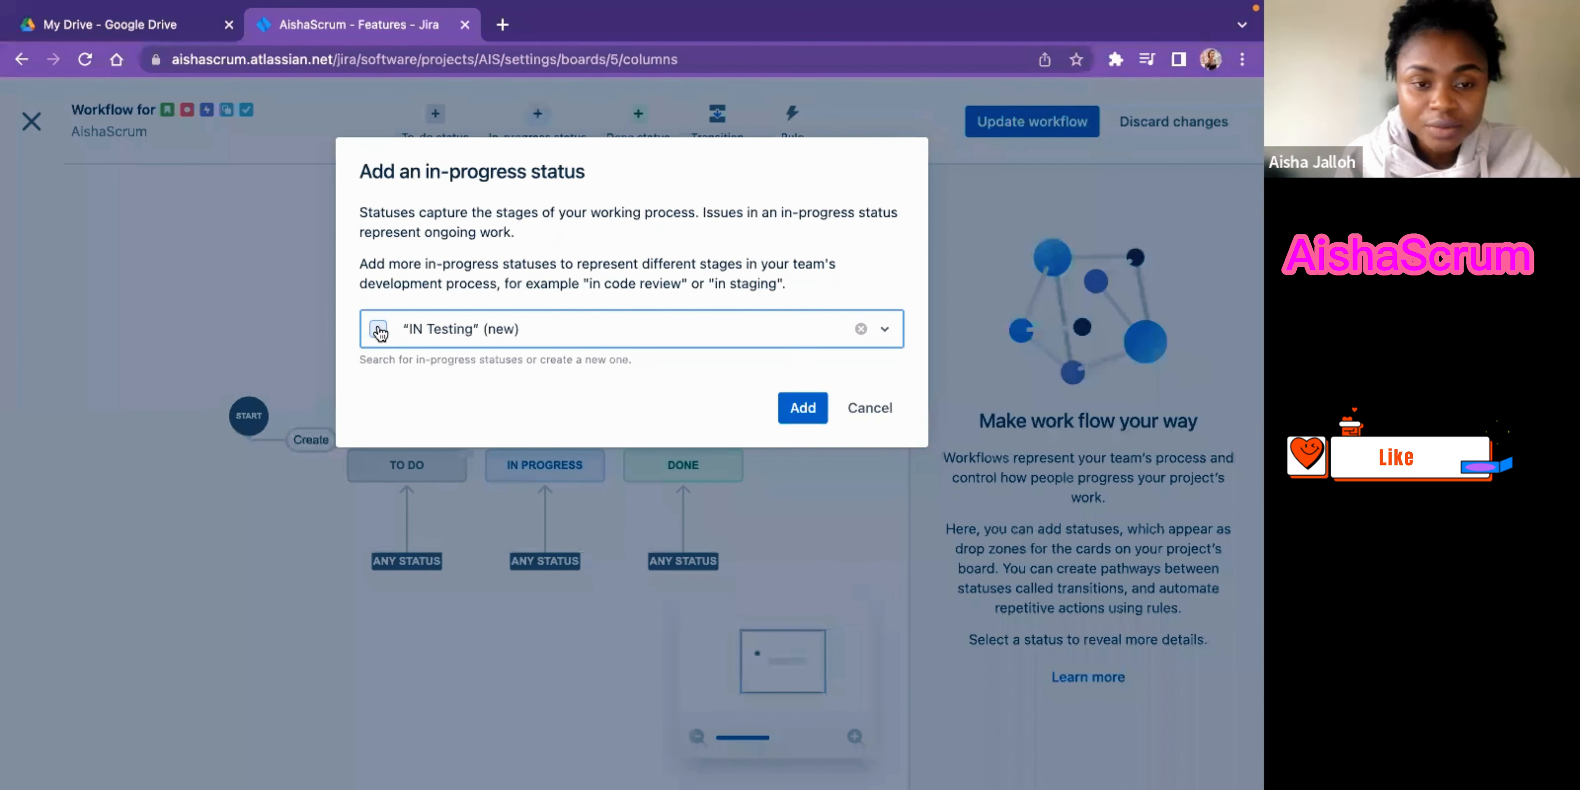
{"action": "left_click", "coordinate": [802, 407]}
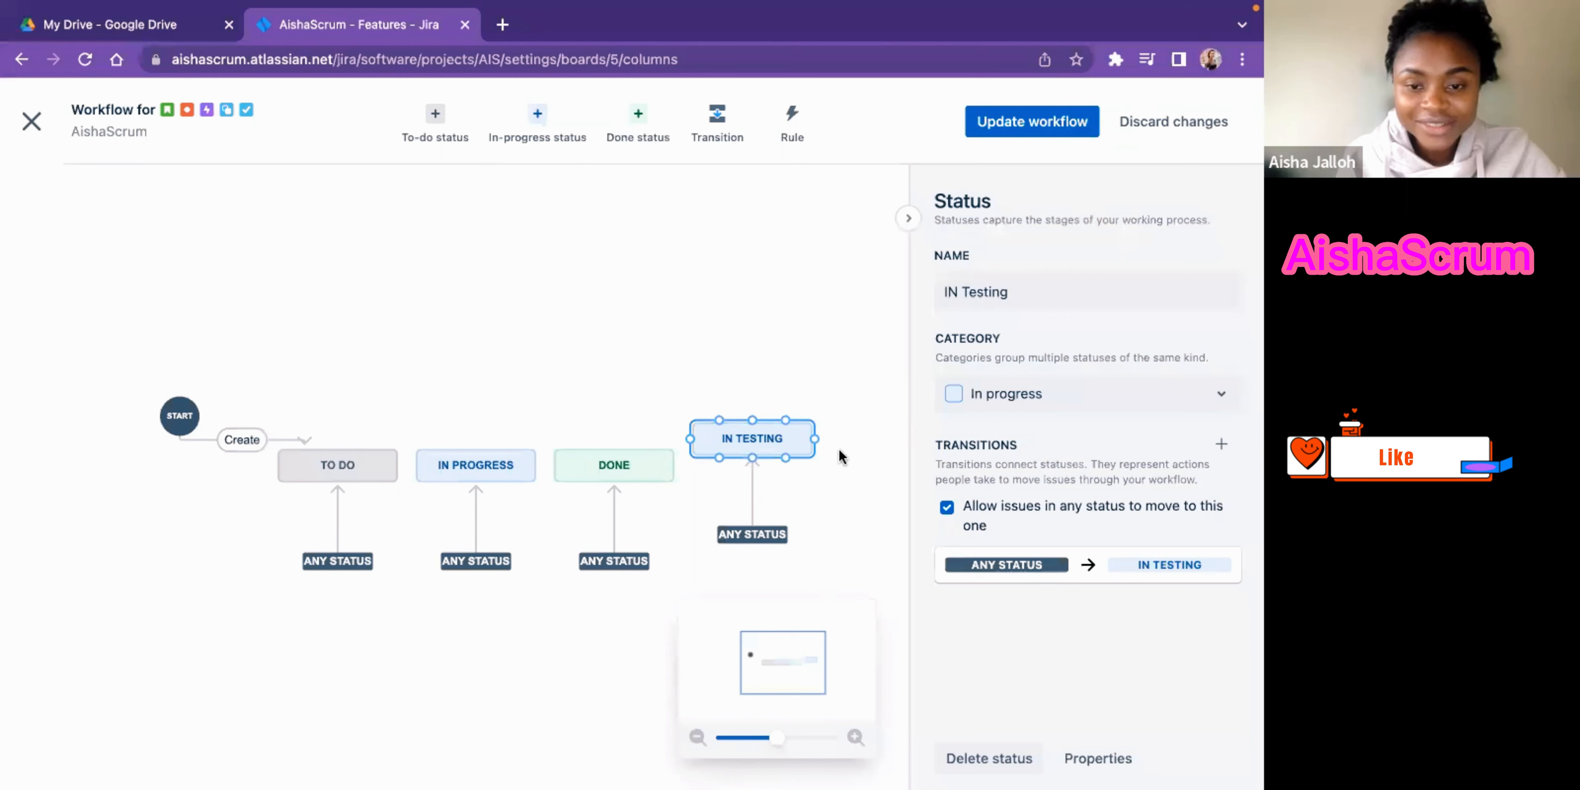
- Rearrange the workflow diagram so that In Testing sits in line between the In Progress and Done statuses
{"action": "left_click_drag", "start_coordinate": [768, 446], "coordinate": [767, 476]}
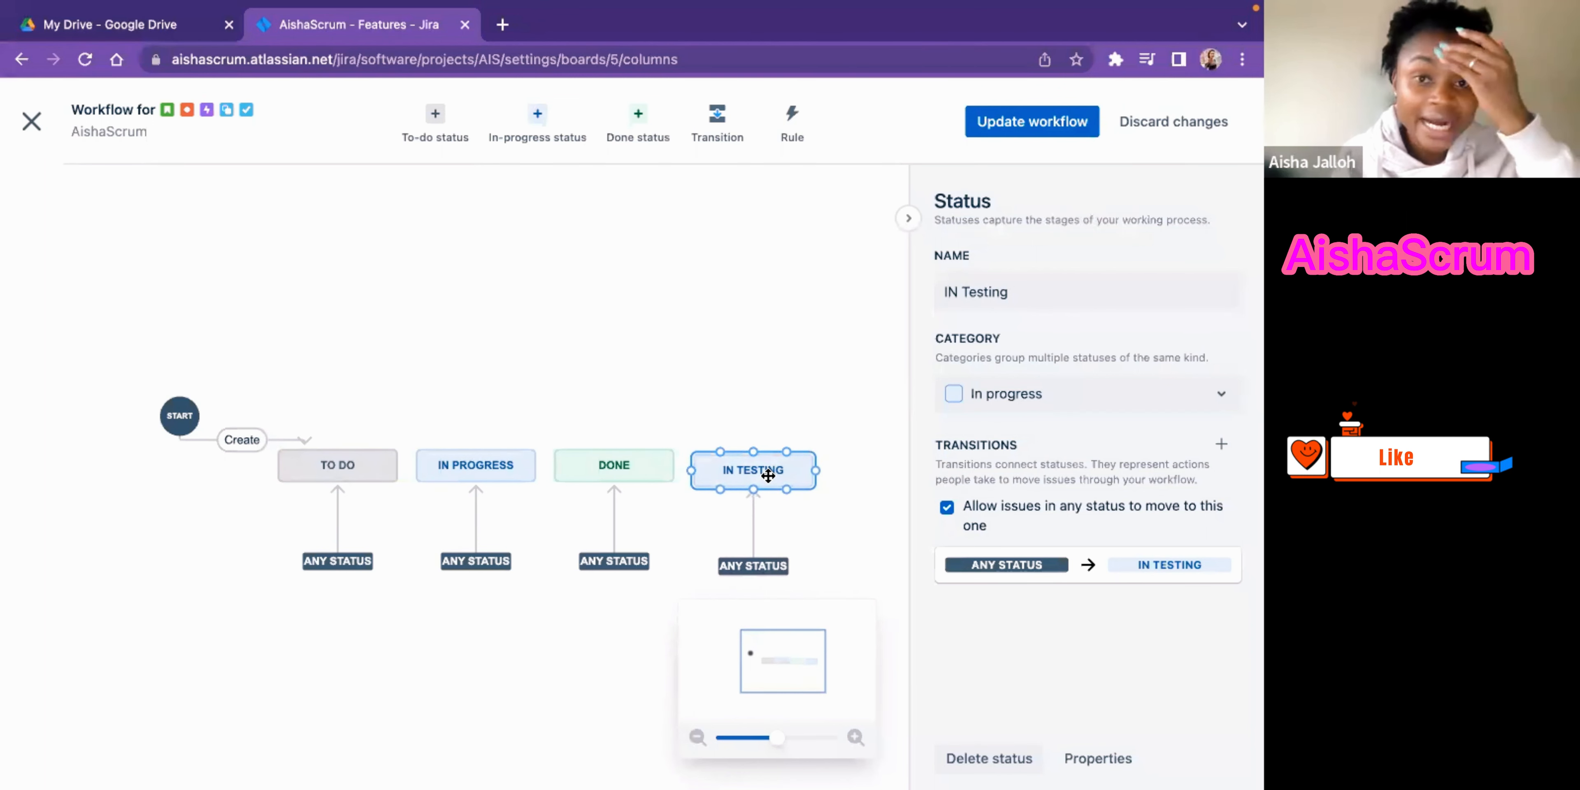
{"action": "left_click_drag", "start_coordinate": [615, 466], "coordinate": [811, 489]}
{"action": "left_click_drag", "start_coordinate": [704, 478], "coordinate": [586, 470]}
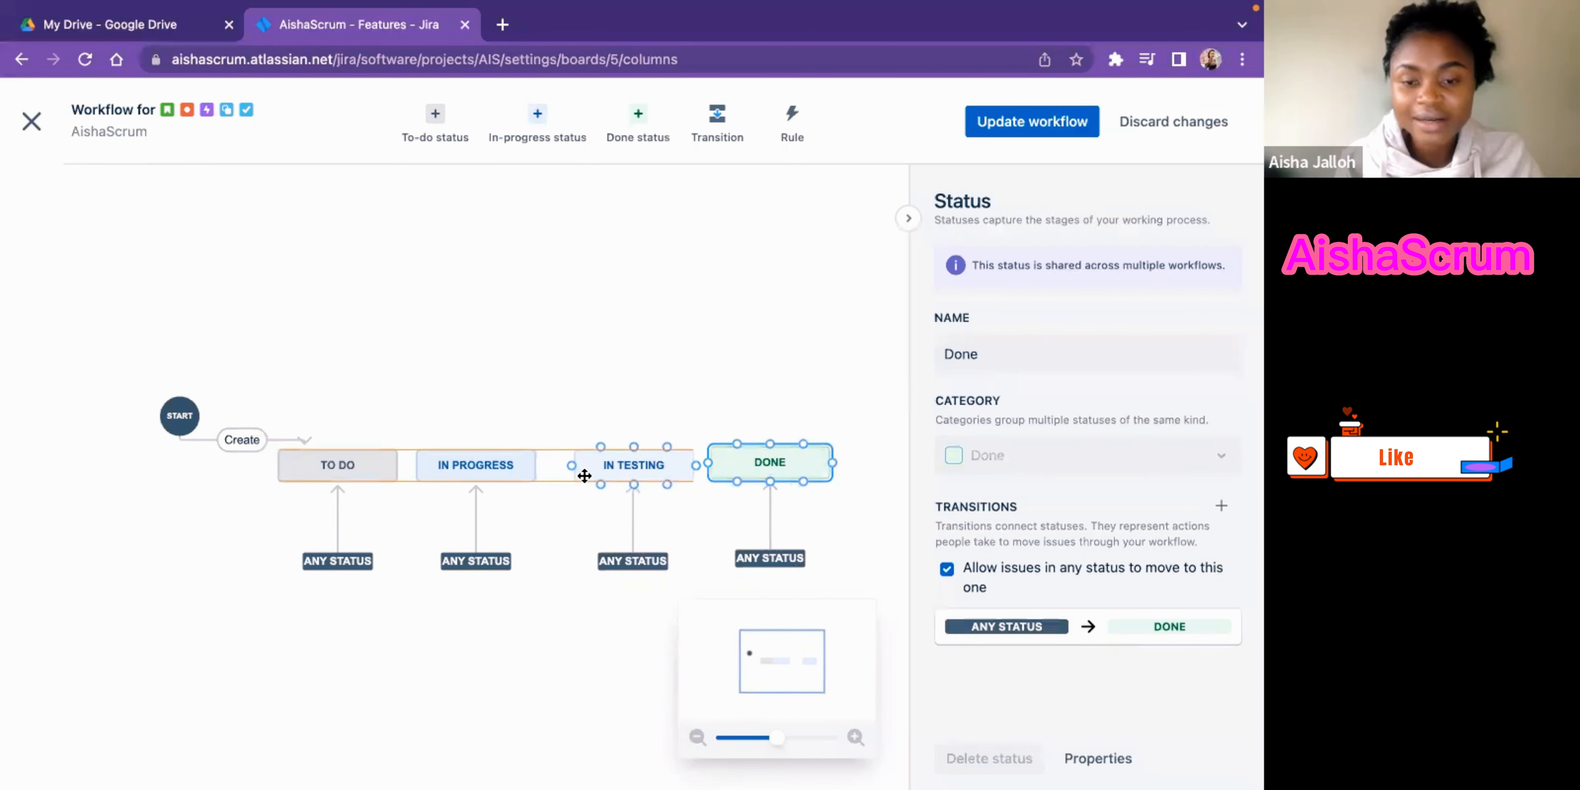
{"action": "left_click", "coordinate": [724, 350]}
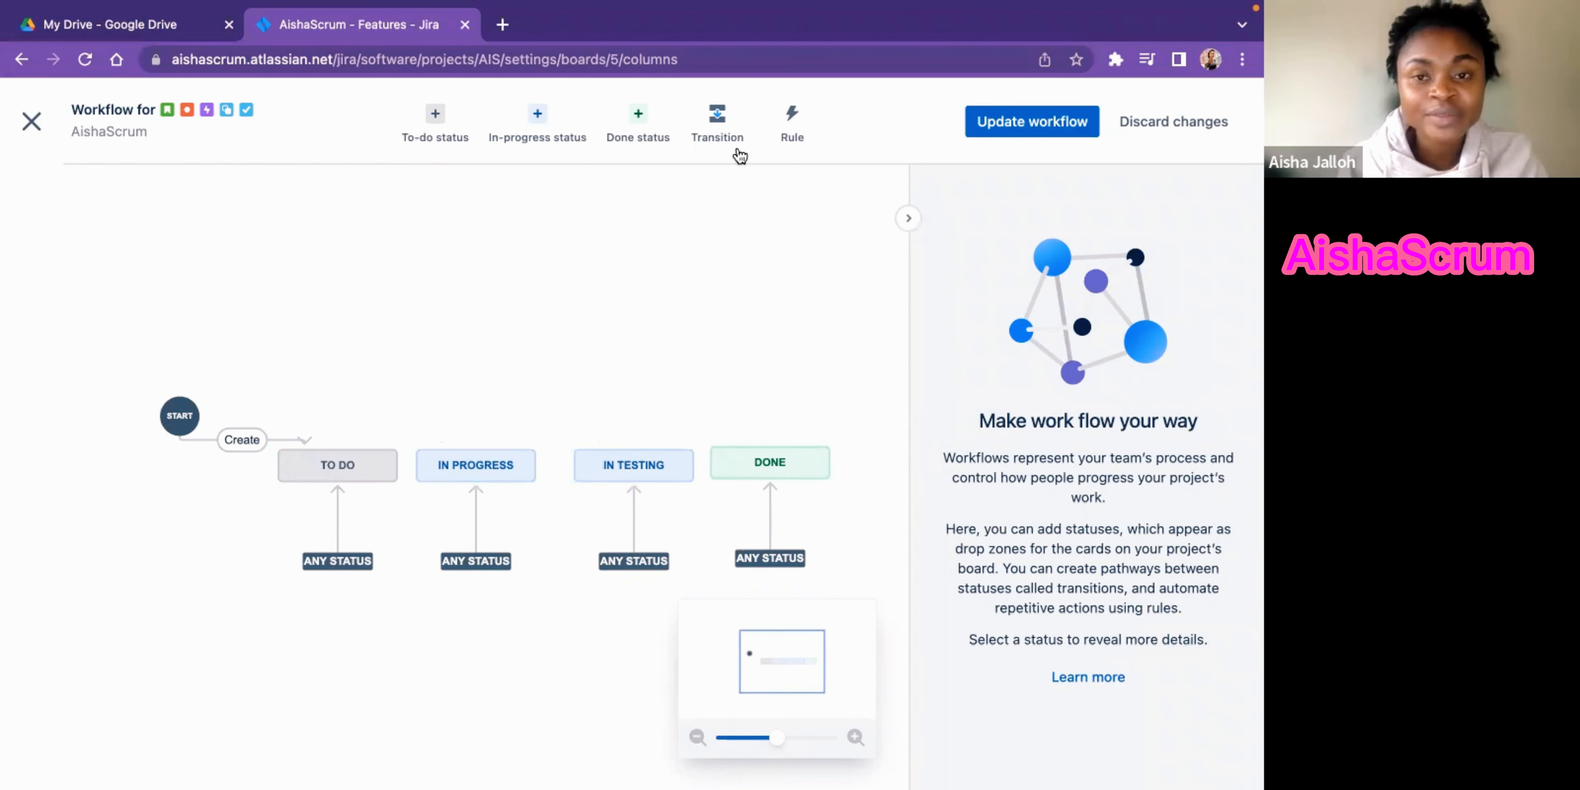
- Create a workflow transition named "Dev to QA" from the In Progress status to the In Testing status
{"action": "left_click", "coordinate": [721, 115]}
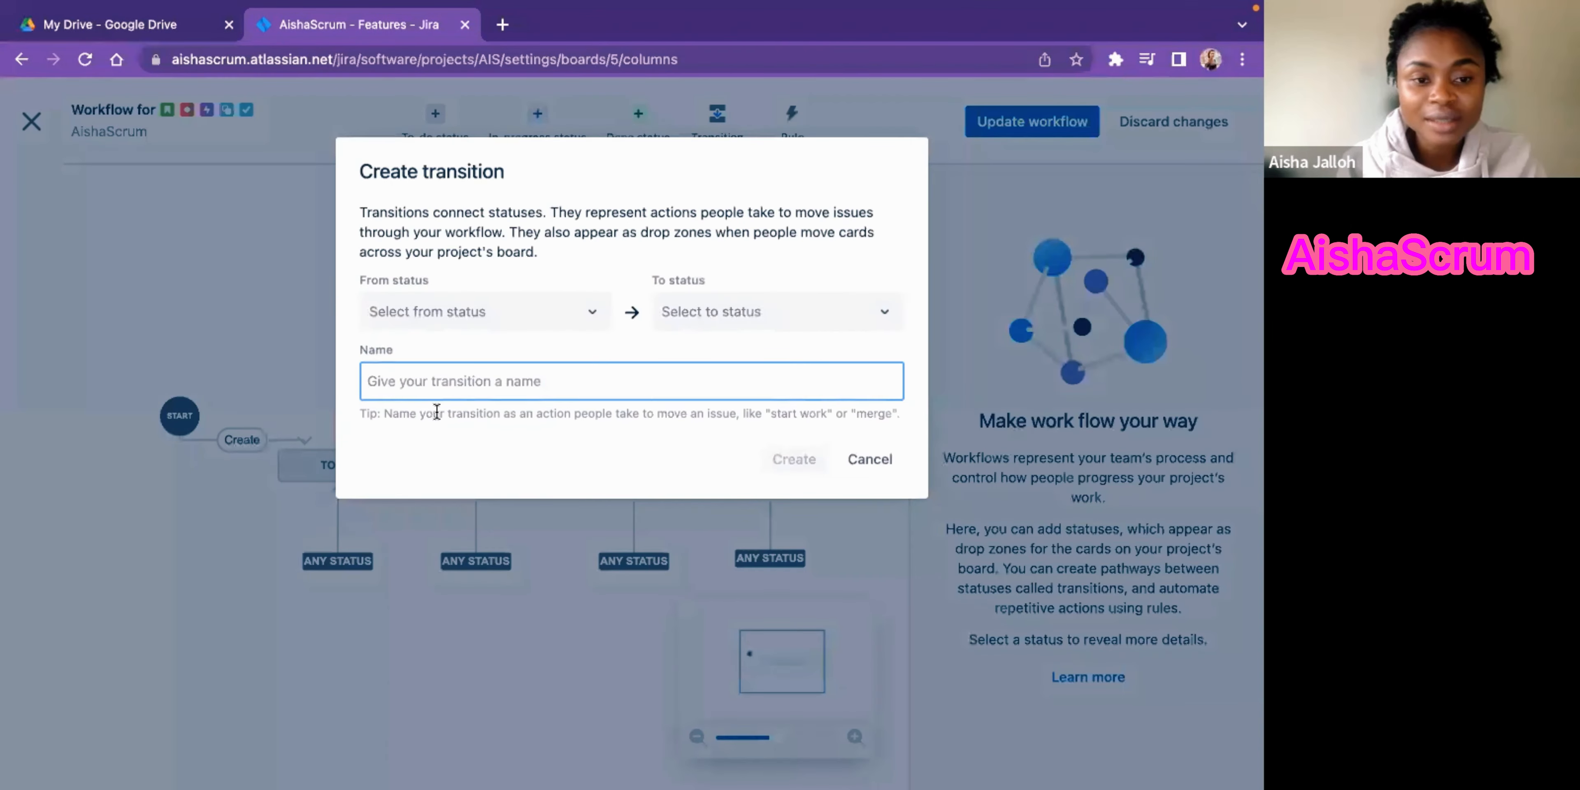
{"action": "left_click", "coordinate": [589, 313]}
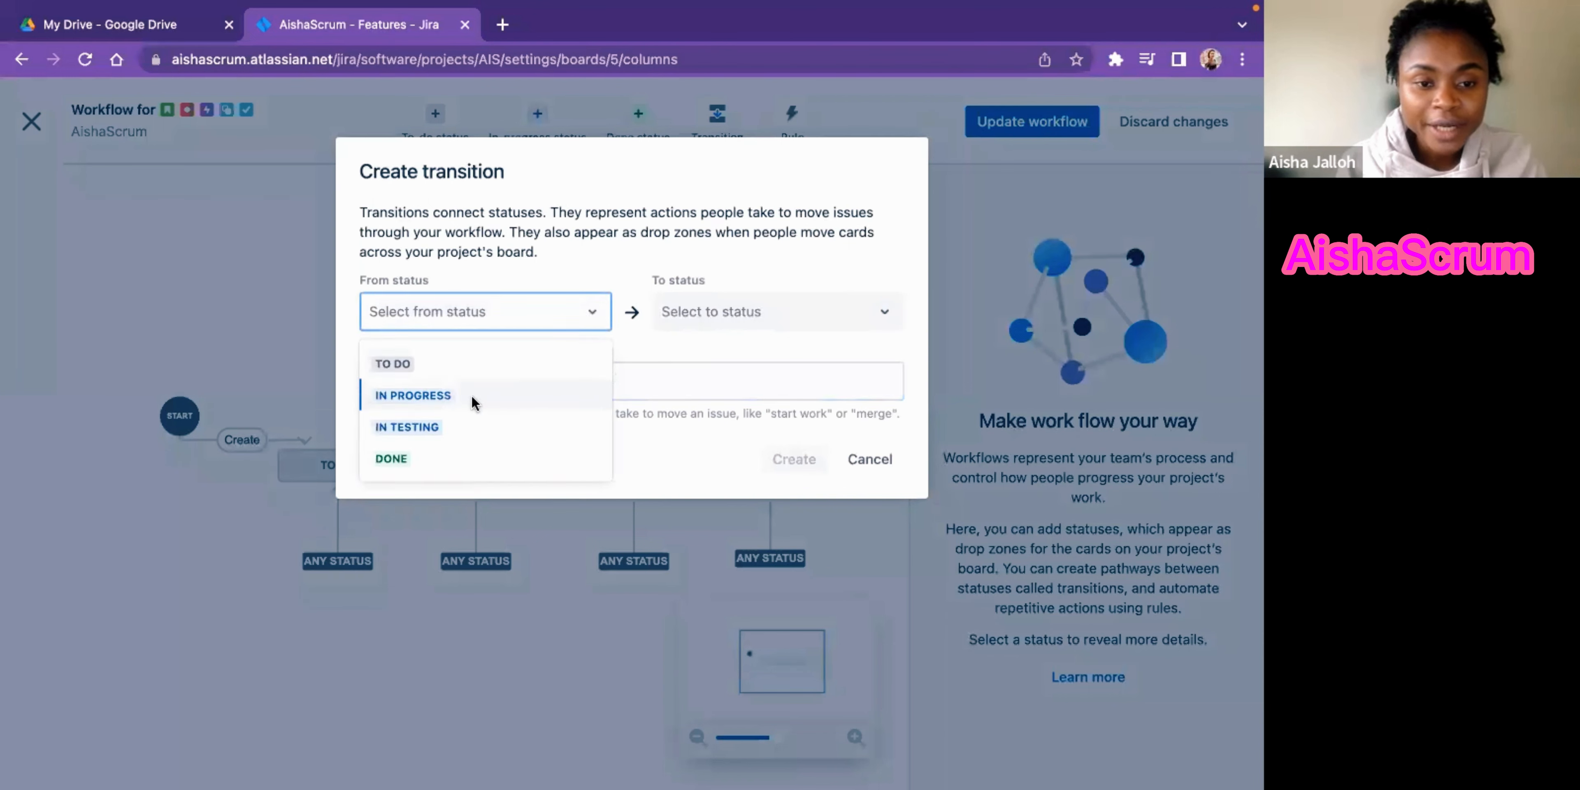
{"action": "left_click", "coordinate": [422, 393]}
{"action": "left_click", "coordinate": [780, 316]}
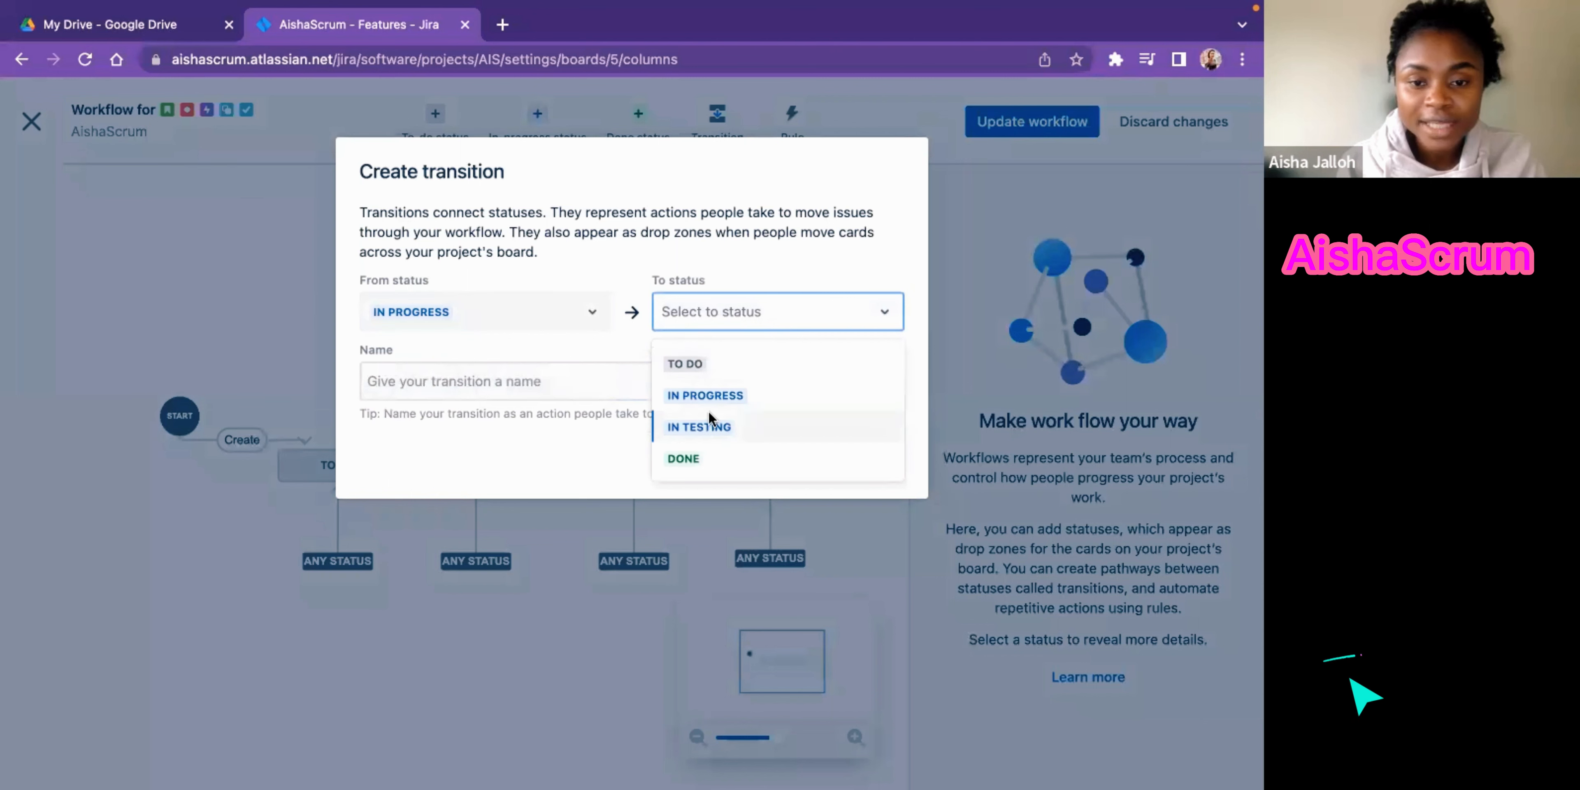
{"action": "left_click", "coordinate": [703, 425]}
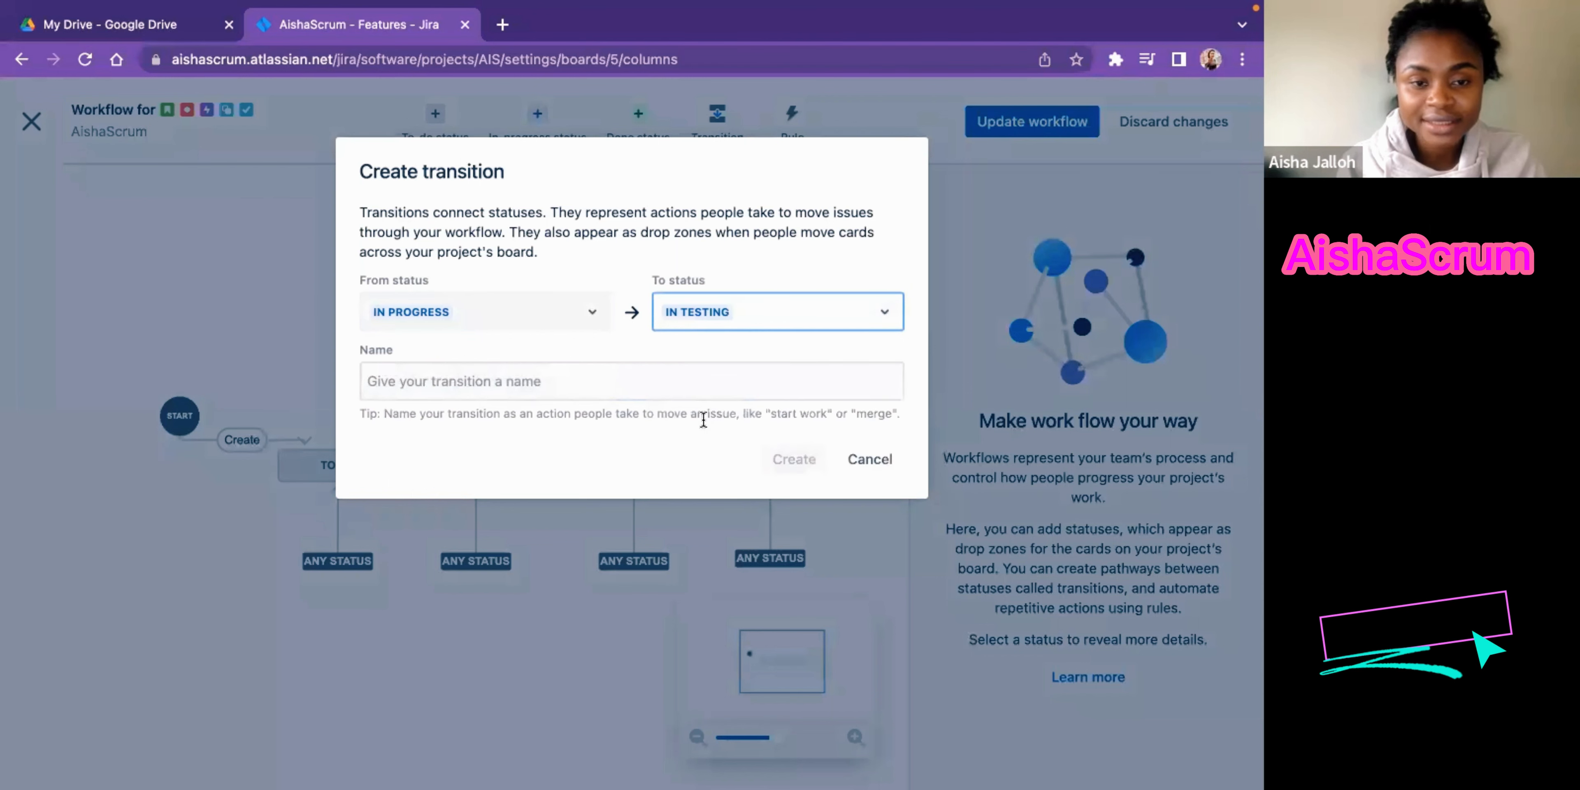
{"action": "left_click", "coordinate": [523, 386]}
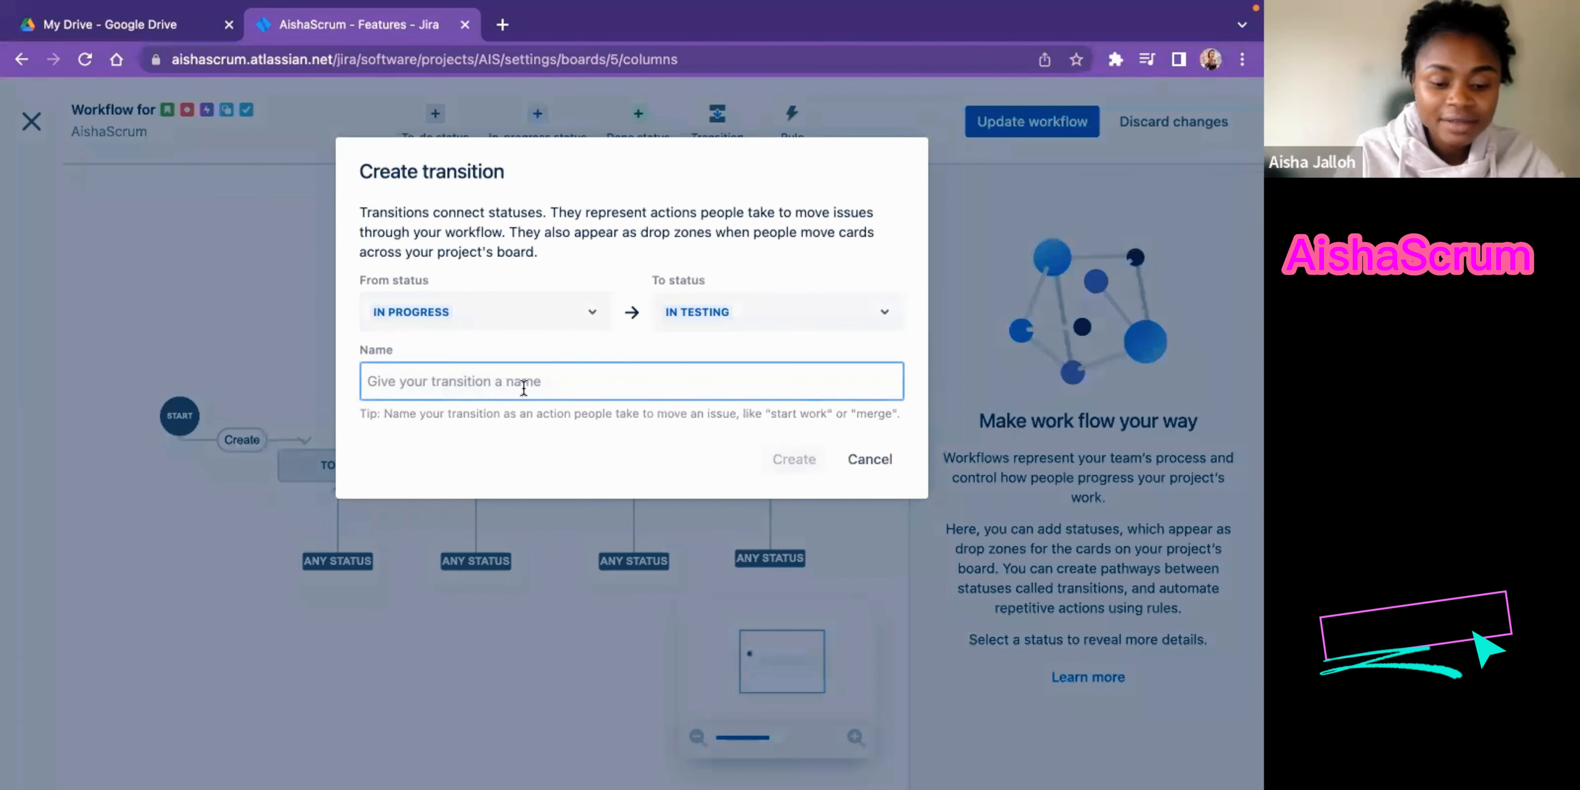
{"action": "type", "text": "Dev to QA"}
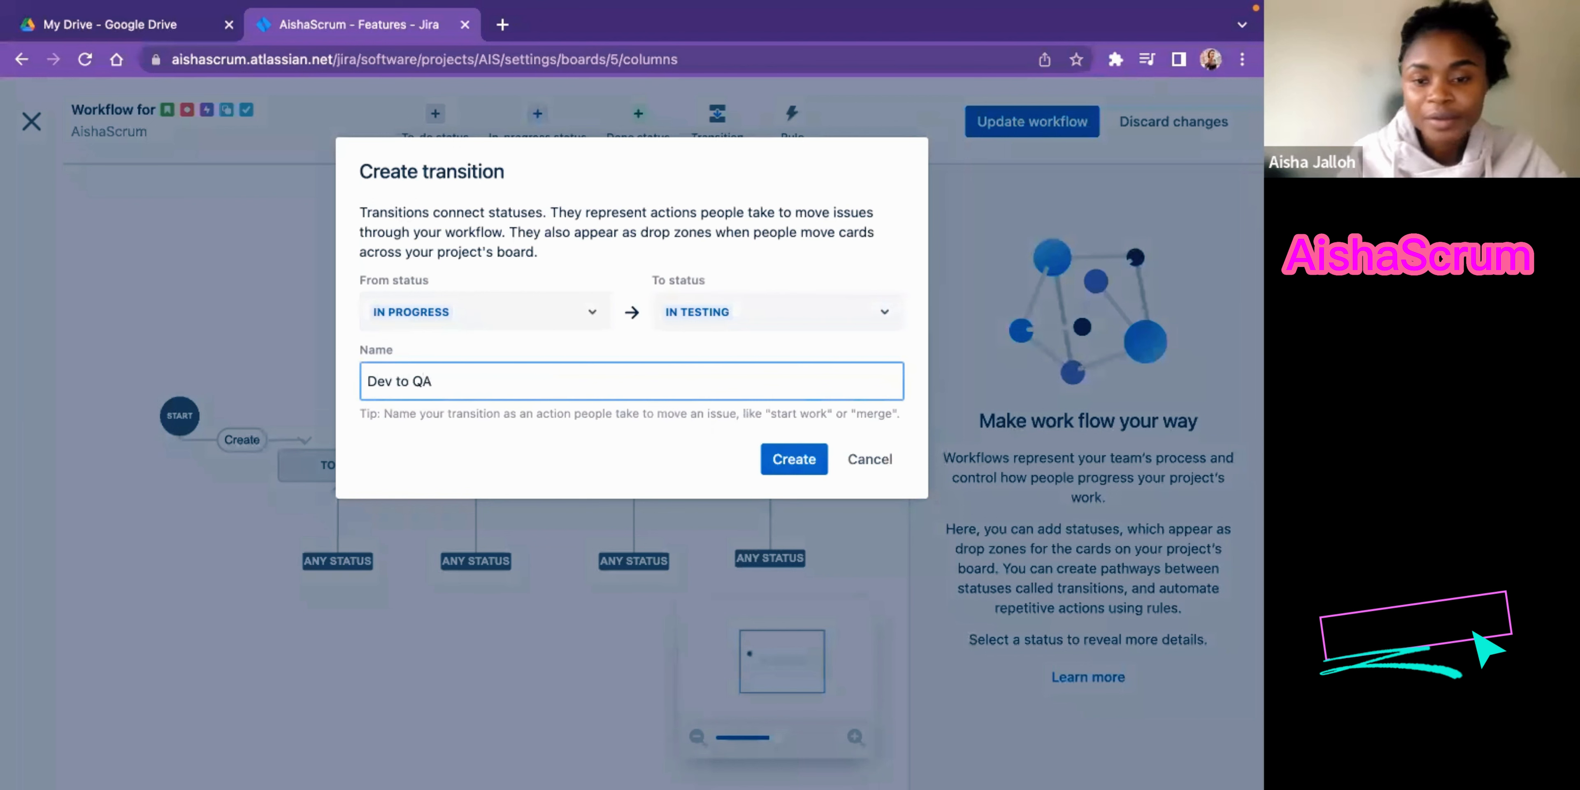
{"action": "left_click", "coordinate": [792, 460]}
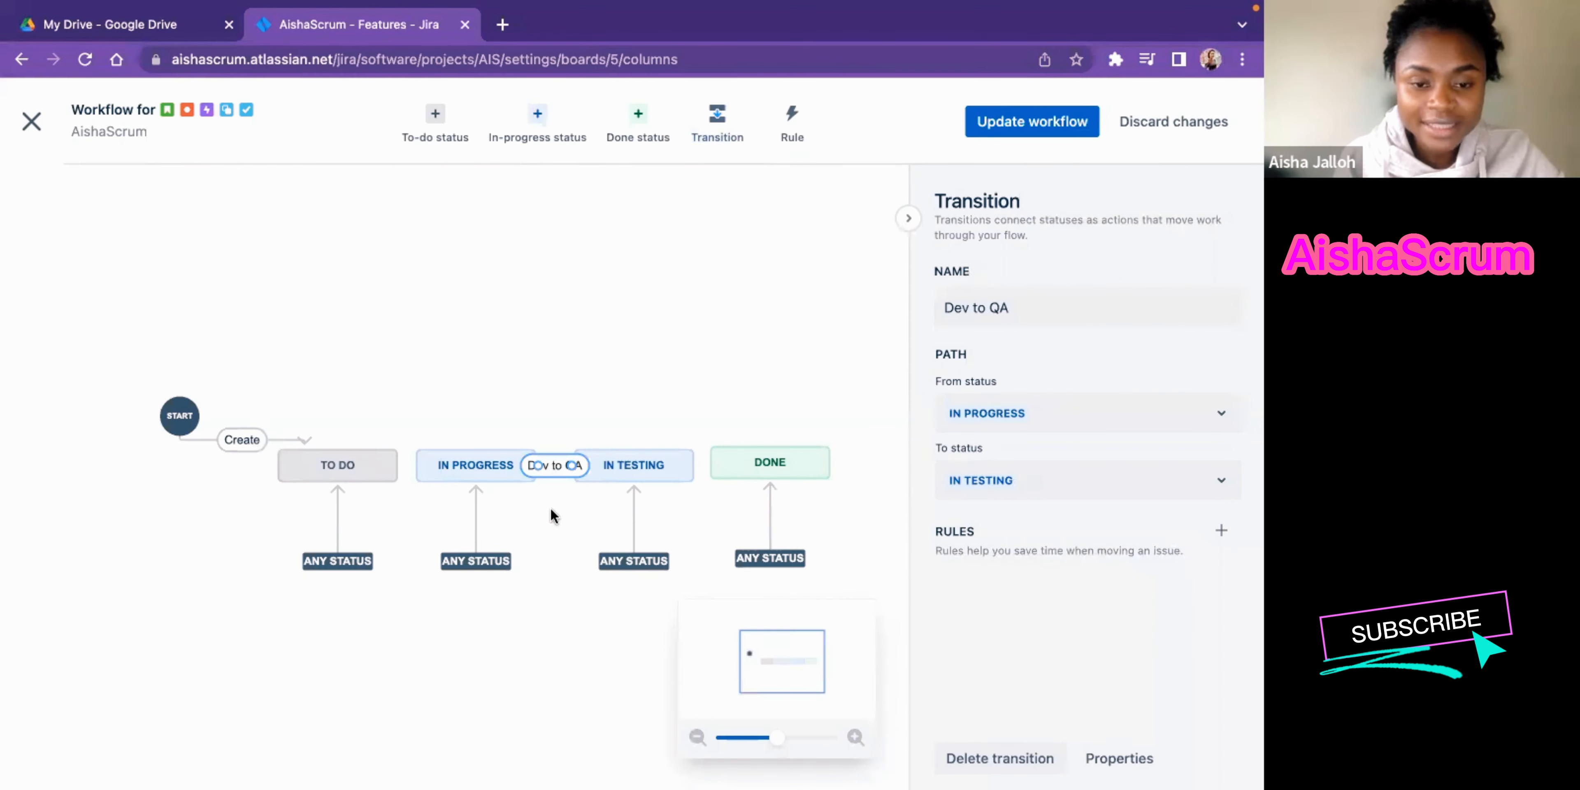
{"action": "left_click_drag", "start_coordinate": [549, 474], "coordinate": [549, 569]}
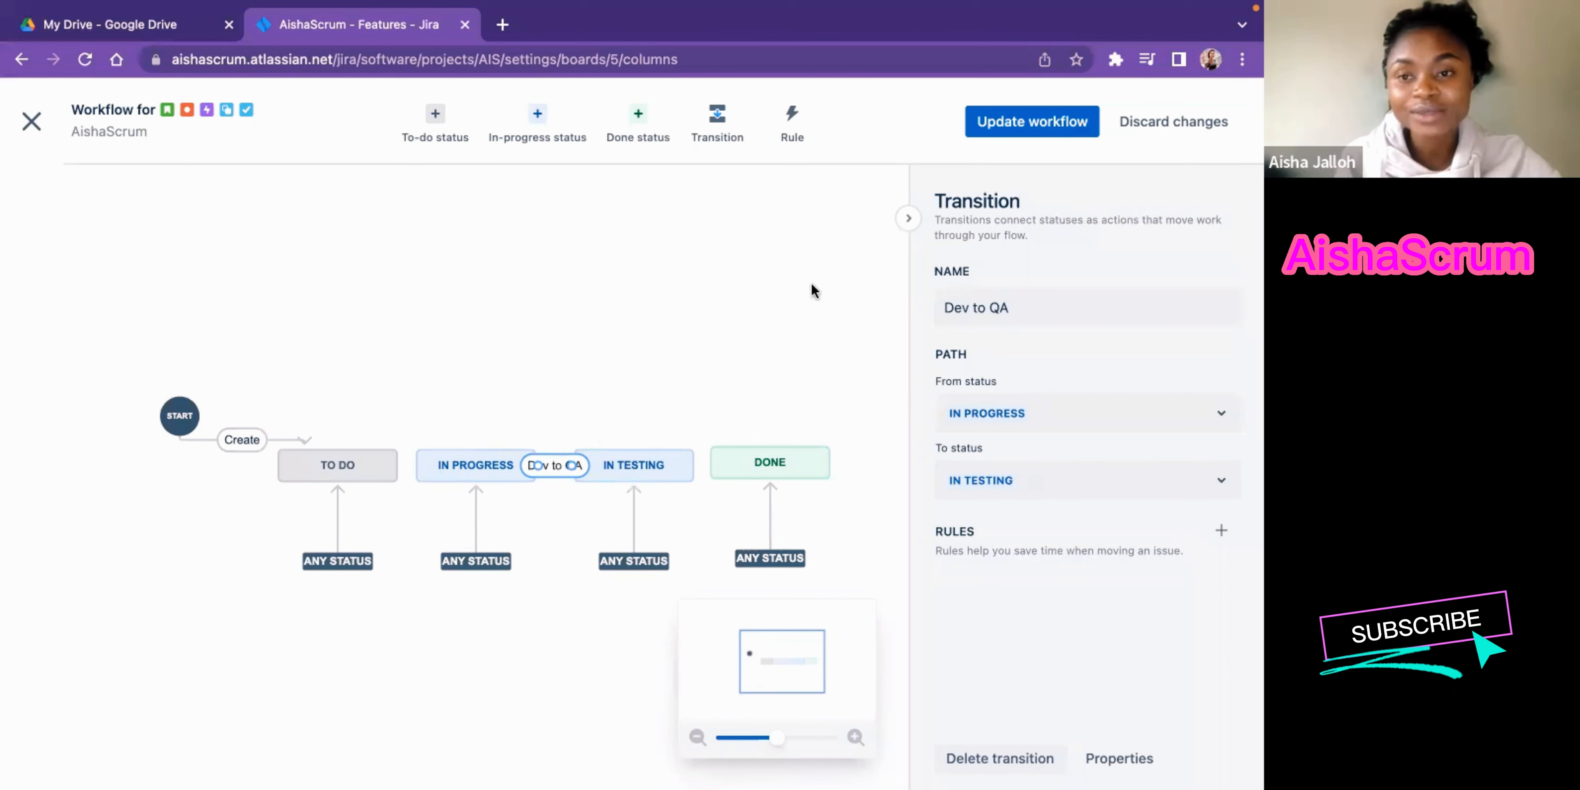
- Update the workflow and save it for the Bug, Epic, Story, Subtask and Task issue types
{"action": "left_click", "coordinate": [1004, 124]}
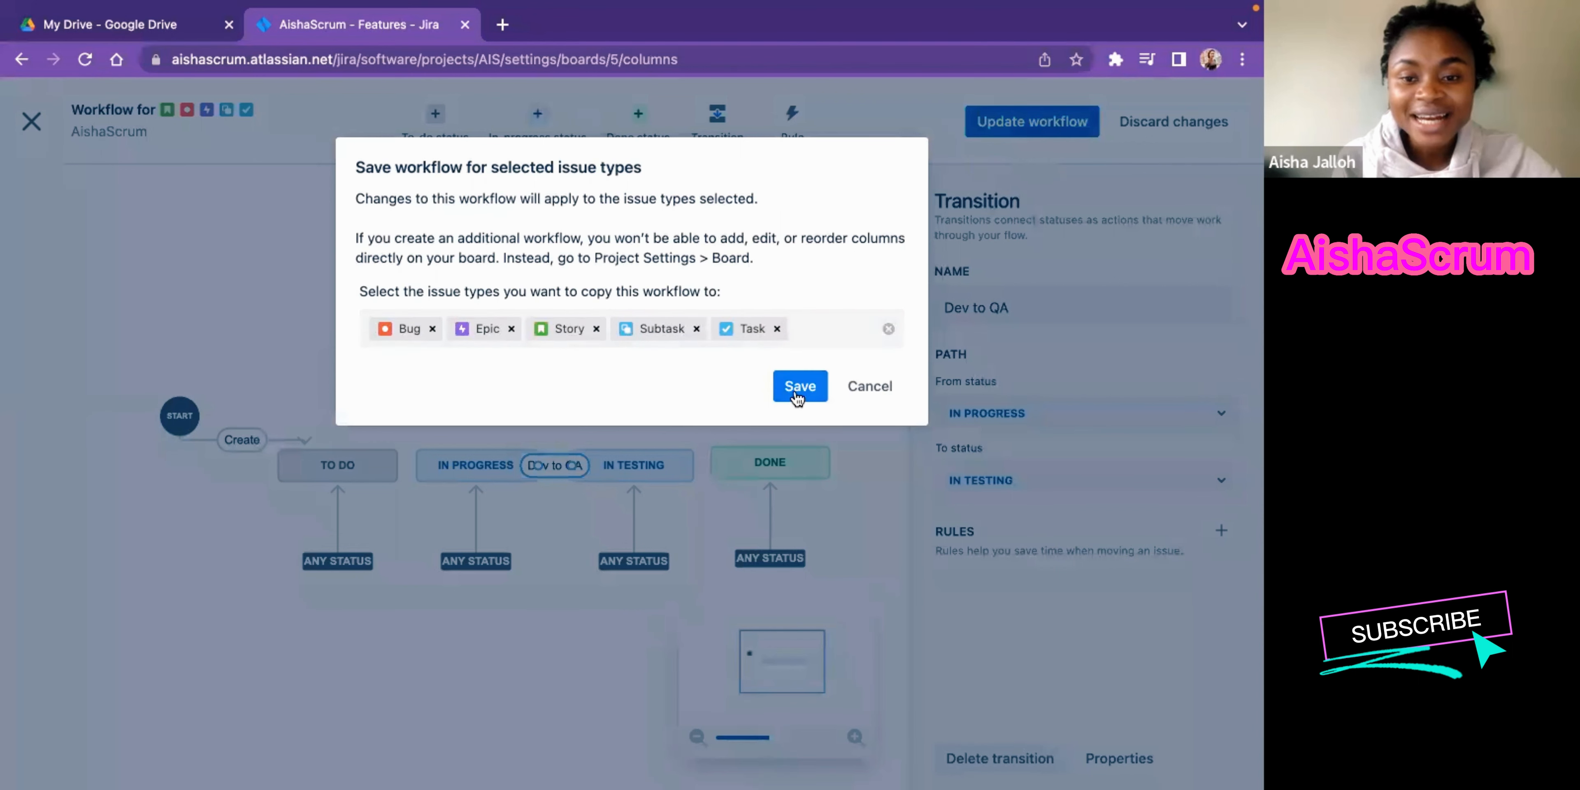
{"action": "left_click", "coordinate": [798, 392]}
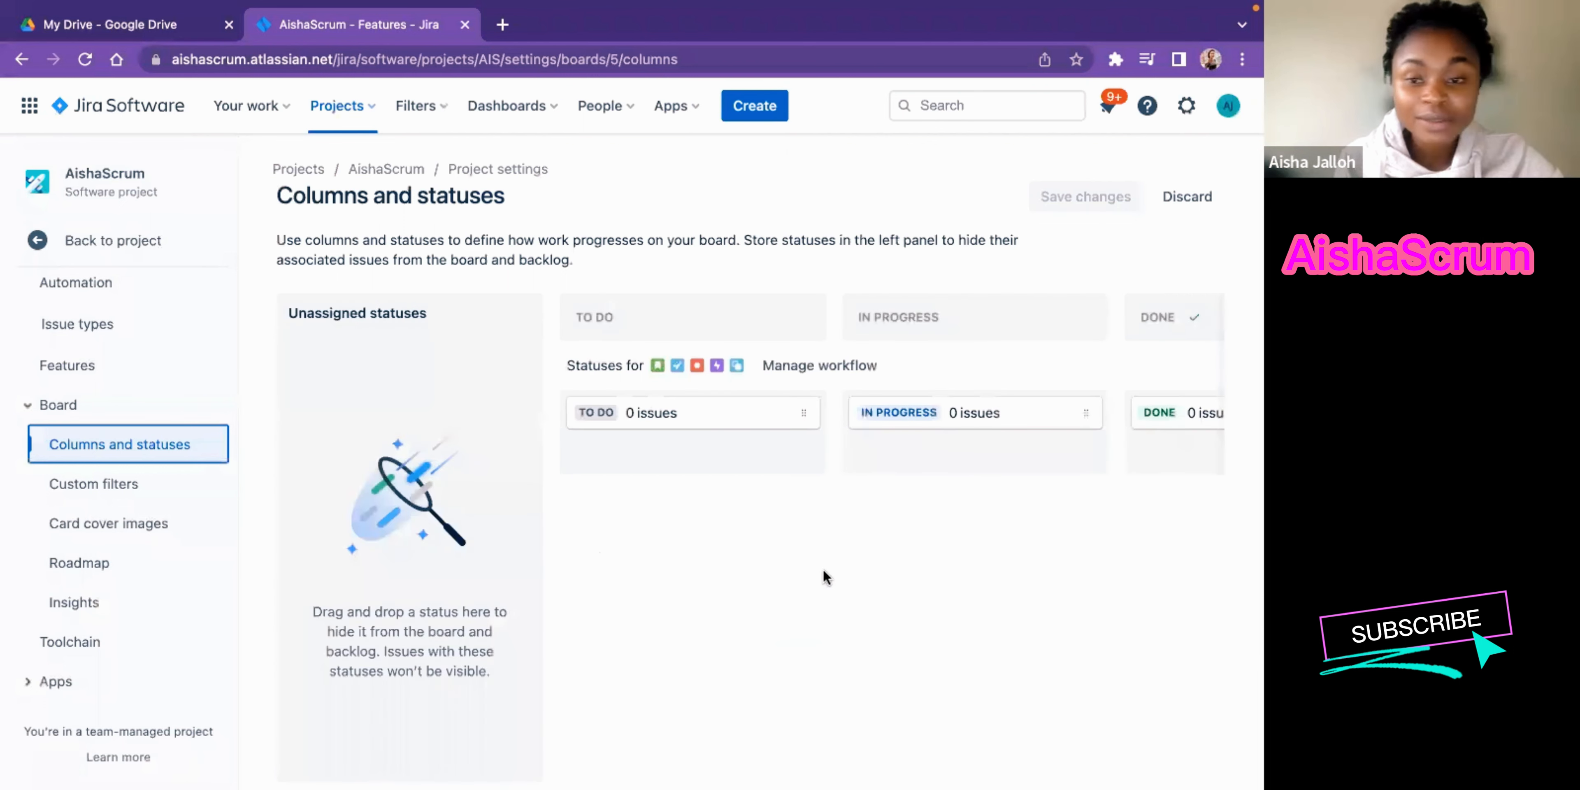
- Move the In Testing board column ahead of Done so it sits between In Progress and Done
{"action": "scroll", "coordinate": [977, 464], "scroll_direction": "right", "scroll_amount": 8}
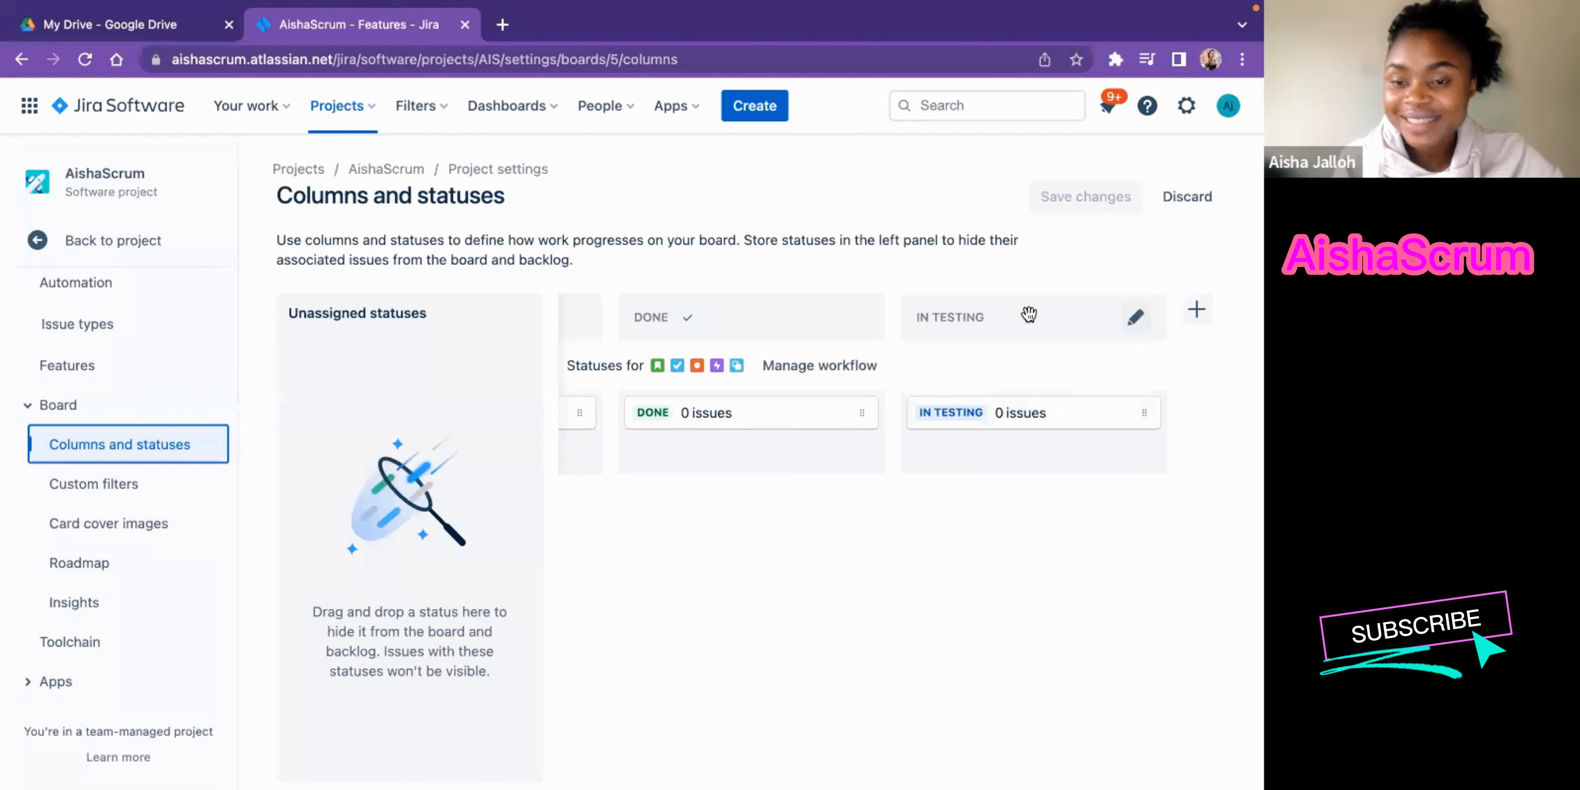
{"action": "left_click_drag", "start_coordinate": [1028, 314], "coordinate": [746, 326]}
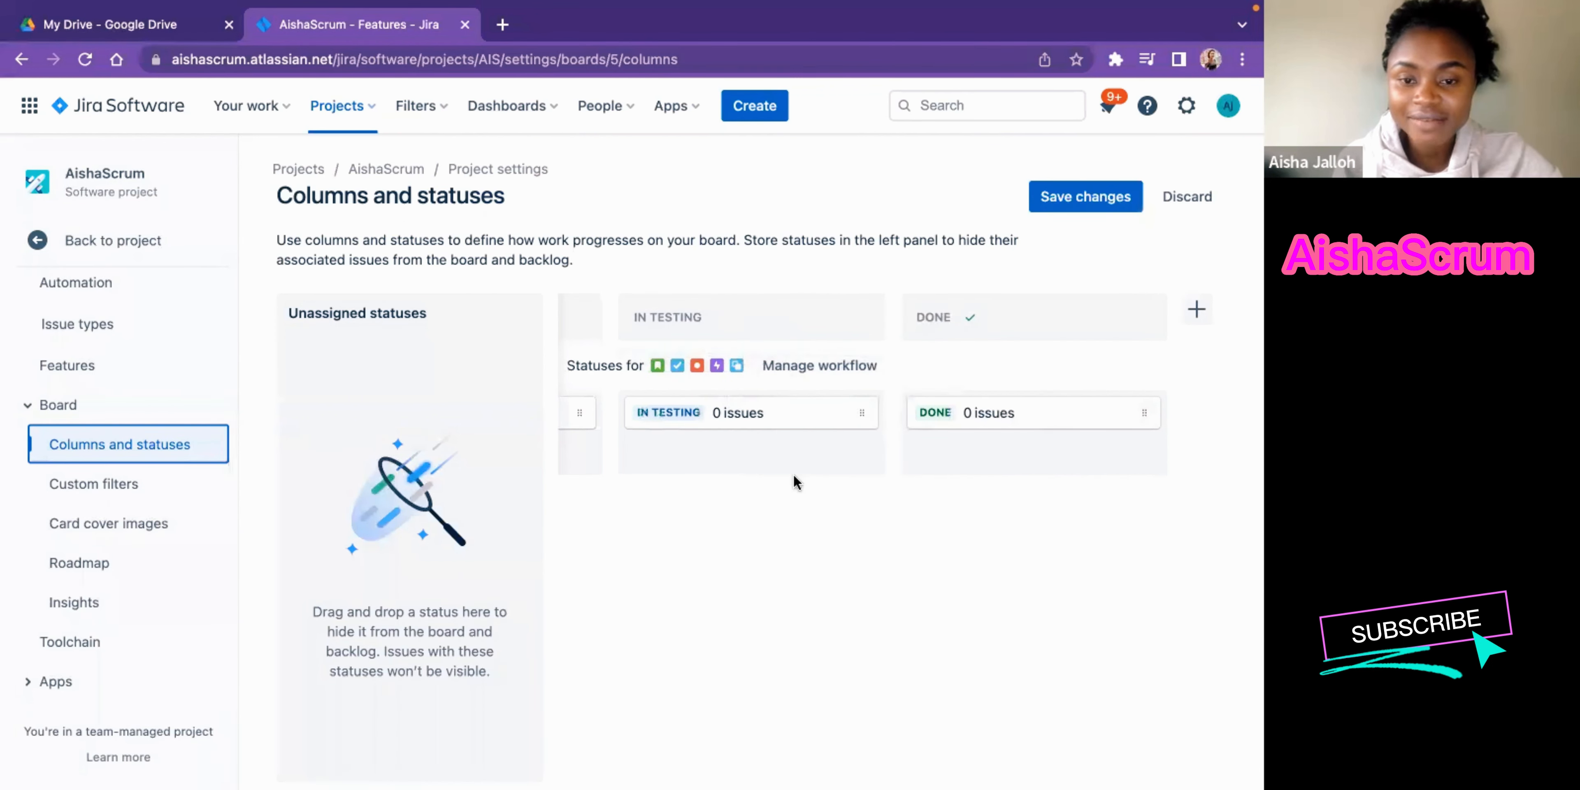
- Review the order of the board's columns and the status assigned to each, from To Do through Done
{"action": "scroll", "coordinate": [796, 478], "scroll_direction": "left", "scroll_amount": 10}
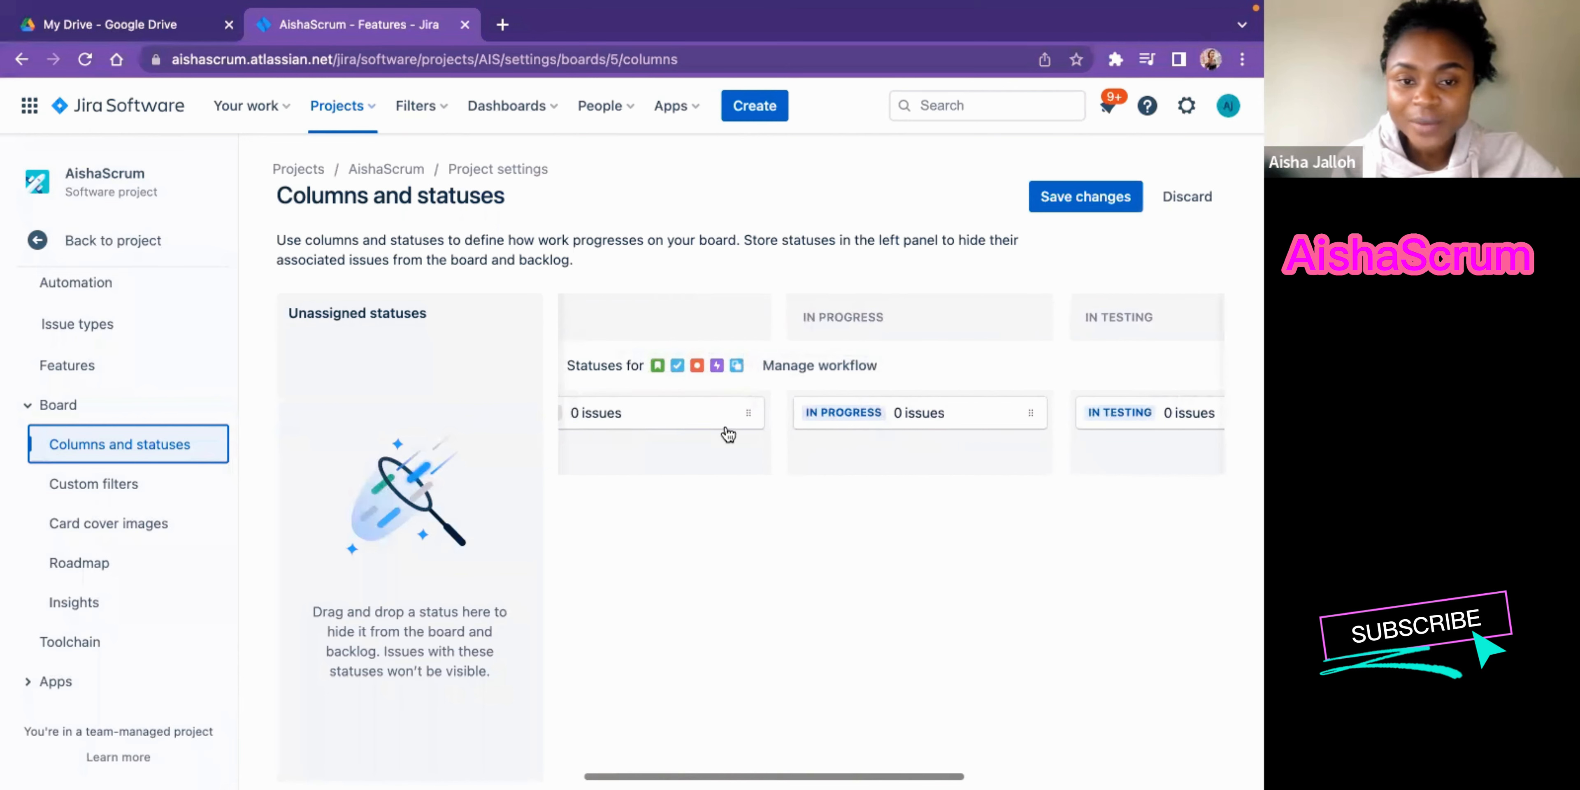
{"action": "scroll", "coordinate": [736, 331], "scroll_direction": "right", "scroll_amount": 3}
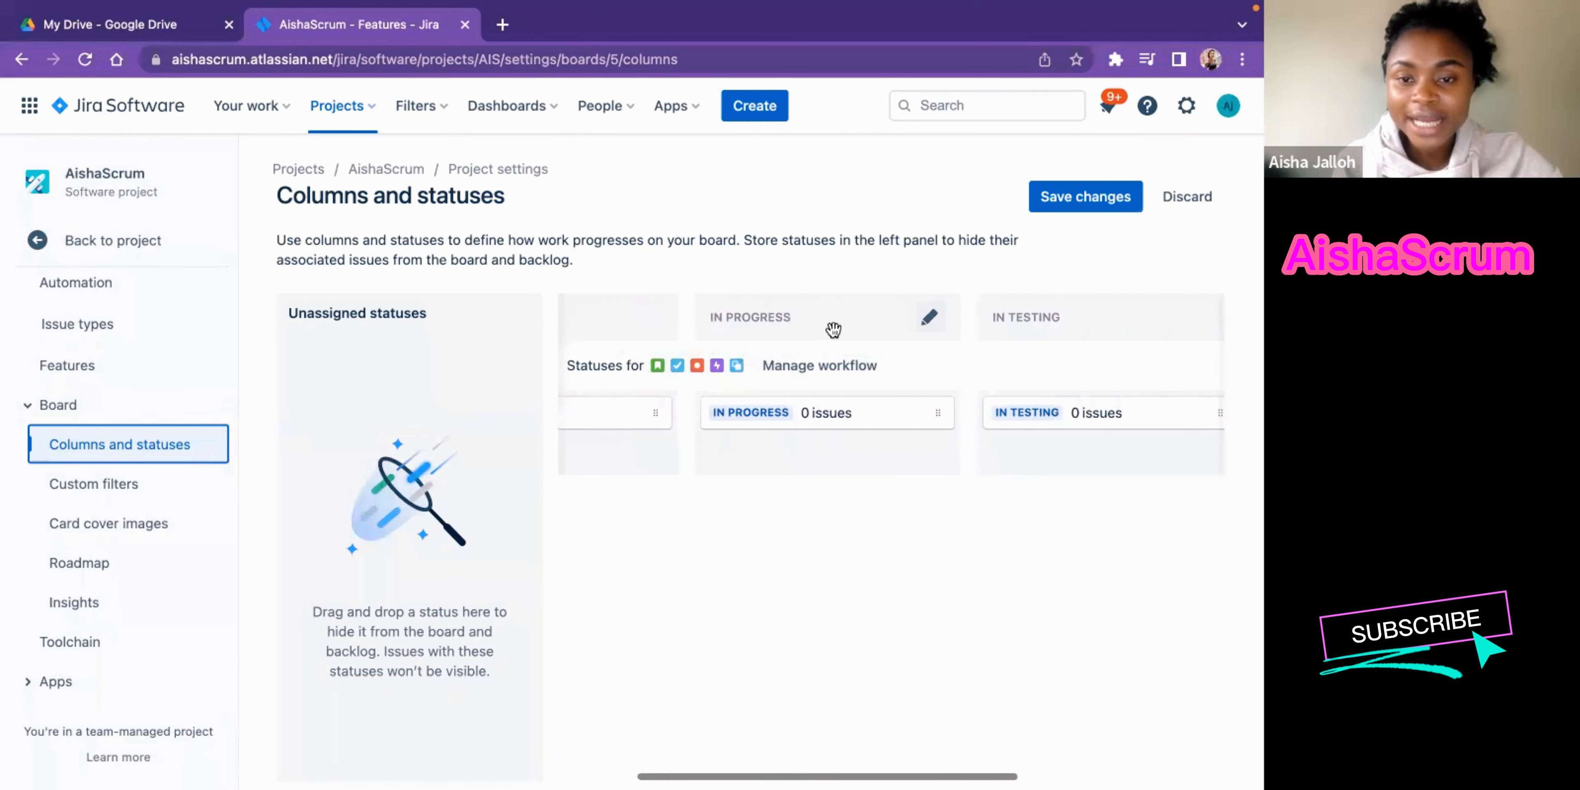
{"action": "scroll", "coordinate": [797, 332], "scroll_direction": "right", "scroll_amount": 5}
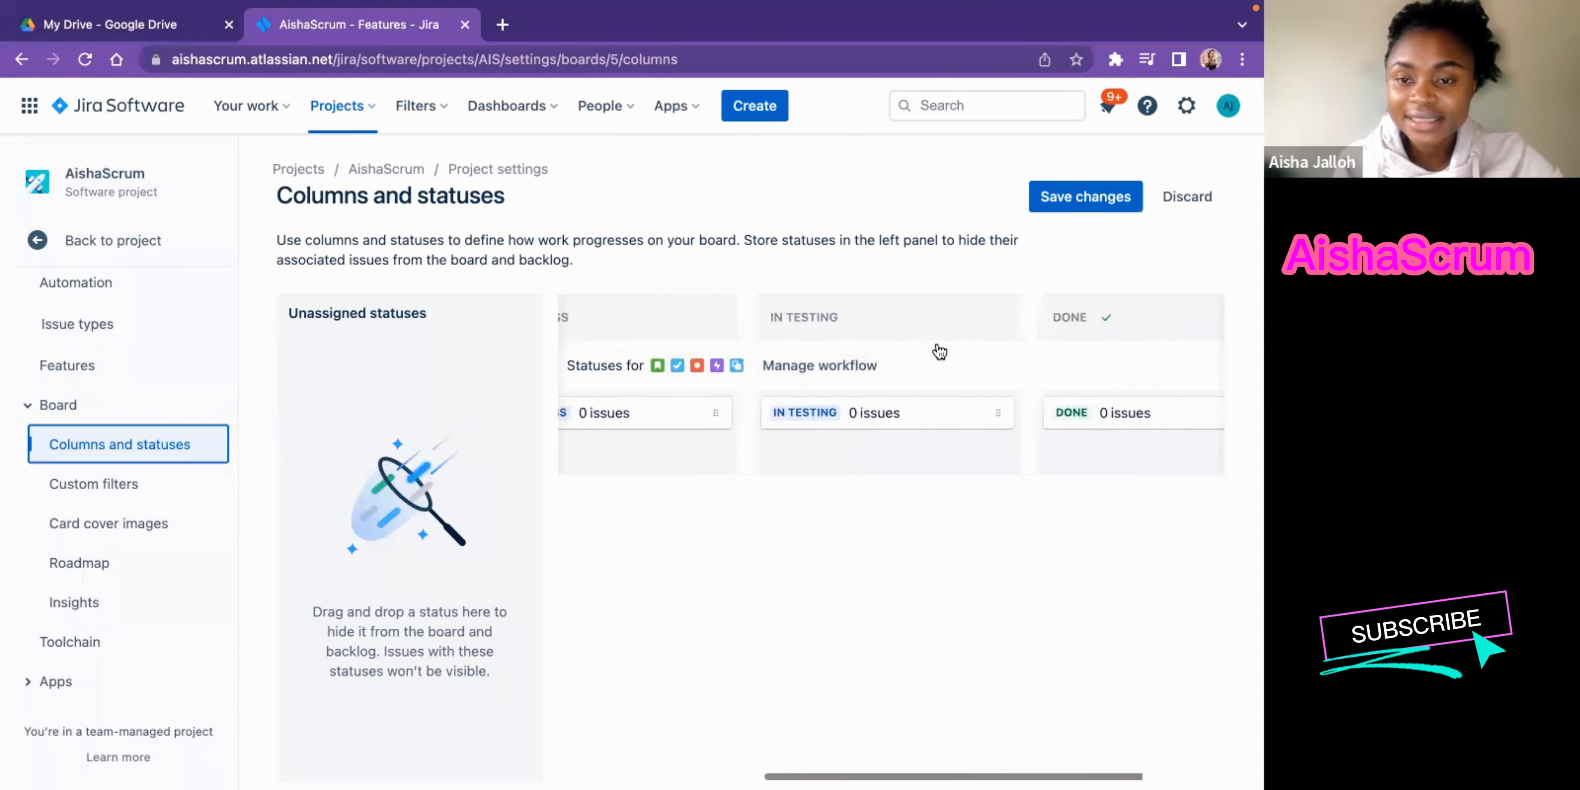
{"action": "scroll", "coordinate": [885, 338], "scroll_direction": "left", "scroll_amount": 2}
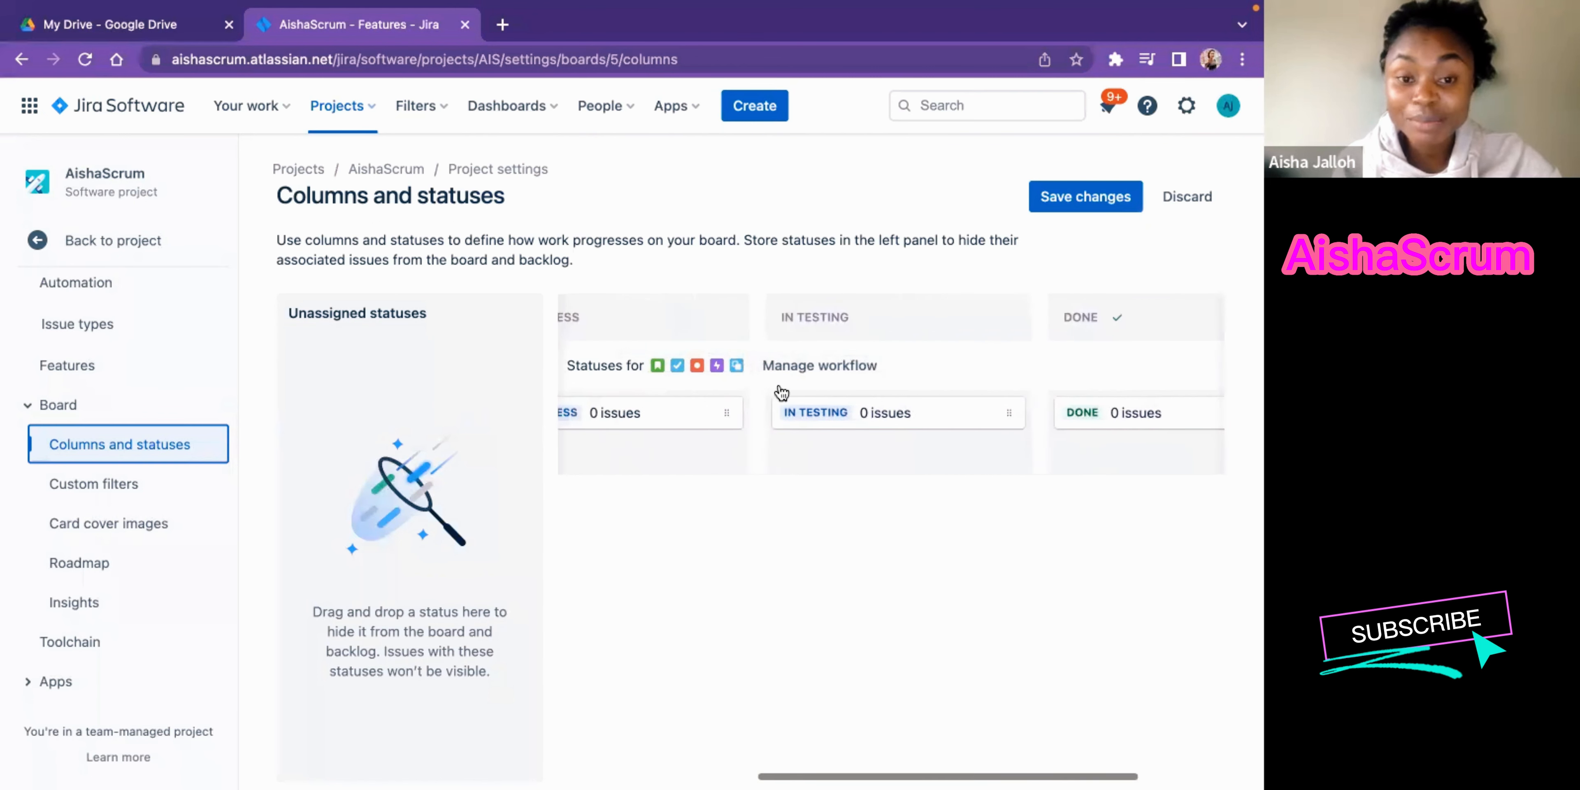
{"action": "scroll", "coordinate": [738, 420], "scroll_direction": "left", "scroll_amount": 2}
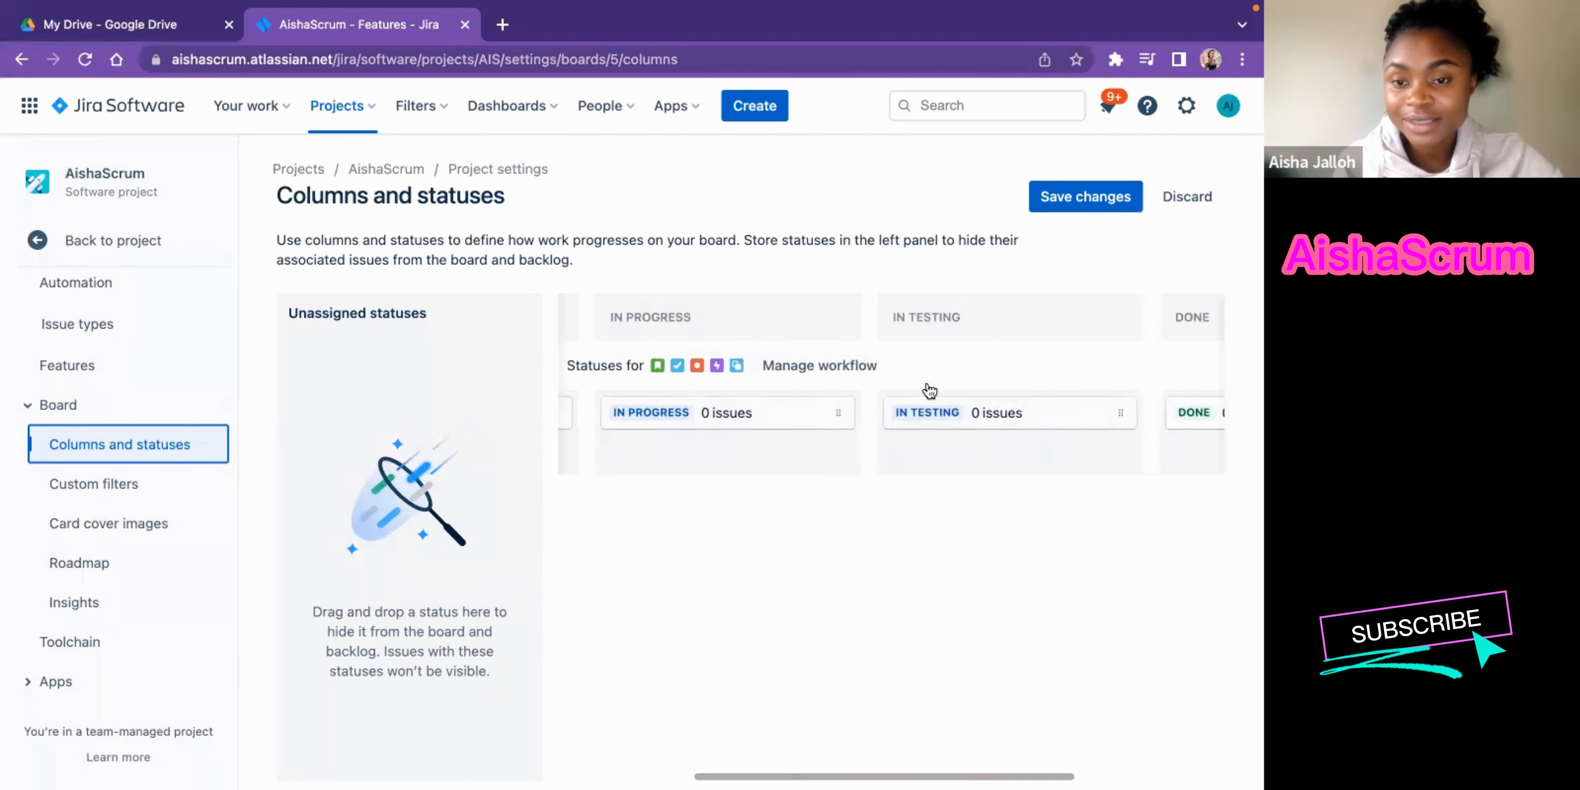
{"action": "scroll", "coordinate": [928, 391], "scroll_direction": "right", "scroll_amount": 3}
{"action": "scroll", "coordinate": [929, 391], "scroll_direction": "right", "scroll_amount": 2}
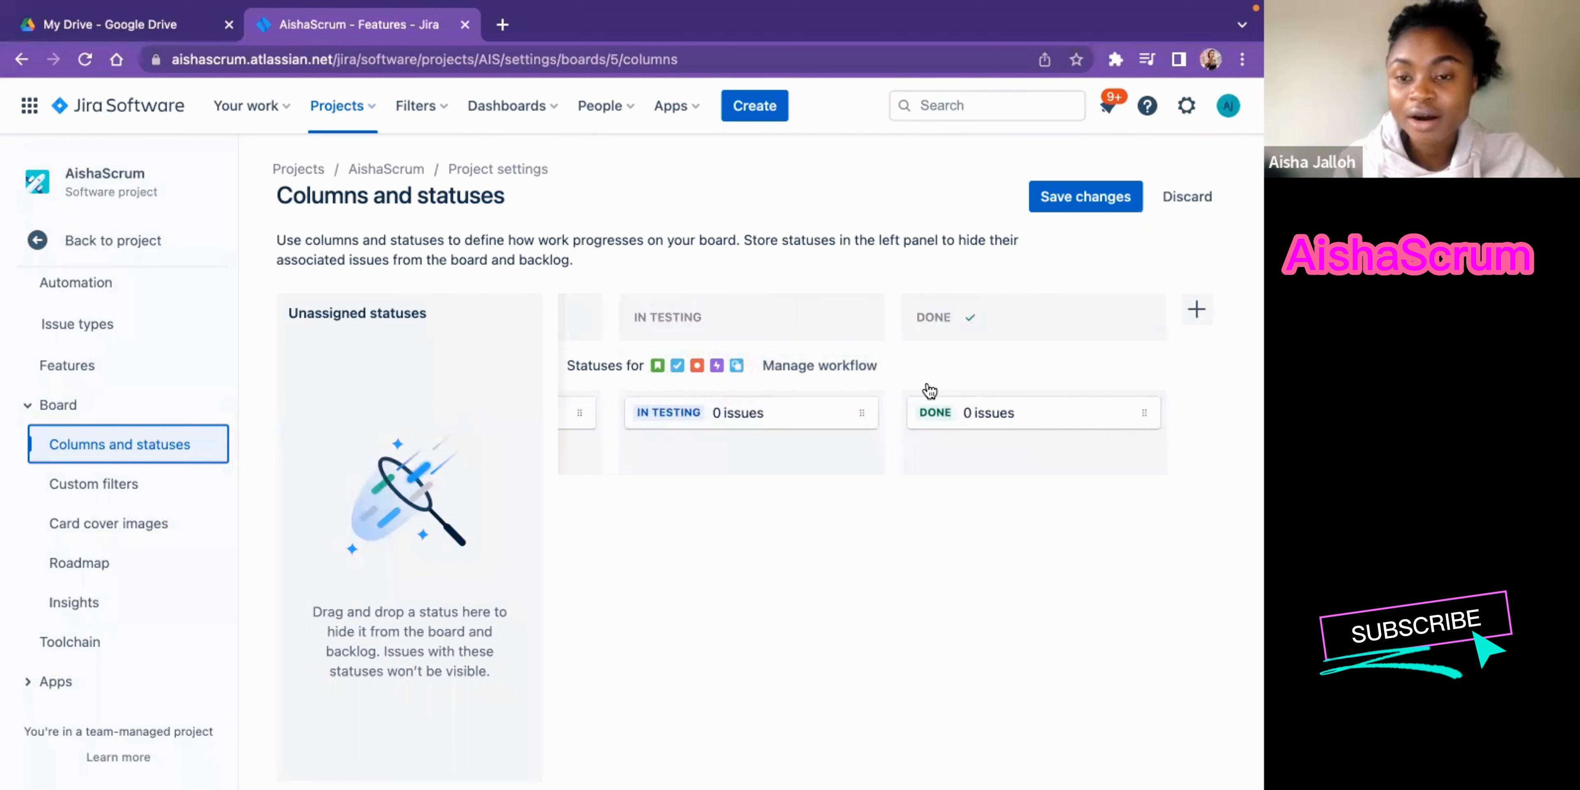
{"action": "scroll", "coordinate": [929, 391], "scroll_direction": "left", "scroll_amount": 6}
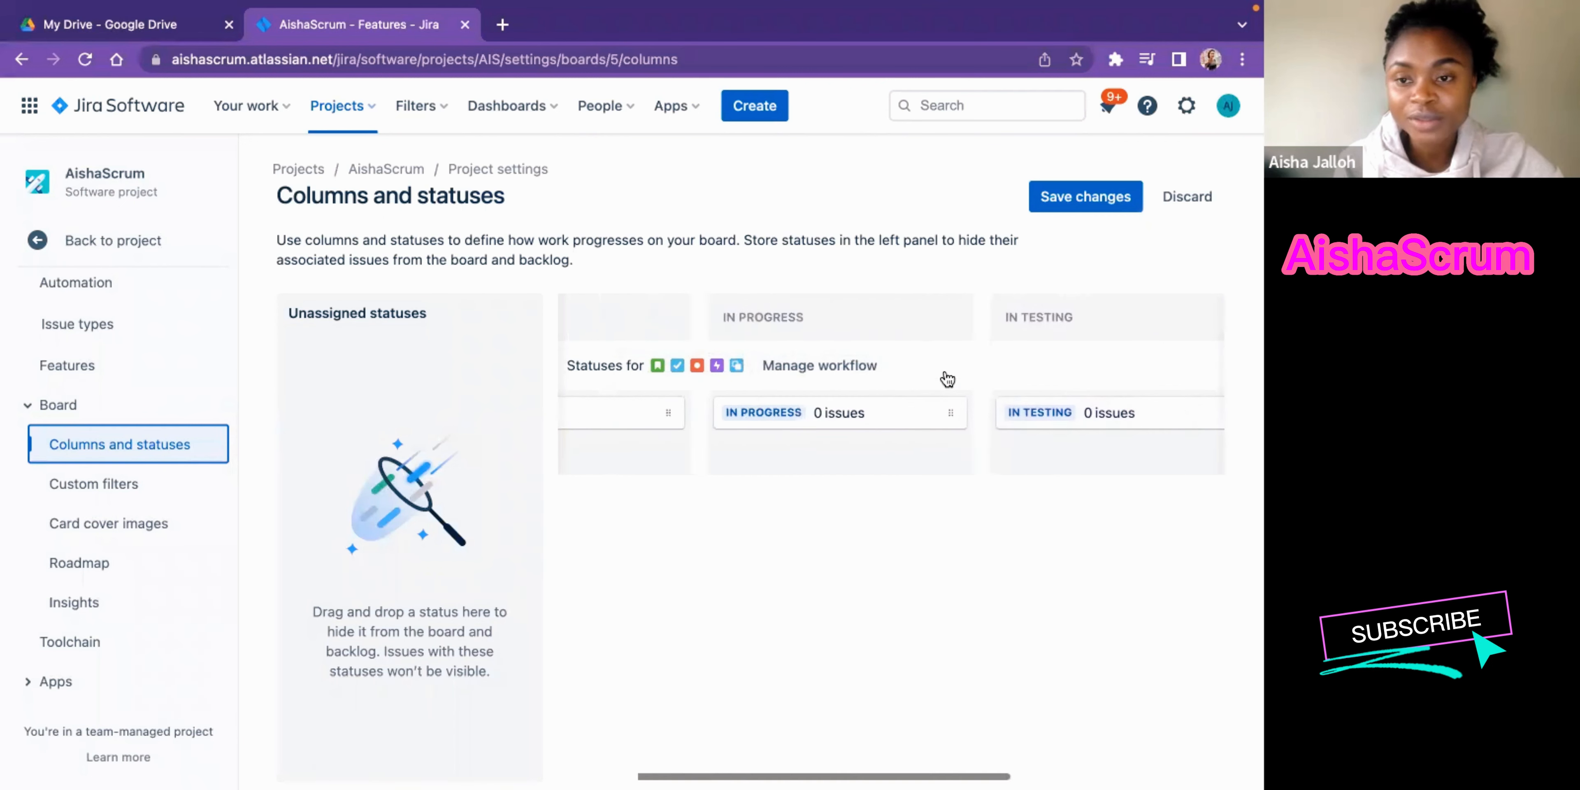